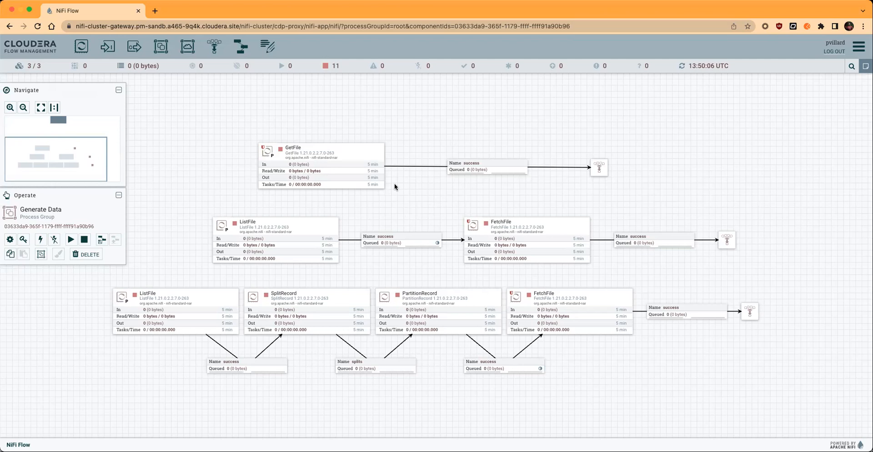
Step: Review the GetFile processor's properties, especially Input Directory and Keep Source File, then close its configuration
left_click_drag(491, 137, 518, 145)
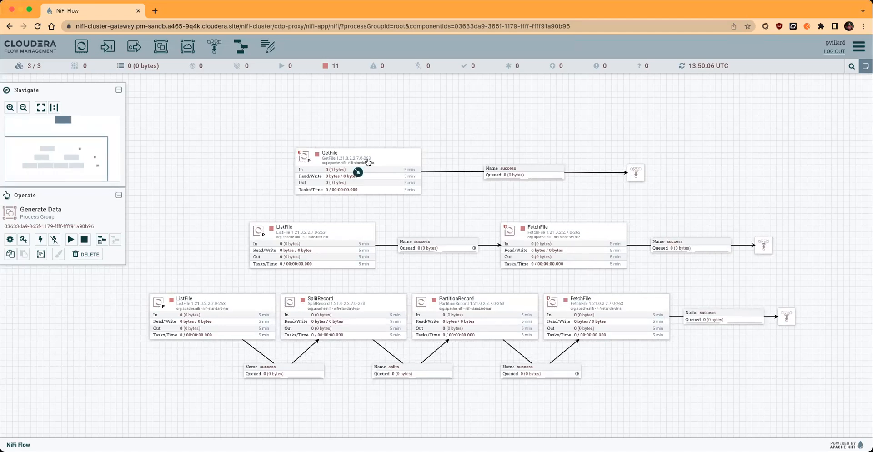
left_click(397, 164)
double_click(398, 164)
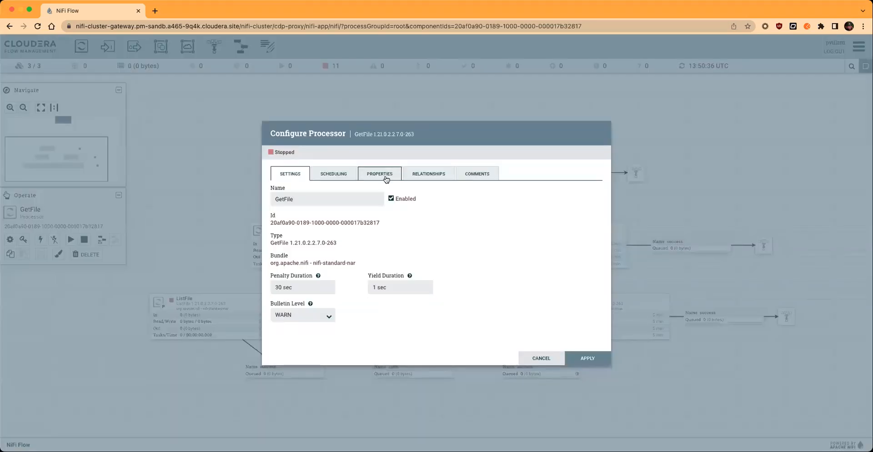
left_click(386, 176)
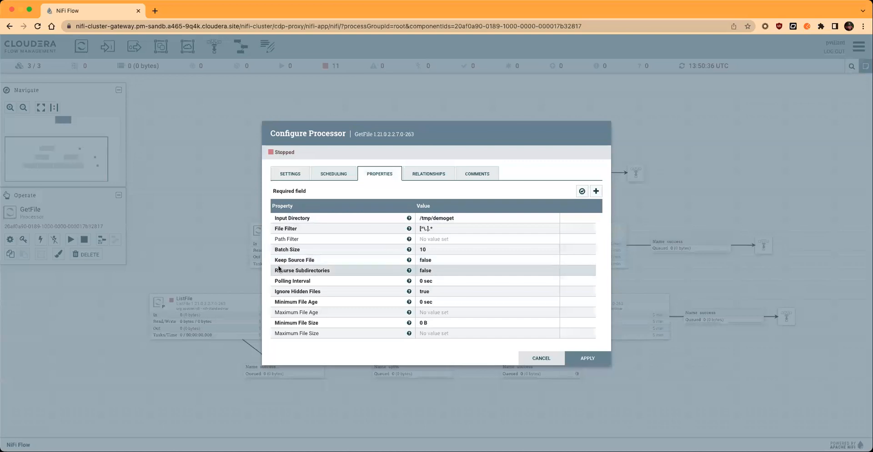
left_click_drag(275, 262, 417, 276)
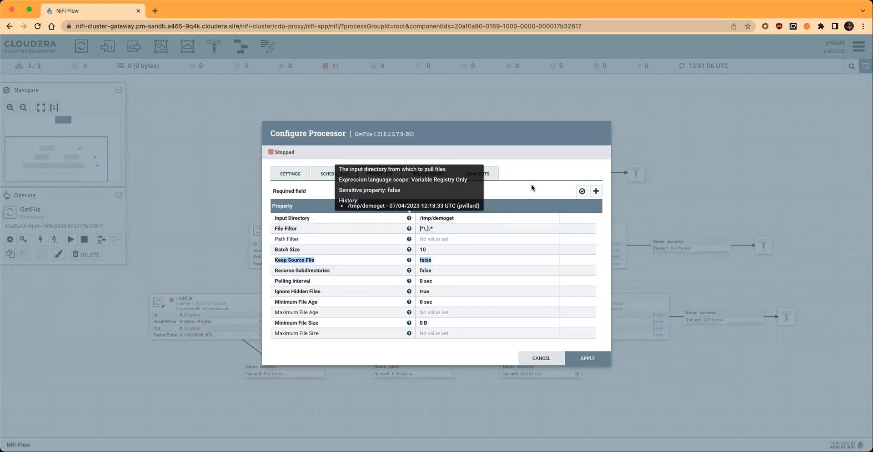
left_click(542, 167)
left_click(551, 361)
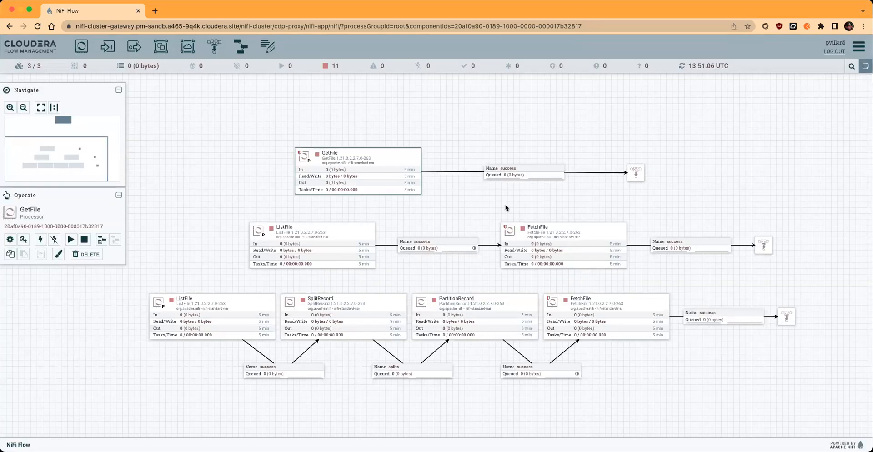
left_click_drag(502, 207, 497, 212)
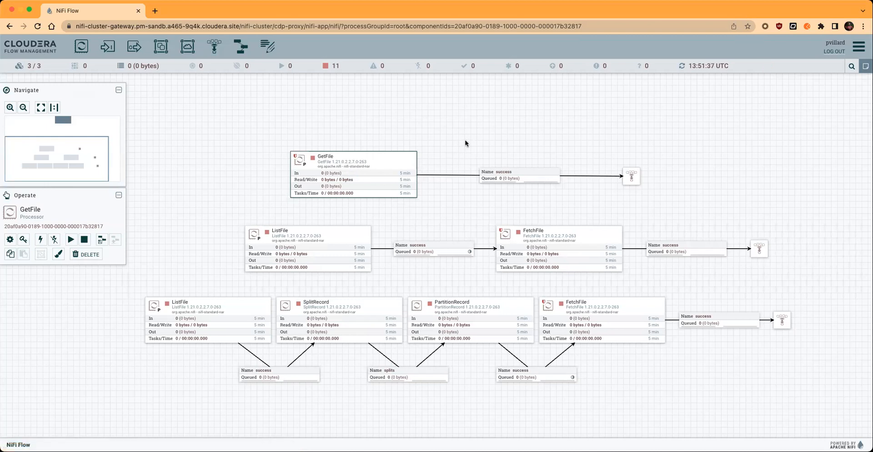
left_click_drag(463, 140, 432, 146)
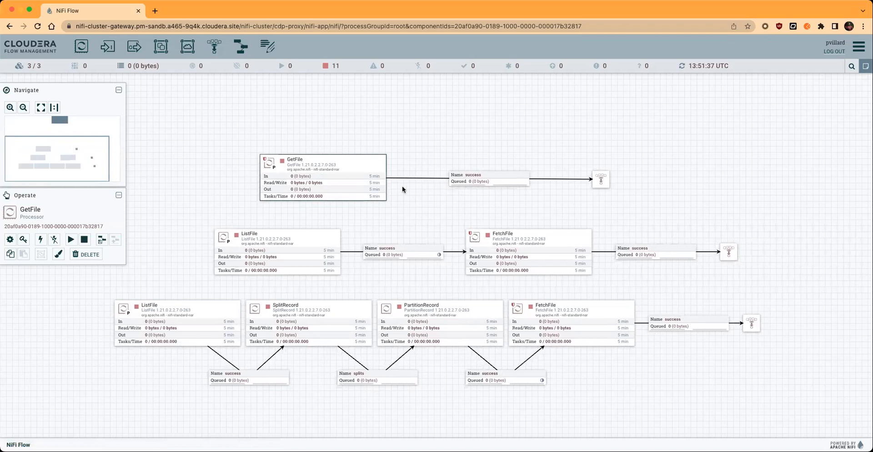
left_click_drag(437, 200, 458, 209)
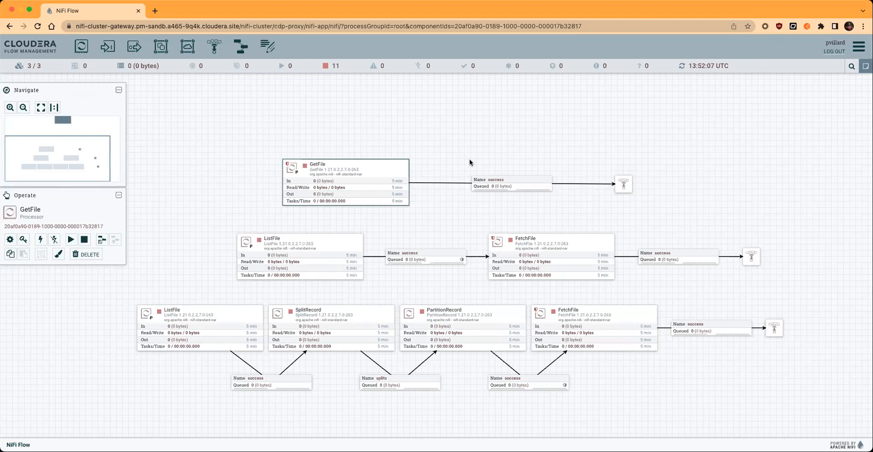
mouse_move(391, 177)
left_click_drag(509, 144, 528, 130)
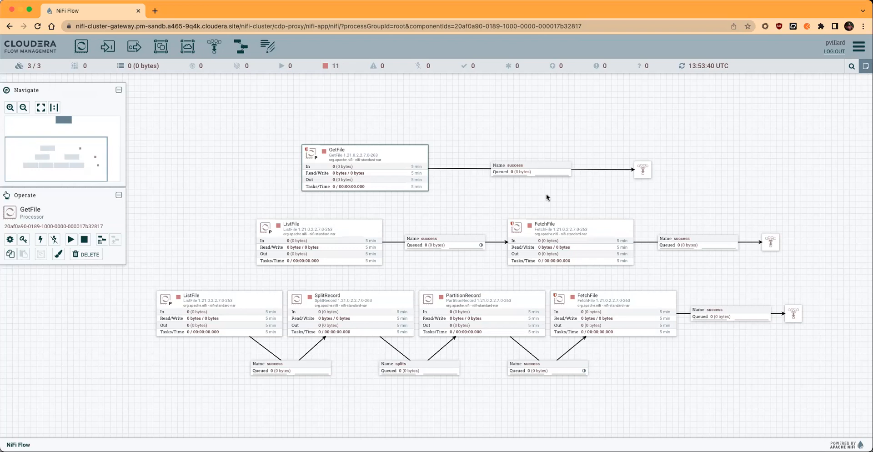
Step: Start the GetFile processor in the top flow
left_click(424, 123)
right_click(386, 159)
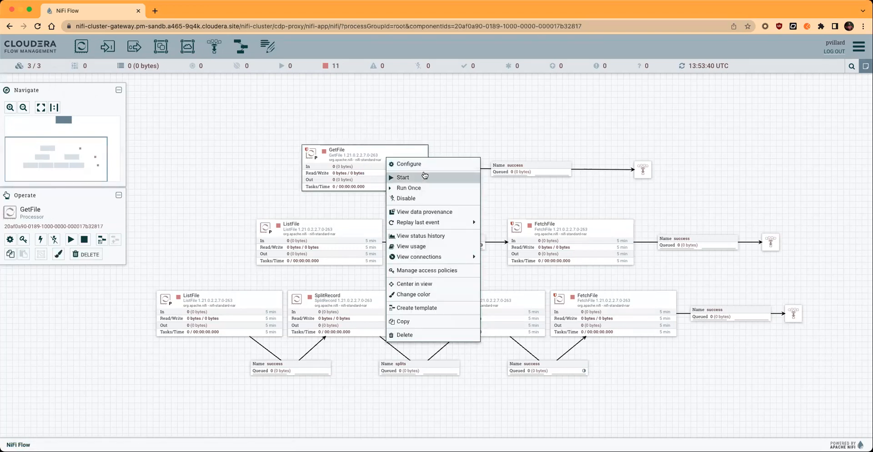
left_click(416, 178)
Step: Check the running GetFile processor's properties, including Input Directory and Batch Size, and close its details
left_click_drag(528, 122, 555, 123)
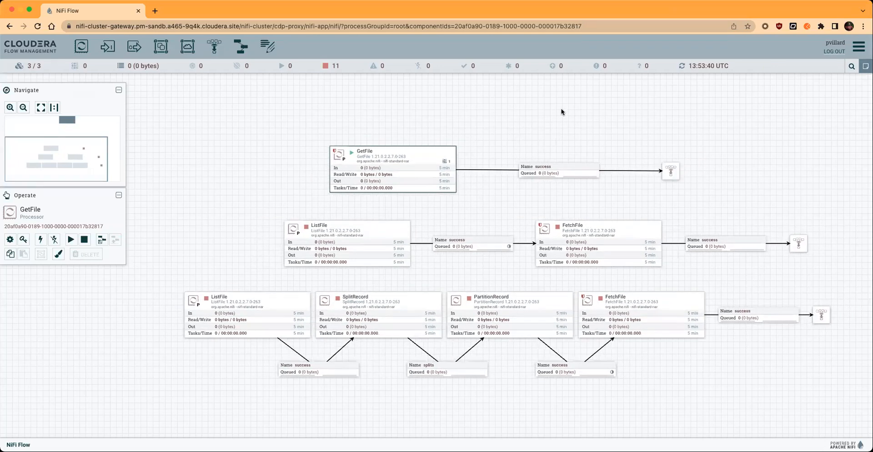
double_click(409, 145)
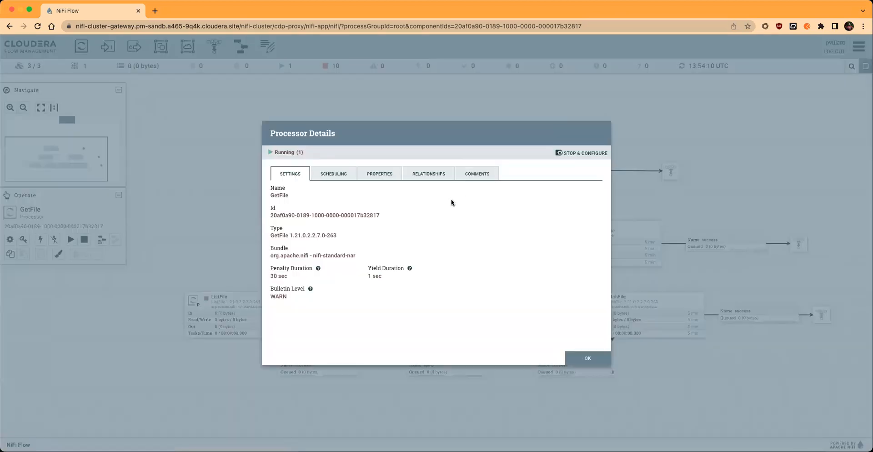
left_click(378, 176)
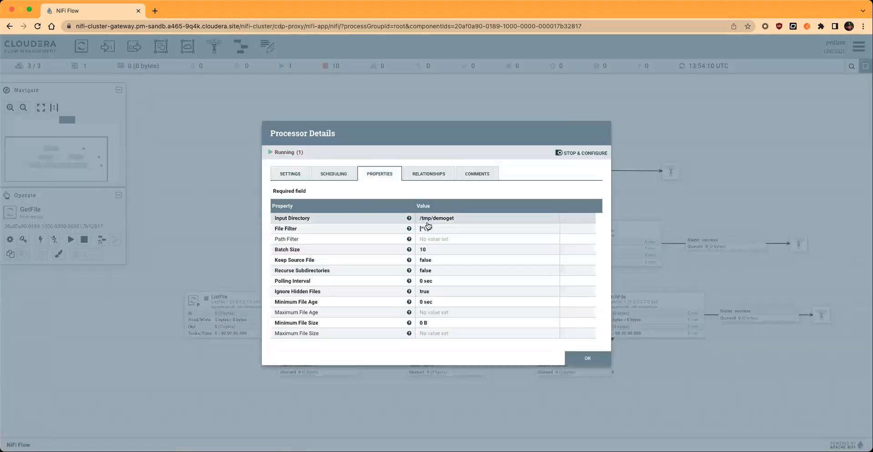
left_click(578, 362)
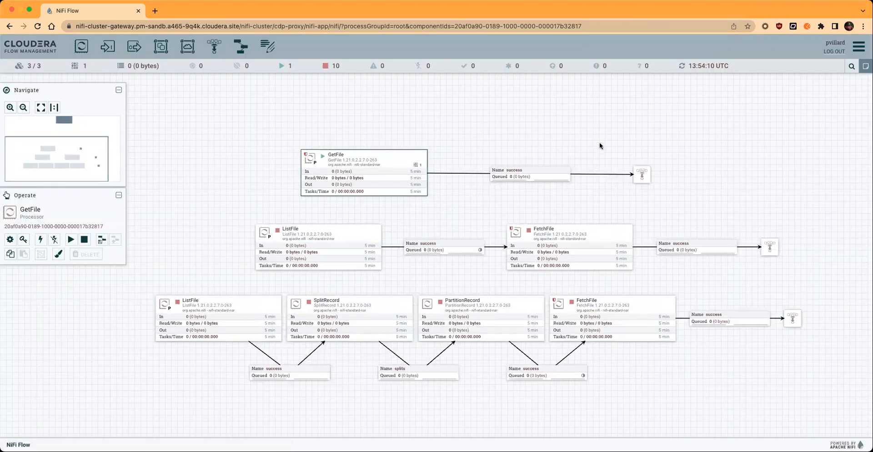
double_click(411, 159)
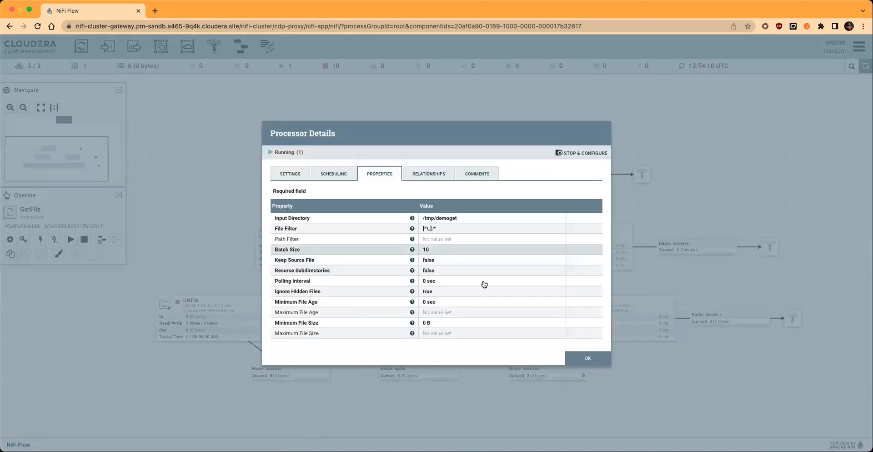
left_click(588, 363)
Step: Examine the GetFile processor's run statistics and the queue on its success connection on the canvas
left_click_drag(487, 140, 507, 132)
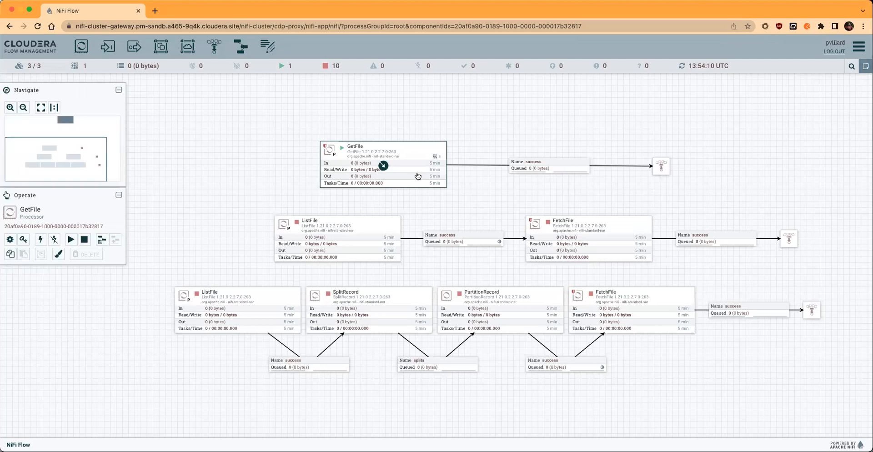
right_click(521, 112)
left_click(533, 114)
left_click(547, 169)
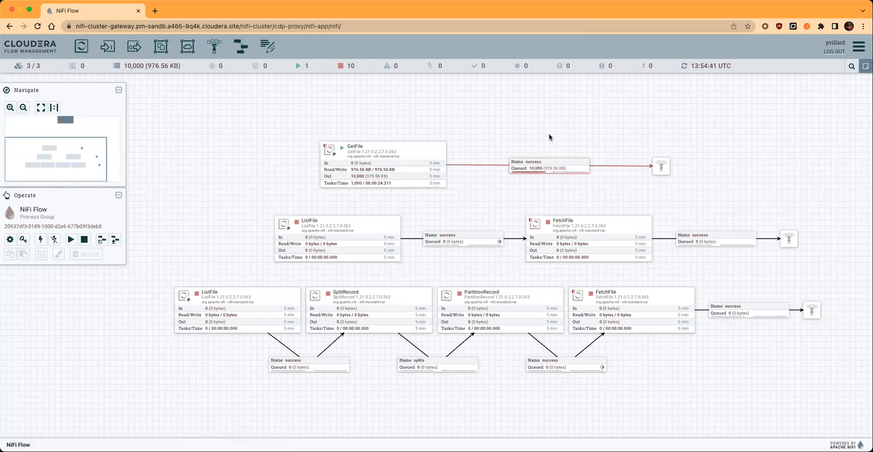
left_click_drag(549, 137, 524, 135)
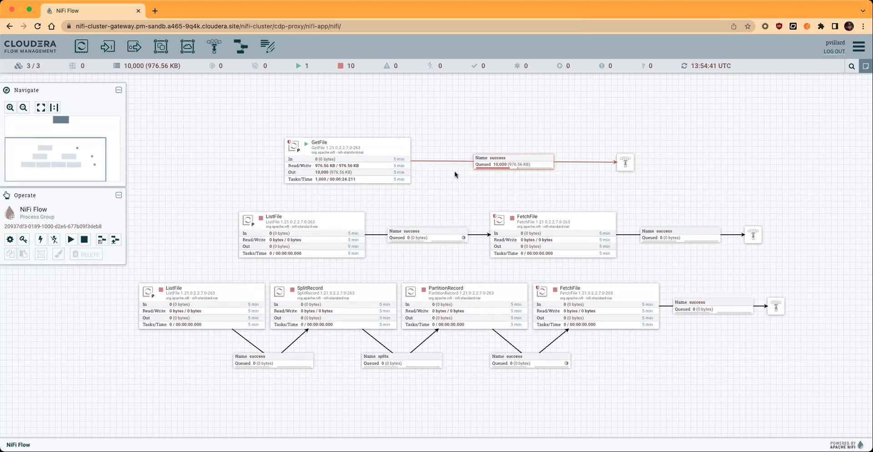
mouse_move(547, 181)
left_mouse_down()
mouse_move(562, 170)
mouse_move(539, 173)
left_mouse_up()
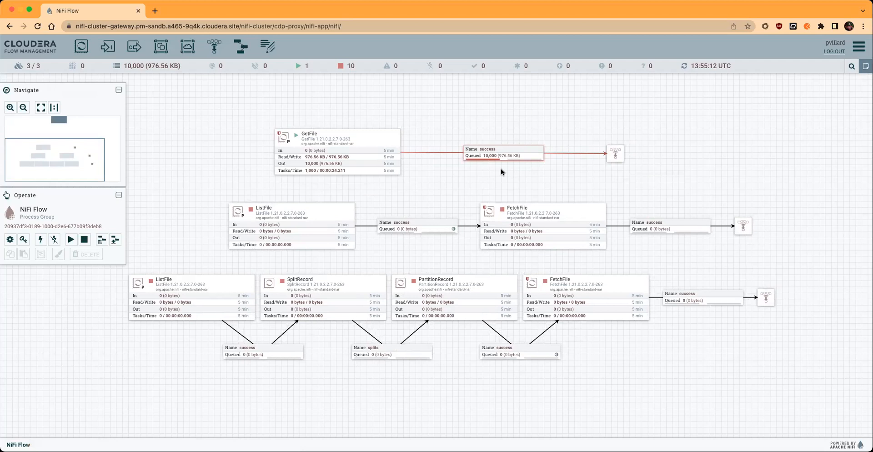
scroll(548, 167, "right", 3)
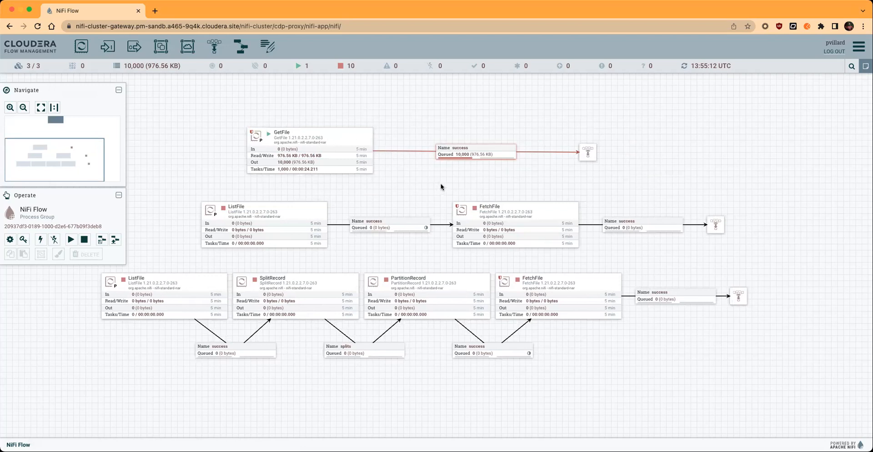
left_click_drag(441, 189, 478, 179)
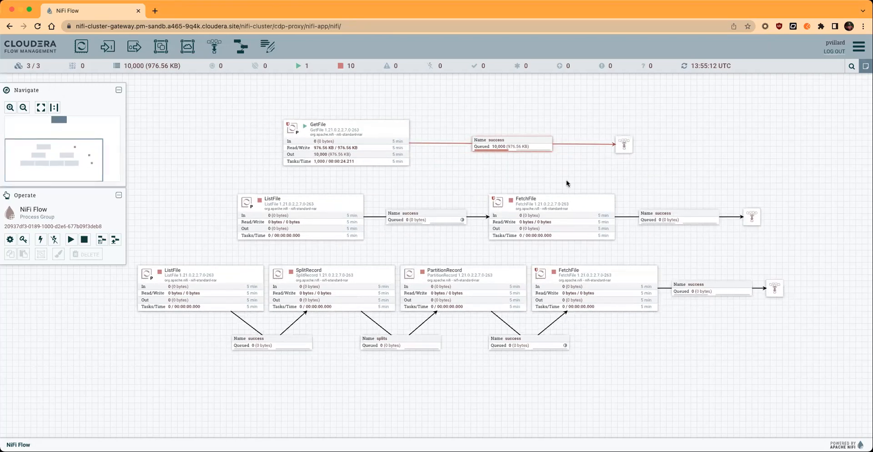
left_click_drag(577, 170, 577, 164)
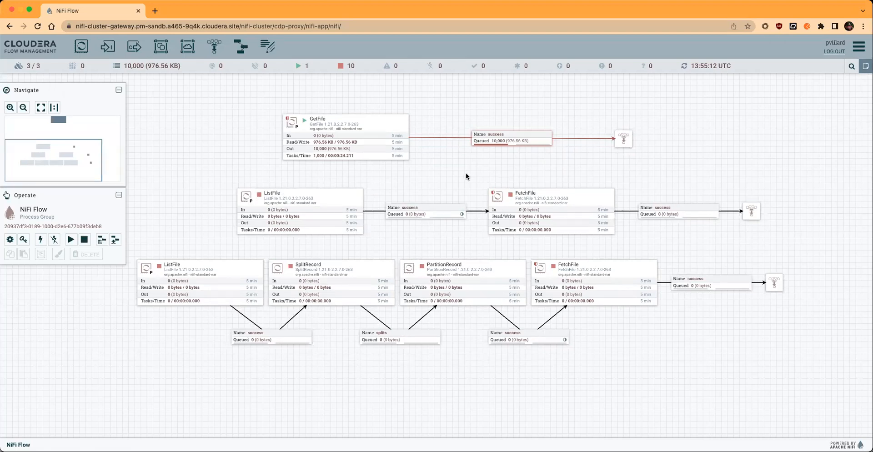
left_click_drag(458, 179, 469, 151)
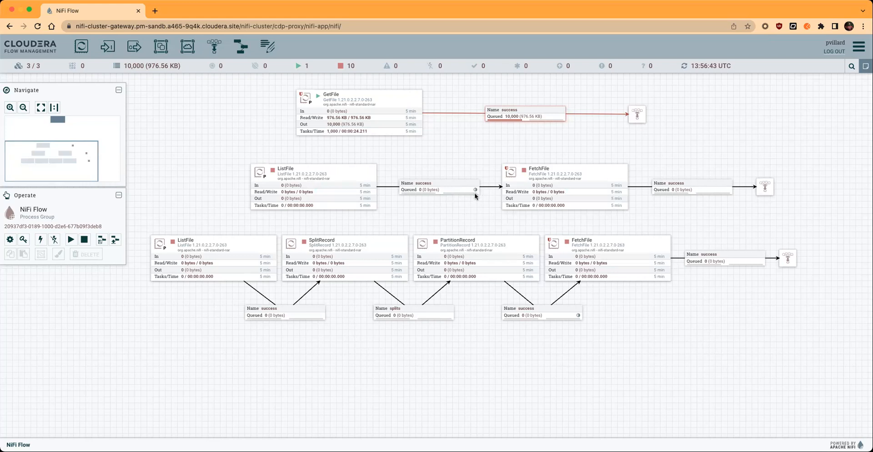
Step: Review the load balance settings of the success connection between ListFile and FetchFile in the middle flow
right_click(445, 188)
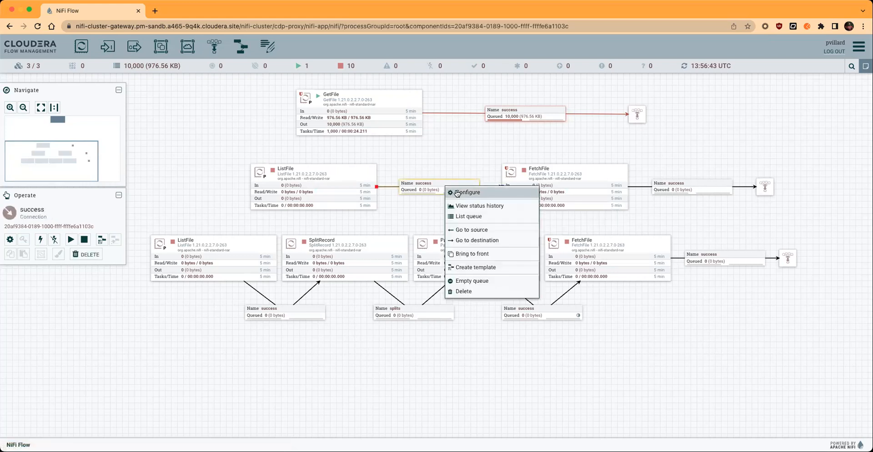
left_click(457, 193)
left_click(336, 167)
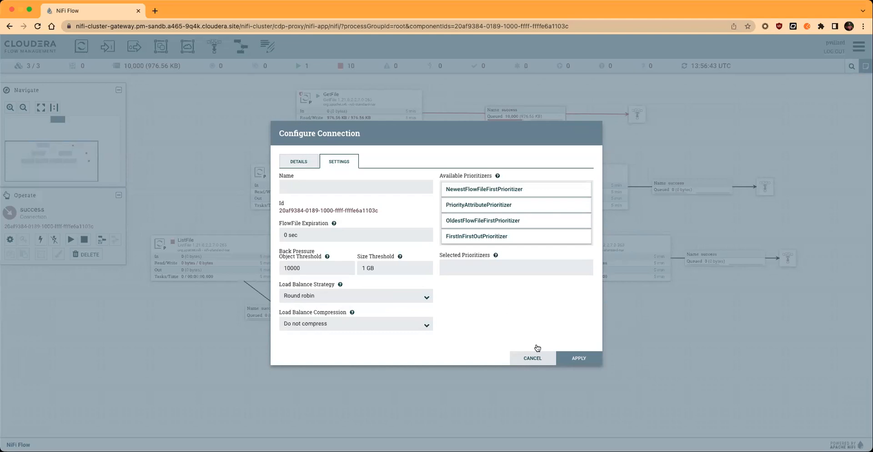
left_click(574, 360)
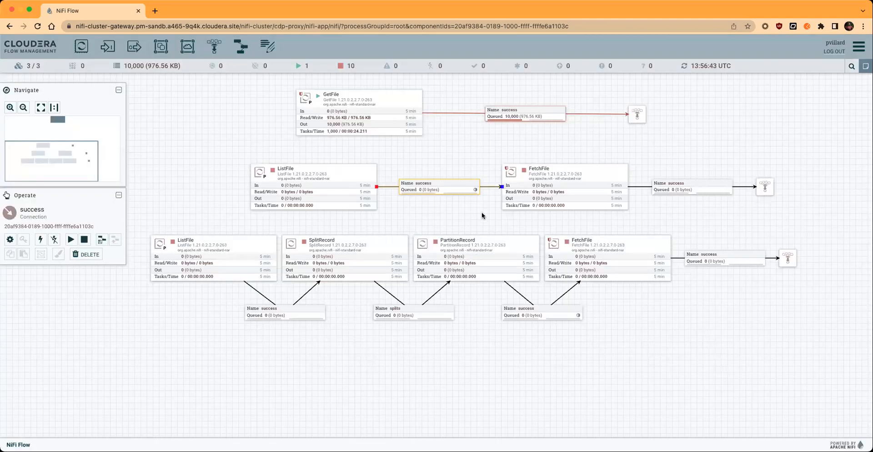
left_click(482, 212)
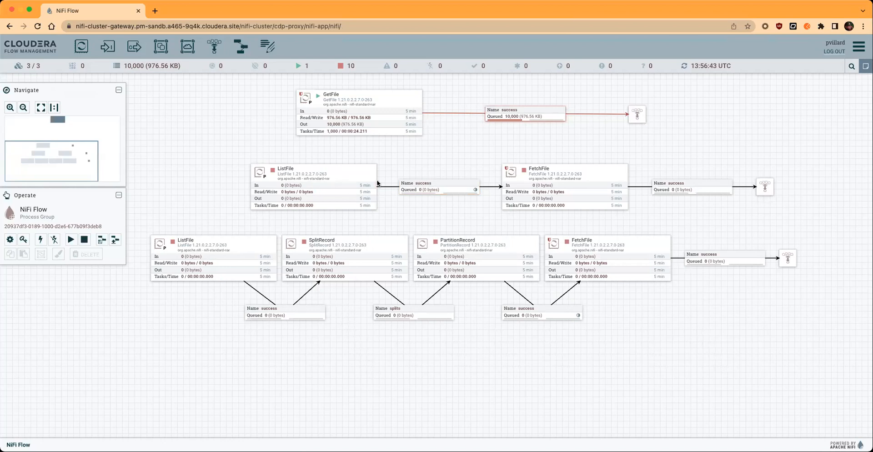
Step: List the FlowFiles queued on GetFile's success connection, inspect the listing, and close it
mouse_move(301, 175)
right_click(555, 113)
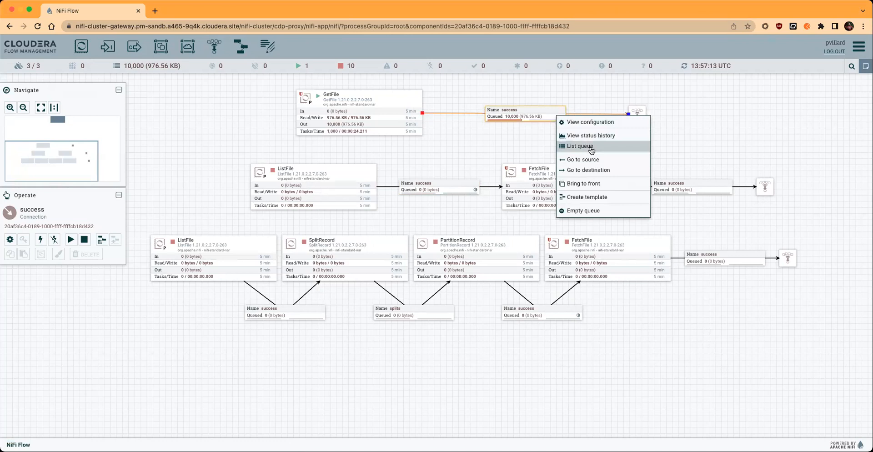
left_click(592, 150)
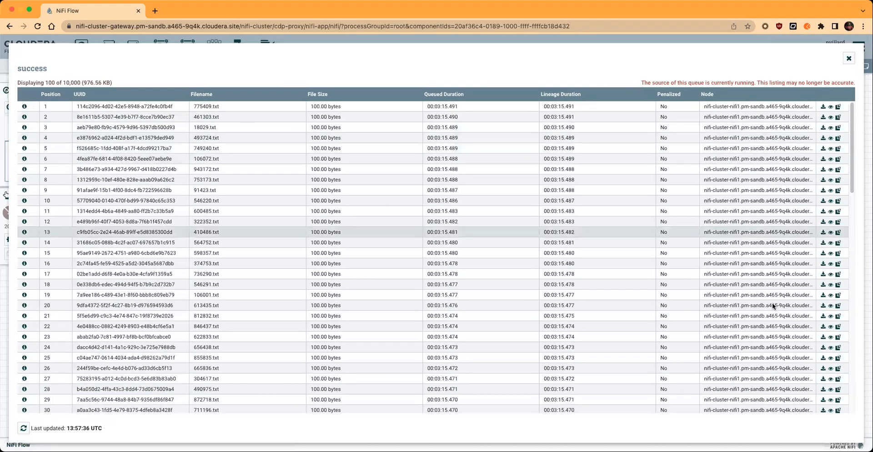
left_click(849, 59)
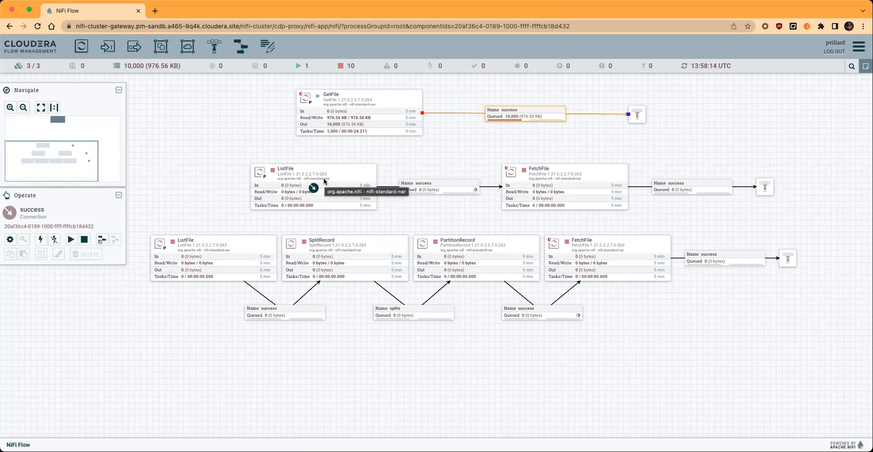
Step: Review the middle flow's ListFile properties and its available Listing Strategy options, then close the configuration
double_click(337, 174)
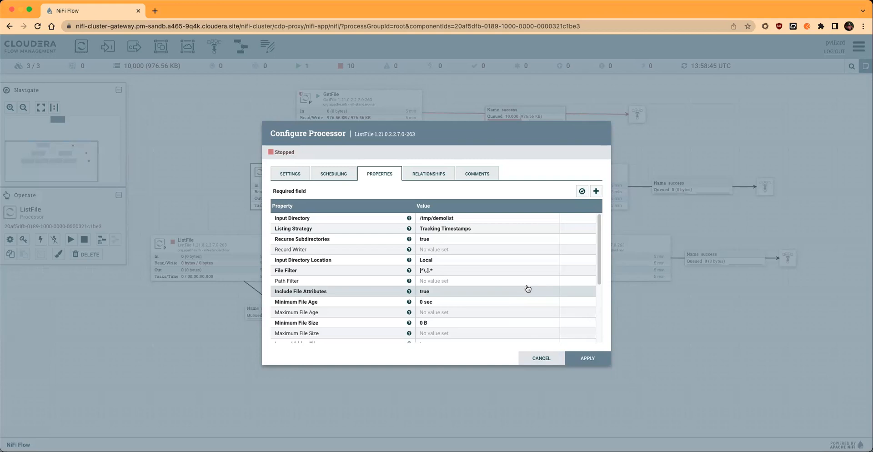
left_click(475, 232)
left_click(476, 229)
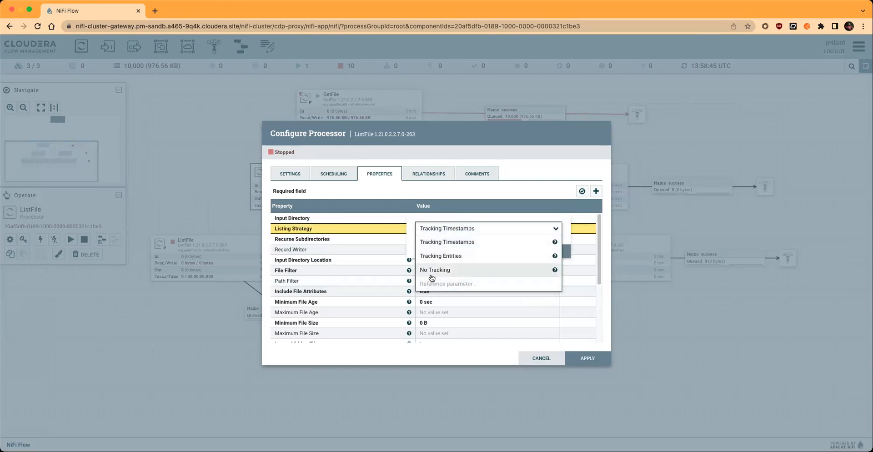
left_click(515, 231)
left_click(542, 251)
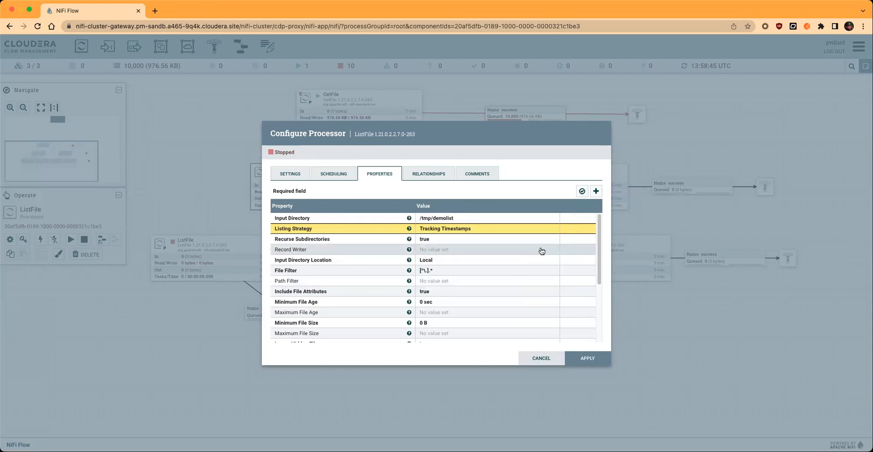
left_click(587, 358)
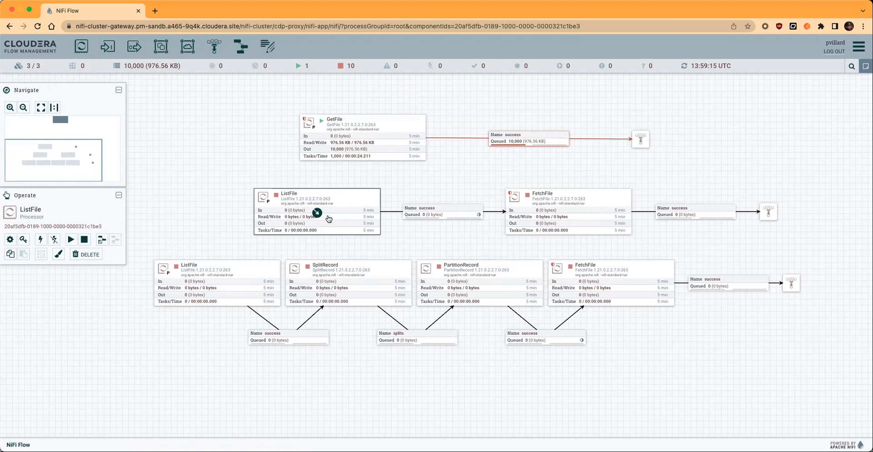
left_click_drag(417, 190, 393, 190)
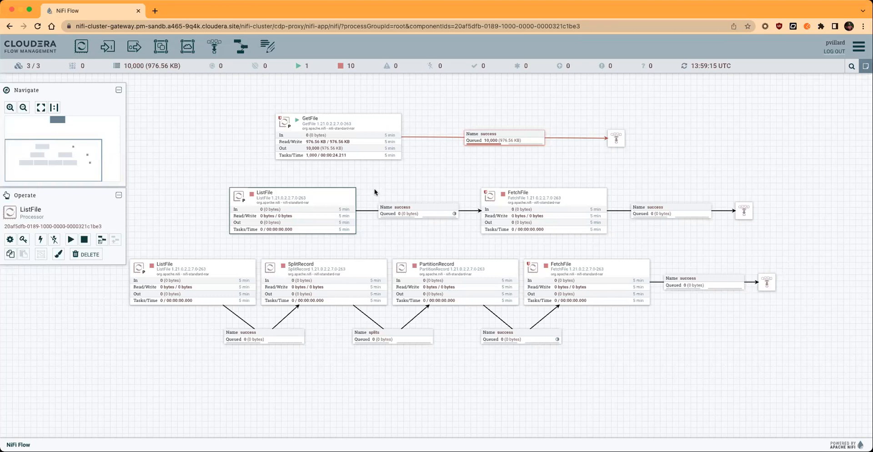
Step: Start the middle flow's ListFile processor and refresh the canvas
right_click(334, 204)
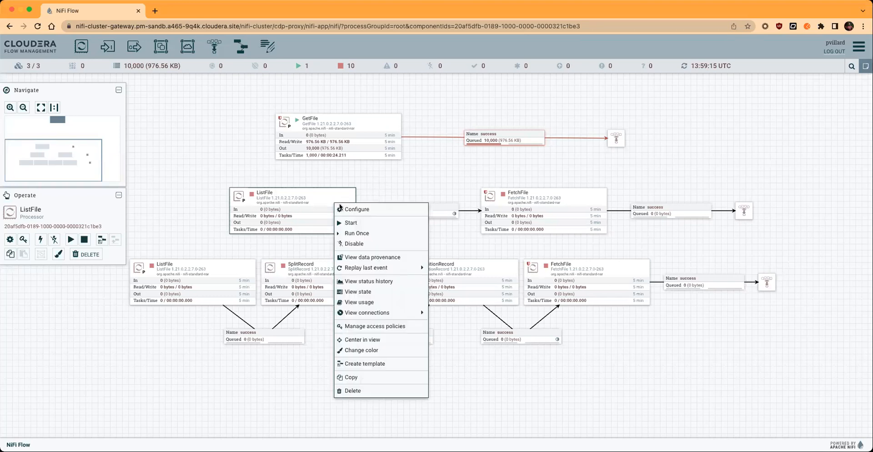
left_click(362, 221)
right_click(405, 177)
left_click(418, 182)
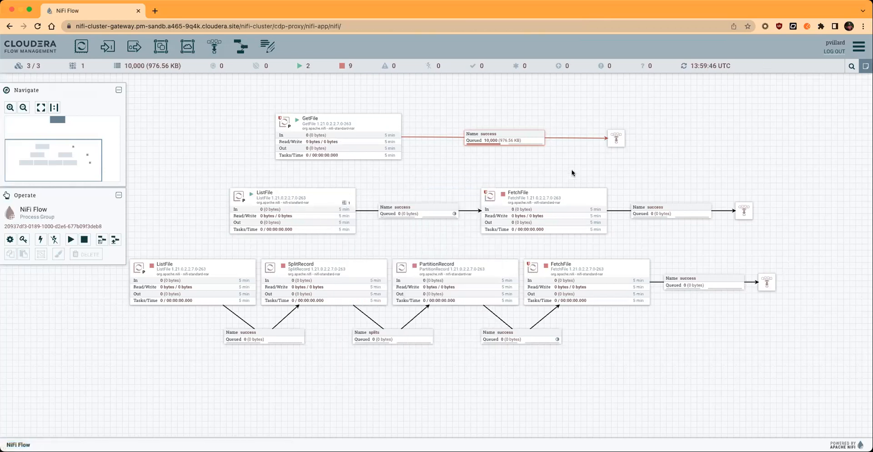
Step: Refresh the canvas repeatedly to monitor the middle flow's ListFile task and the queue on its success connection
mouse_move(559, 166)
left_mouse_down()
mouse_move(535, 159)
mouse_move(551, 167)
left_mouse_up()
right_click(448, 159)
left_click(462, 168)
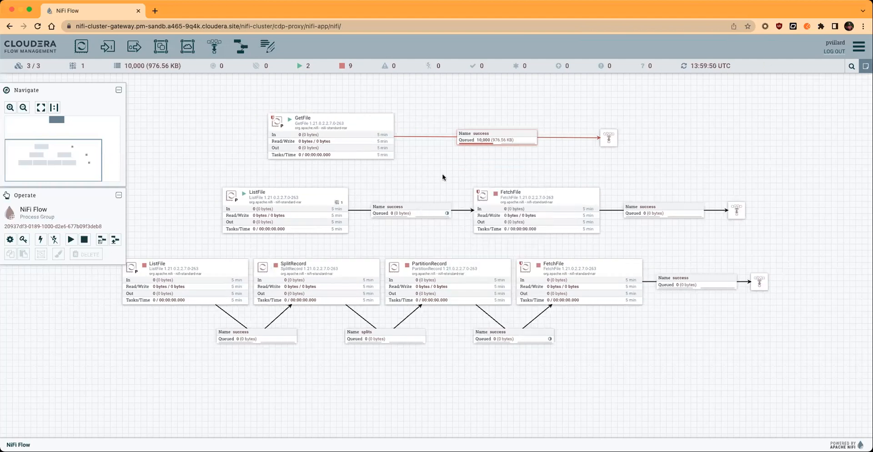
right_click(442, 164)
left_click(450, 167)
right_click(415, 182)
left_click(432, 188)
right_click(432, 167)
left_click(440, 174)
right_click(388, 173)
left_click(400, 182)
right_click(393, 173)
left_click(402, 176)
left_click_drag(418, 171, 433, 182)
right_click(429, 181)
left_click(438, 185)
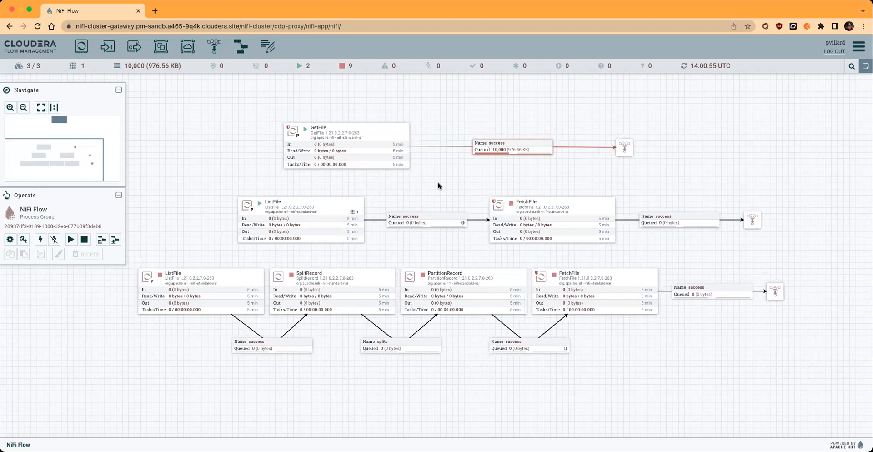
right_click(424, 187)
left_click(444, 190)
mouse_move(383, 193)
left_mouse_down()
mouse_move(356, 176)
mouse_move(388, 191)
mouse_move(380, 180)
left_mouse_up()
right_click(380, 178)
left_click(387, 186)
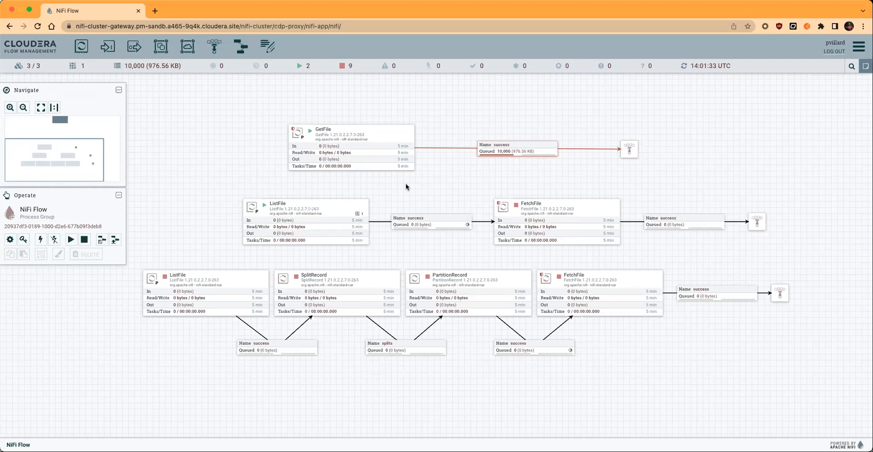
right_click(418, 181)
left_click(433, 188)
right_click(410, 191)
left_click(426, 193)
left_click_drag(440, 190, 454, 191)
right_click(455, 190)
left_click(462, 195)
right_click(464, 187)
left_click(473, 189)
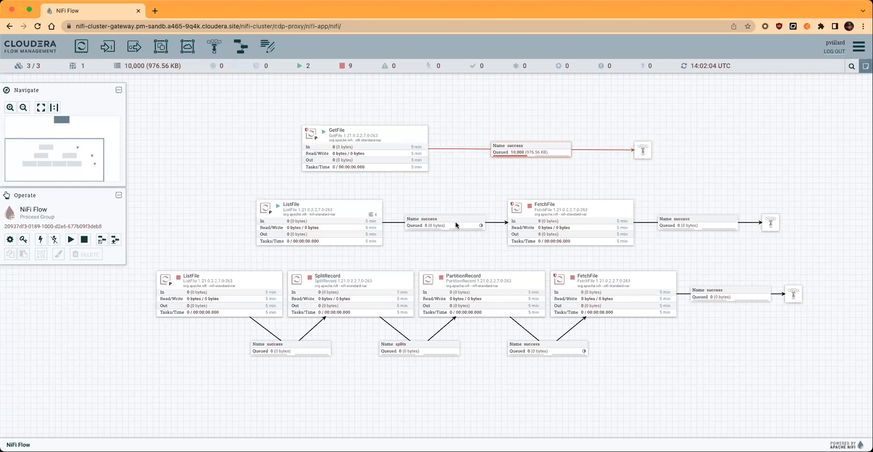
right_click(481, 187)
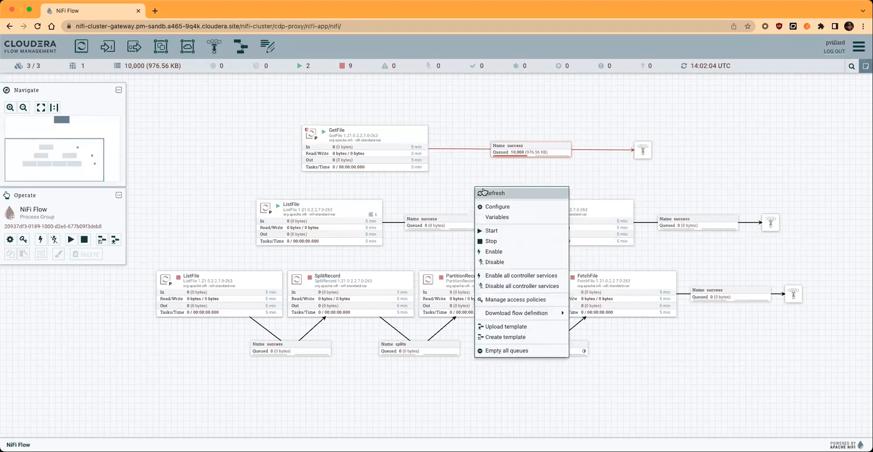
left_click(477, 191)
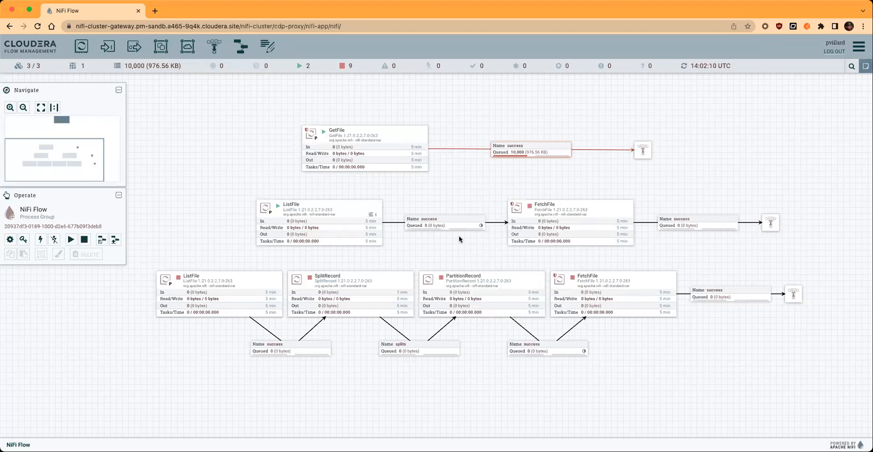
right_click(483, 187)
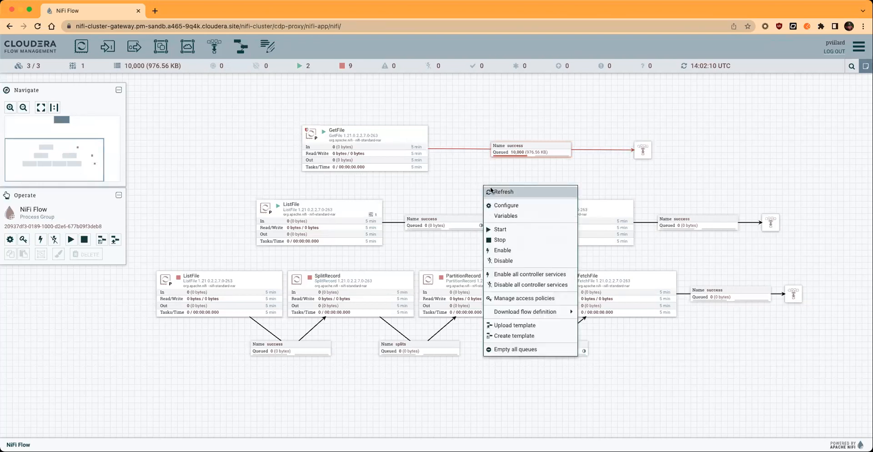
left_click(491, 190)
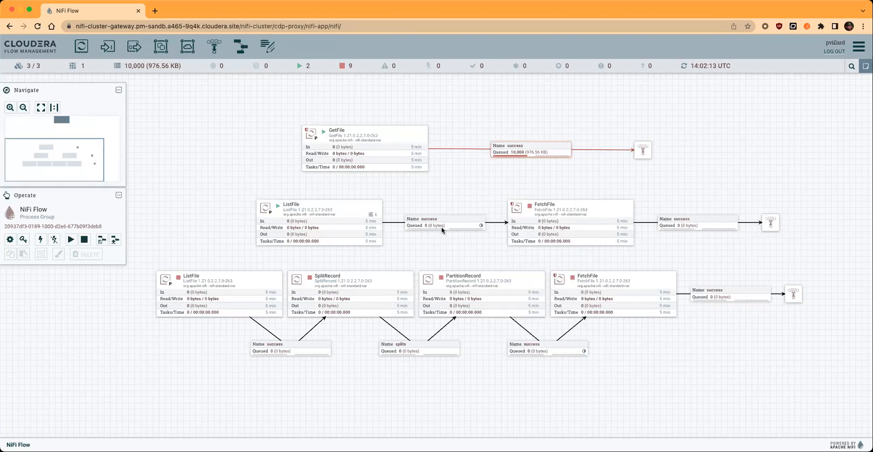
right_click(472, 188)
left_click(485, 191)
right_click(467, 172)
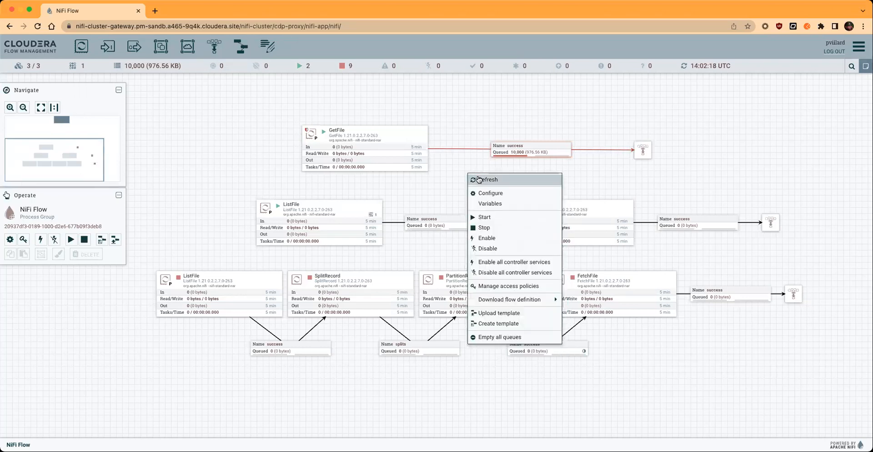
left_click(477, 179)
right_click(476, 171)
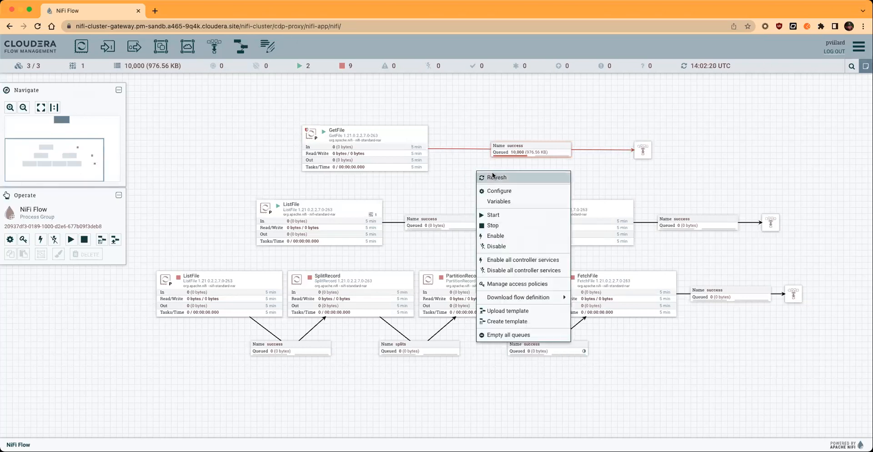
left_click(493, 178)
left_click_drag(495, 183, 486, 174)
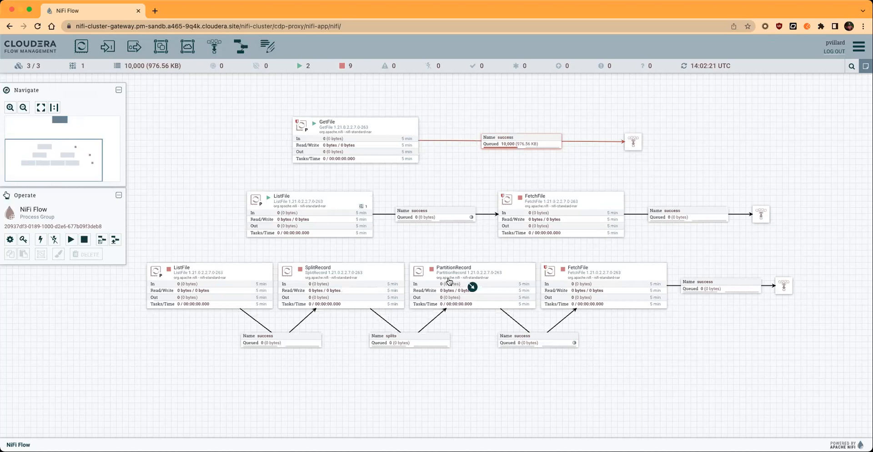
left_click_drag(450, 238, 462, 241)
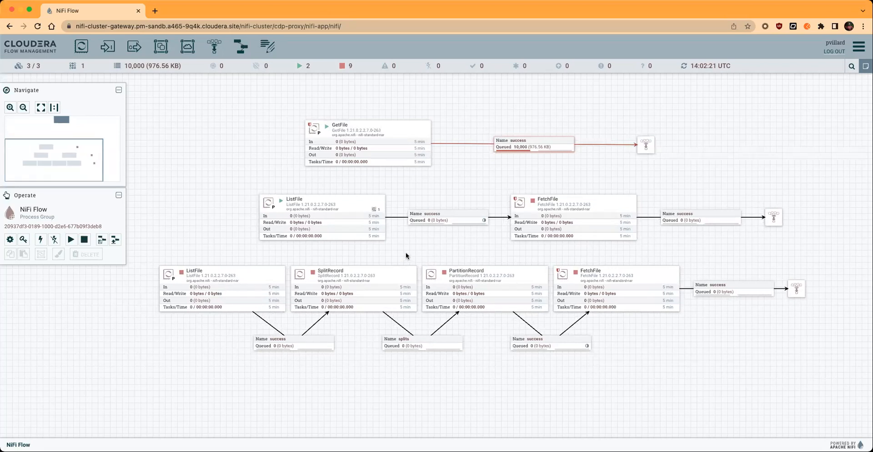
right_click(424, 238)
left_click(441, 245)
Step: Review the bottom flow's ListFile properties, close the configuration, and refresh the canvas
double_click(262, 278)
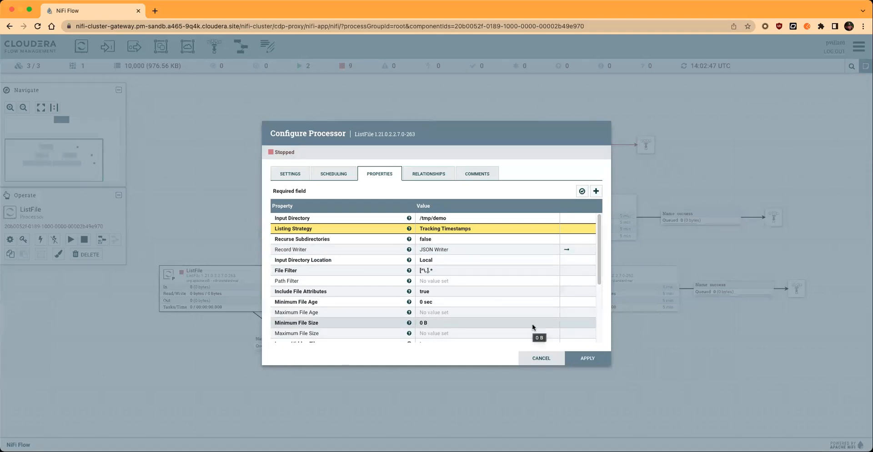
left_click(579, 358)
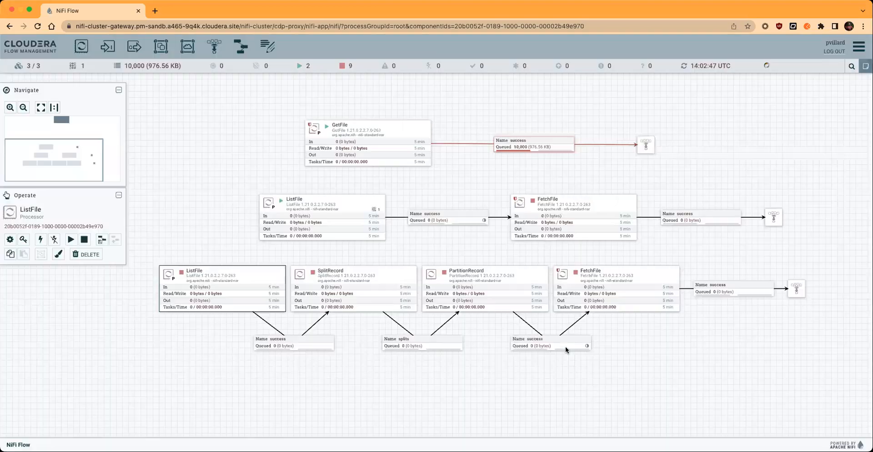
right_click(431, 251)
left_click(445, 250)
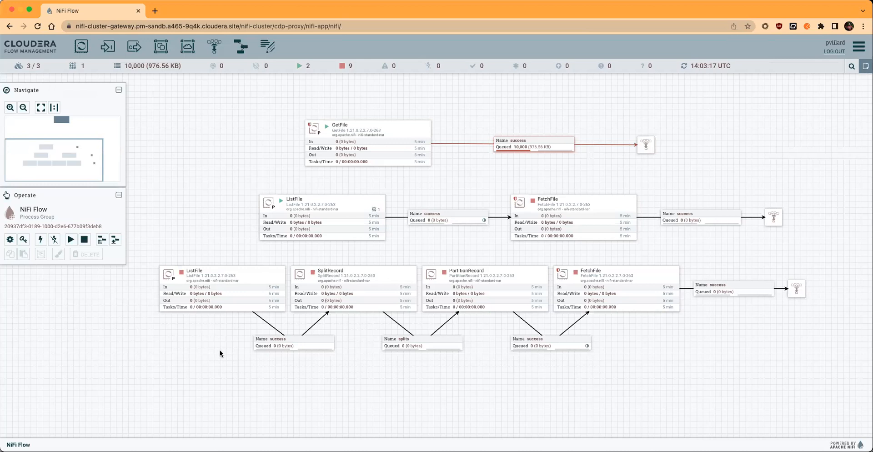
Step: Check the load balancing status of the success connection between ListFile and FetchFile in the middle flow
mouse_move(427, 228)
mouse_move(233, 306)
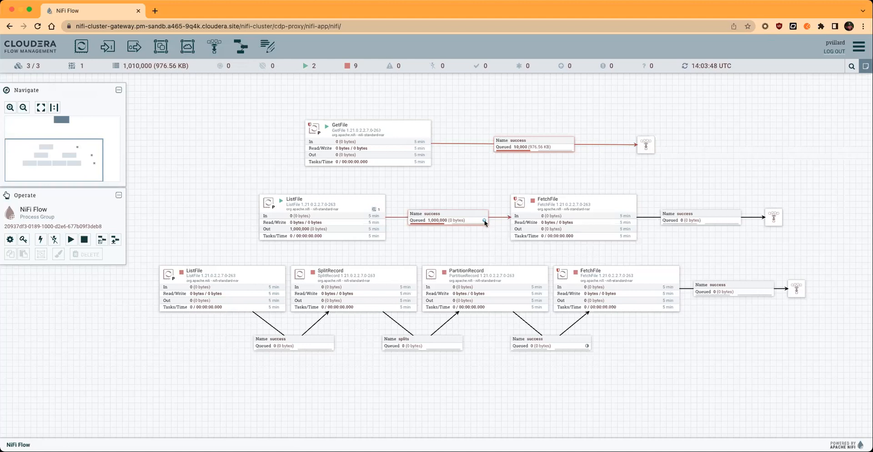
mouse_move(485, 222)
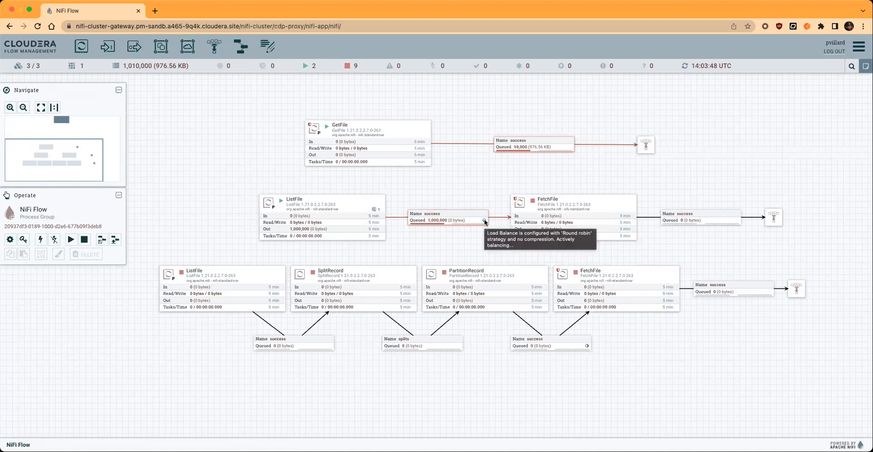
right_click(474, 193)
left_click(482, 195)
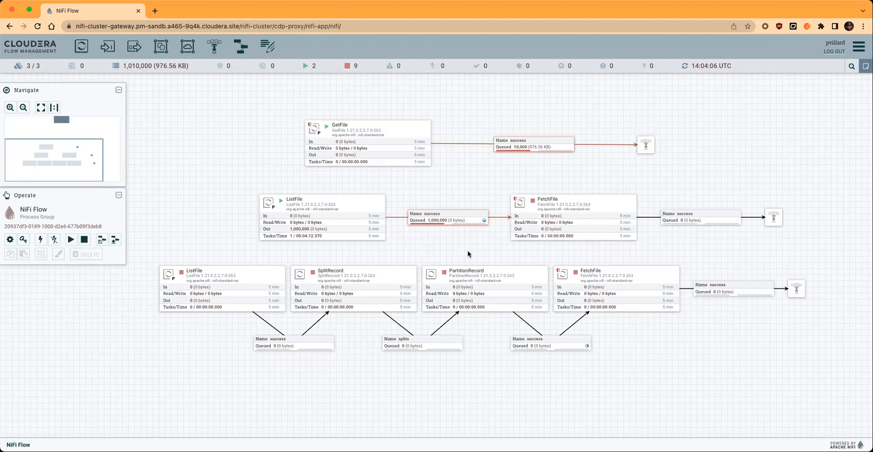
Step: Refresh the canvas repeatedly to follow the load balancing of the FlowFiles queued ahead of the middle flow's FetchFile
right_click(445, 179)
left_click(456, 187)
right_click(458, 187)
left_click(465, 191)
right_click(449, 178)
left_click(466, 185)
right_click(453, 184)
left_click(465, 187)
right_click(507, 172)
left_click(506, 178)
right_click(507, 177)
left_click(527, 185)
Step: Start the middle flow's FetchFile processor and refresh the canvas to update its statistics and output queue
right_click(584, 208)
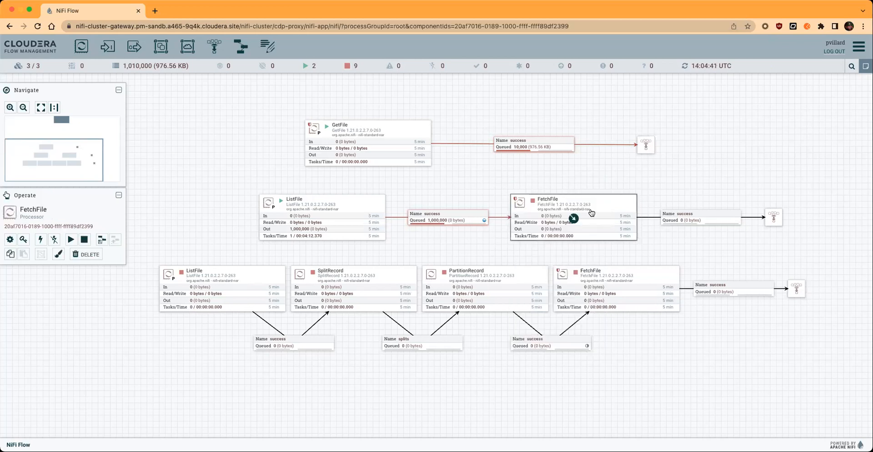
left_click(617, 226)
left_click(572, 177)
right_click(572, 177)
left_click(591, 180)
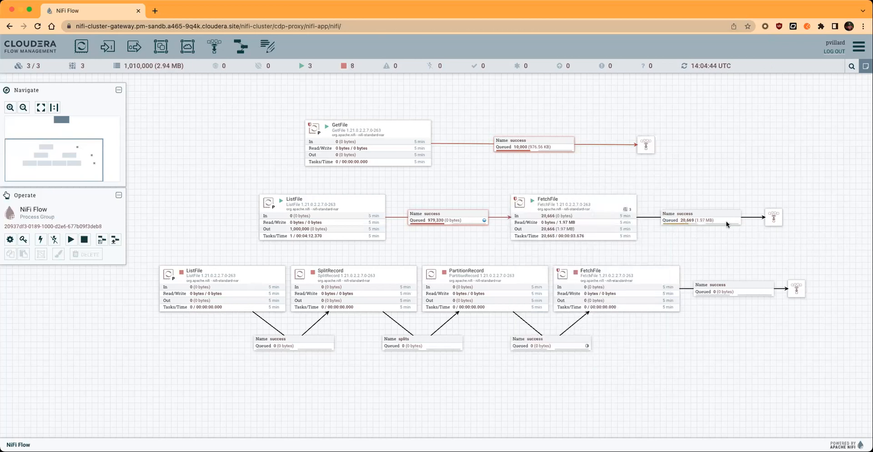
right_click(675, 181)
left_click(700, 188)
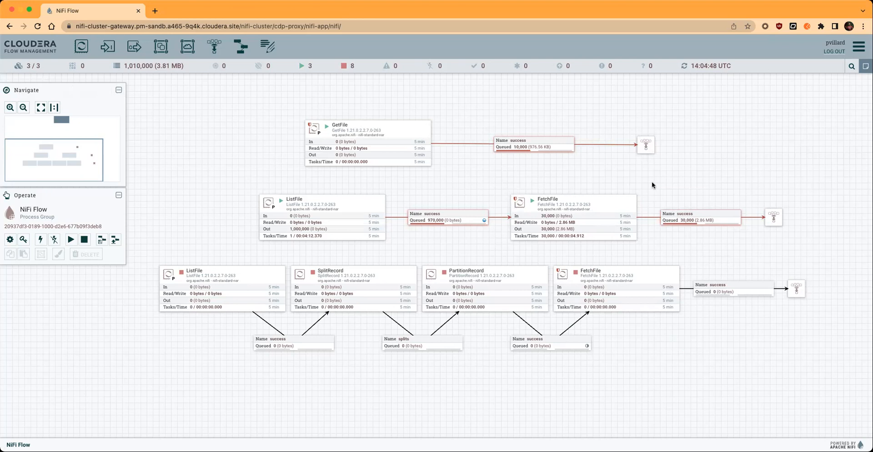
Step: List the FlowFiles queued on the middle FetchFile's success connection, inspect the listing, close it, and refresh the canvas
right_click(692, 221)
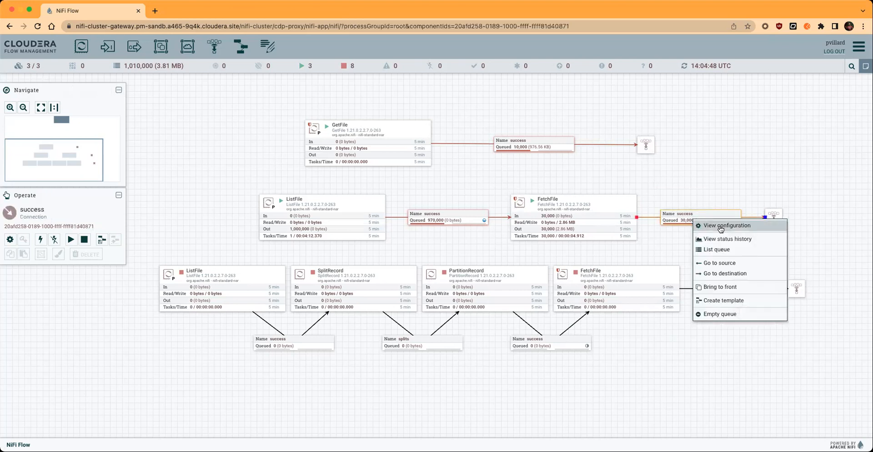
left_click(731, 253)
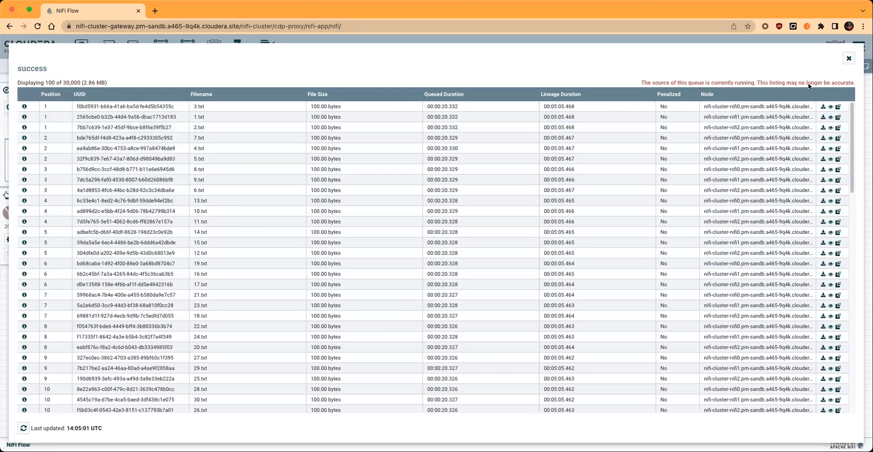
left_click(849, 59)
right_click(596, 176)
left_click(608, 182)
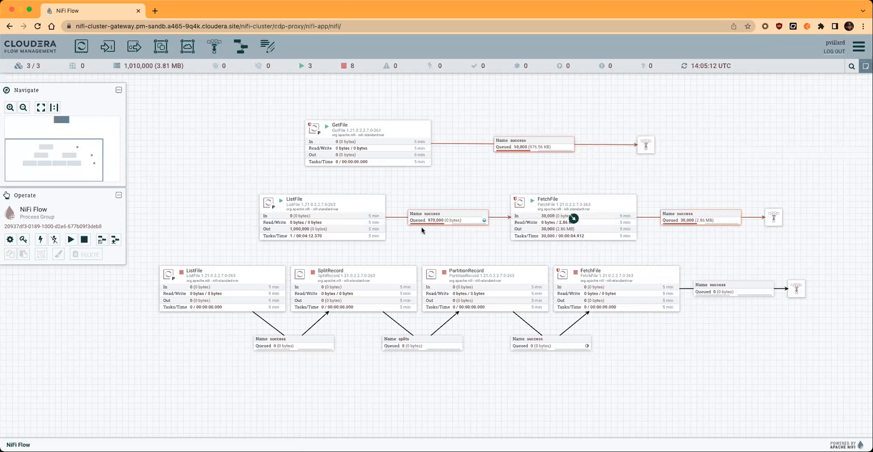
Step: Review the Record Writer and other properties of the bottom flow's ListFile, then close its configuration
left_click_drag(429, 237, 473, 235)
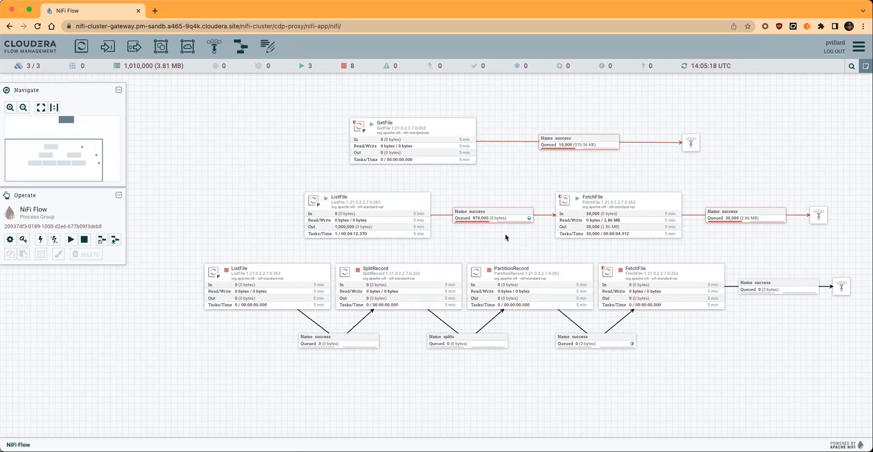
left_click_drag(512, 236, 465, 228)
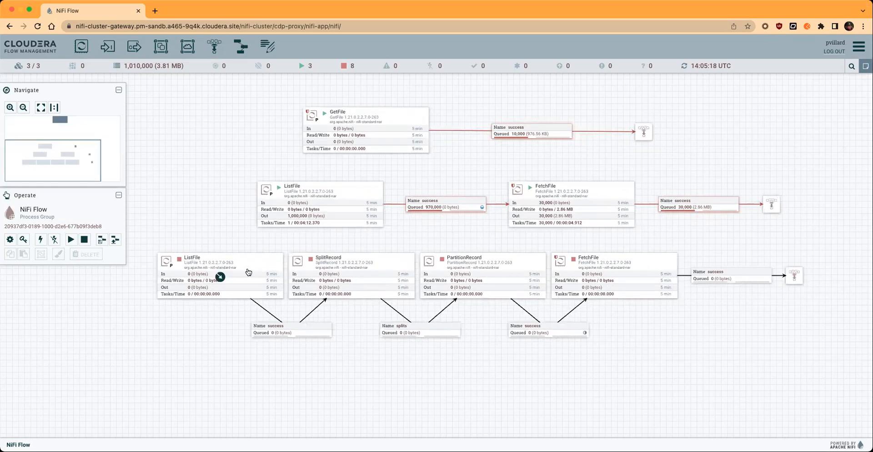
left_click_drag(230, 246, 257, 232)
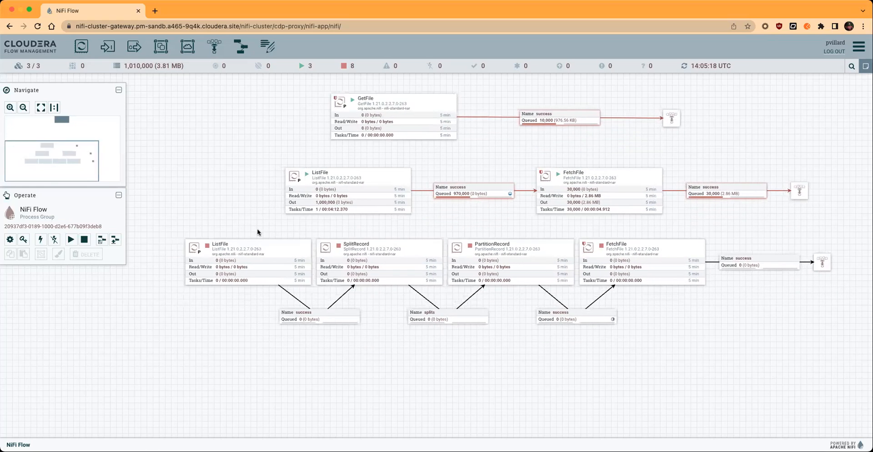
double_click(293, 254)
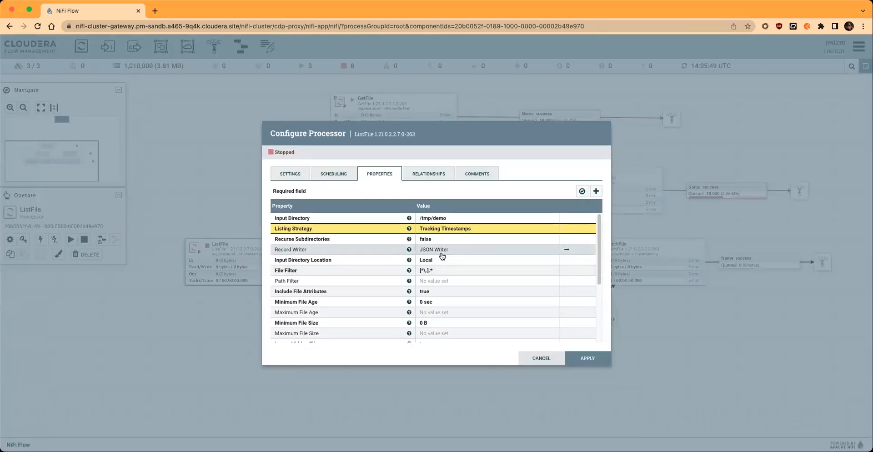
left_click(587, 358)
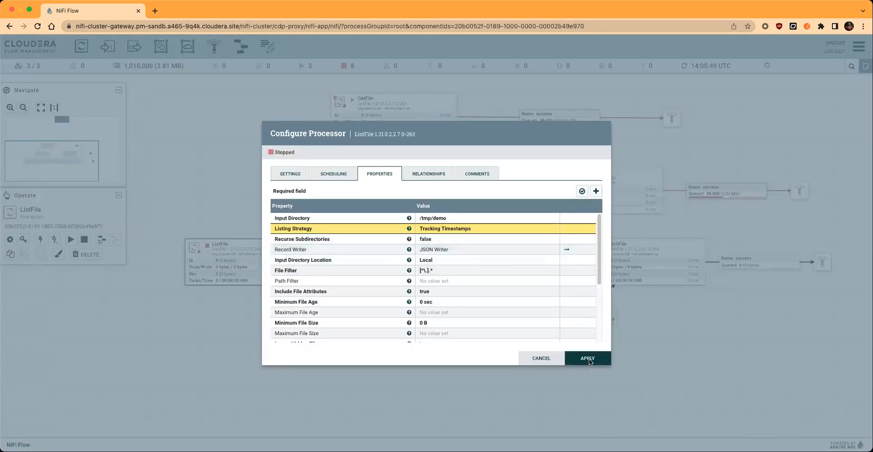
Step: List the queue between the middle flow's ListFile and FetchFile and examine the attributes of its first FlowFile
right_click(476, 189)
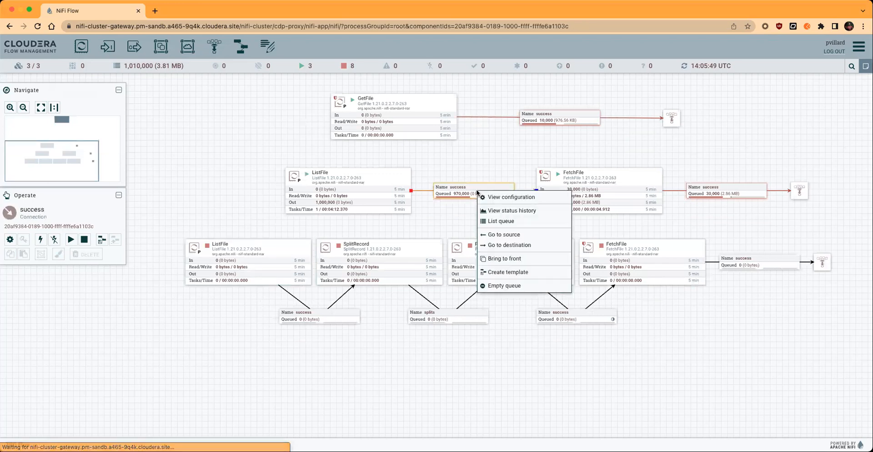
left_click(512, 222)
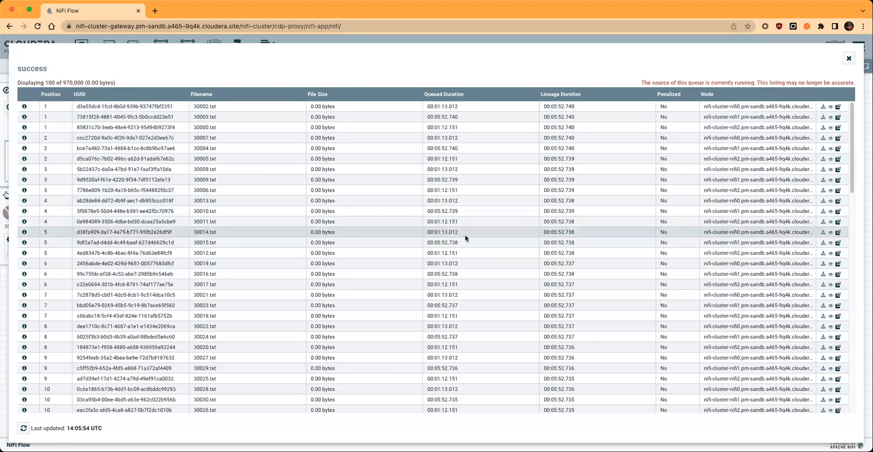
left_click(24, 107)
left_click(340, 163)
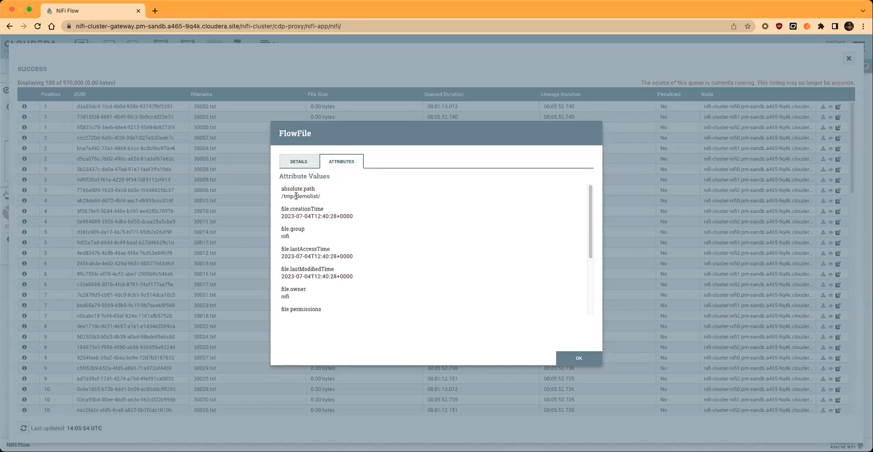
scroll(348, 225, "down", 2)
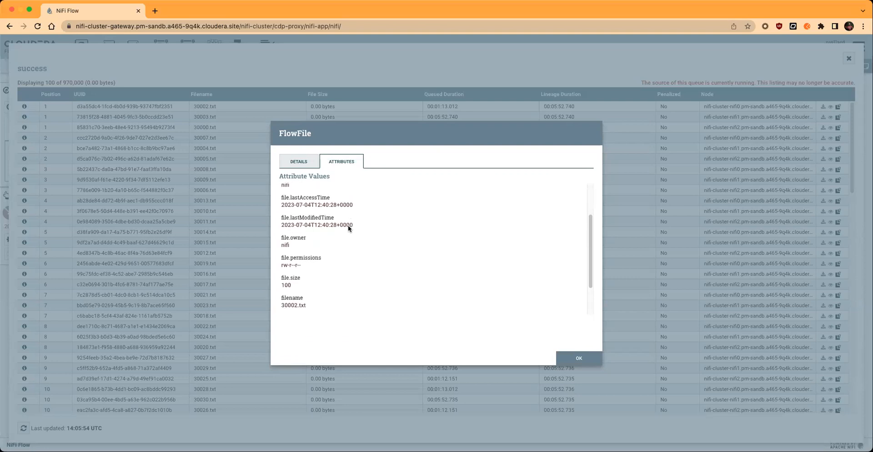
Step: Read the remaining attributes of the first queued FlowFile, then close its details and the queue listing
scroll(296, 246, "down", 1)
scroll(297, 248, "down", 1)
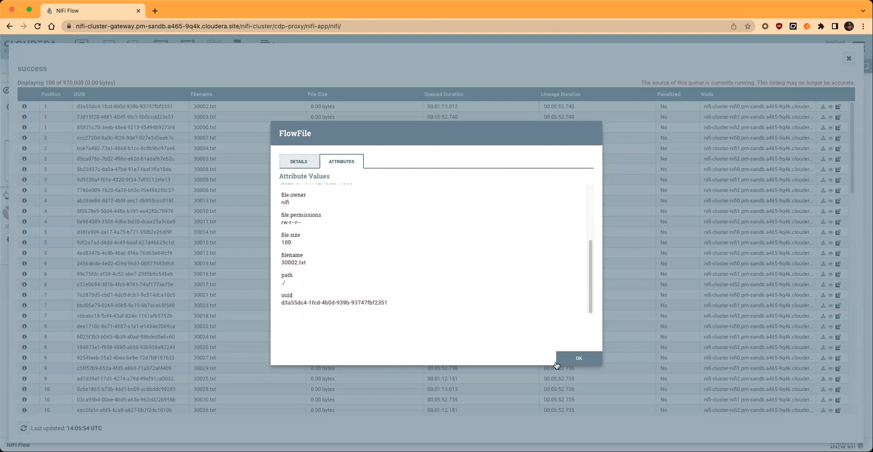
left_click(593, 358)
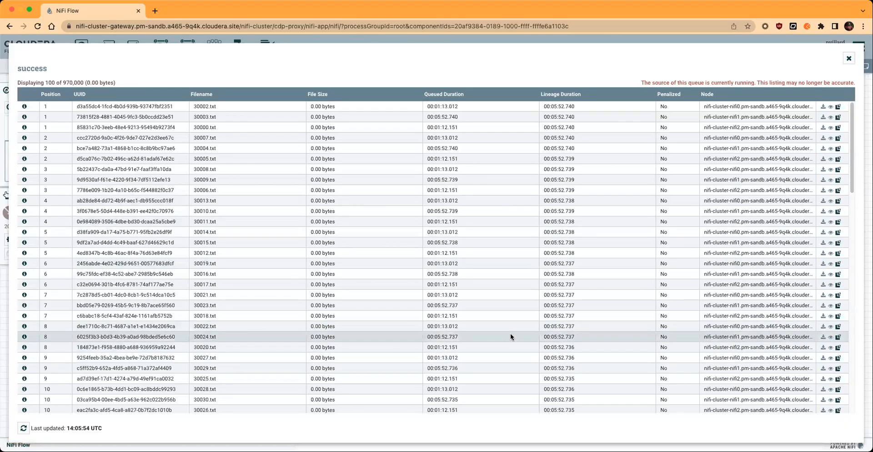
left_click(849, 59)
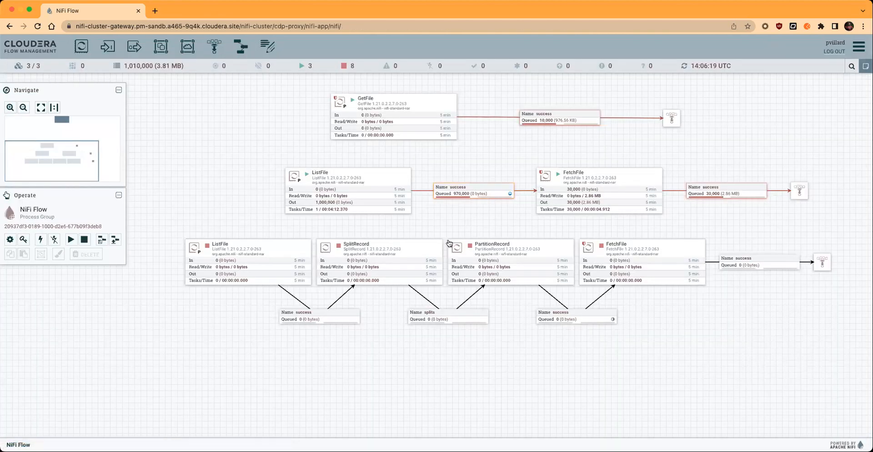
Step: Start the bottom flow's ListFile processor and refresh the canvas statistics repeatedly
left_click(270, 250)
right_click(270, 250)
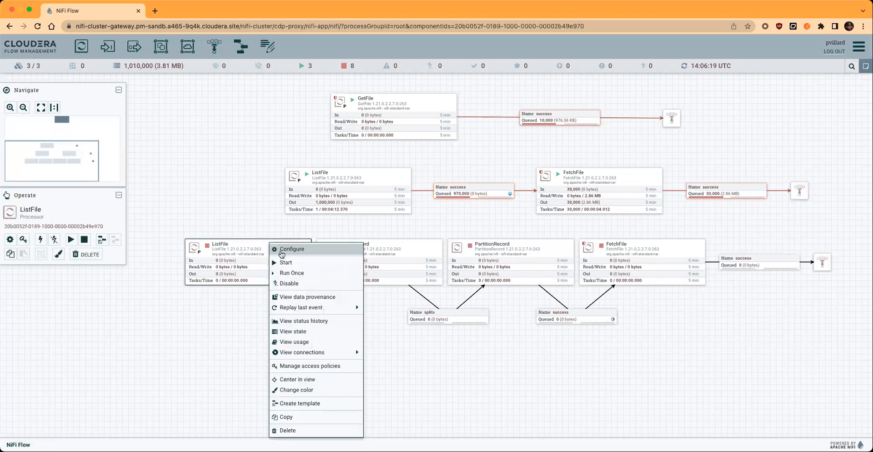
left_click(303, 263)
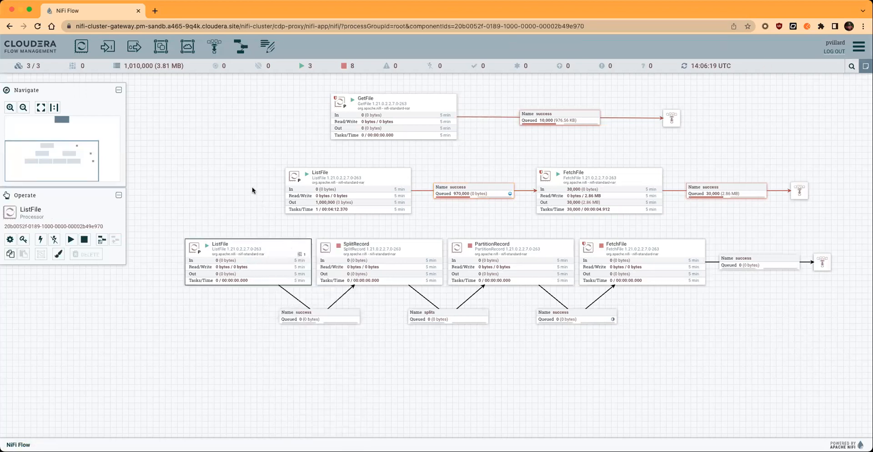
right_click(252, 190)
left_click(282, 193)
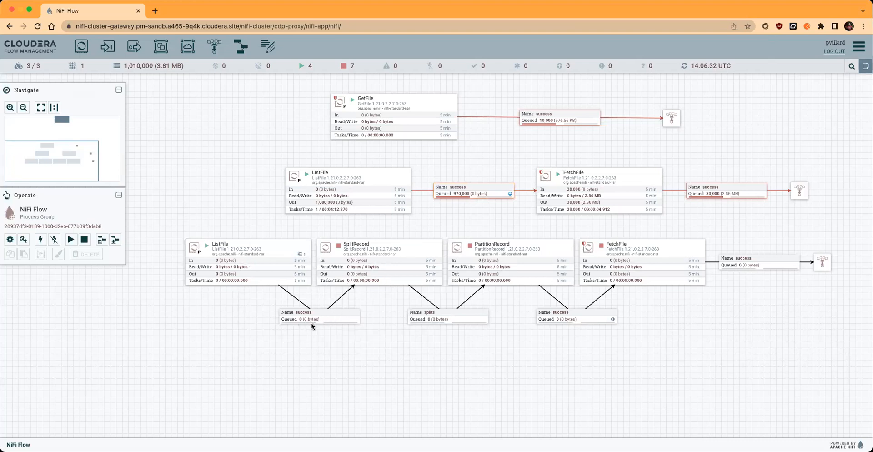
right_click(355, 337)
left_click(376, 272)
right_click(379, 339)
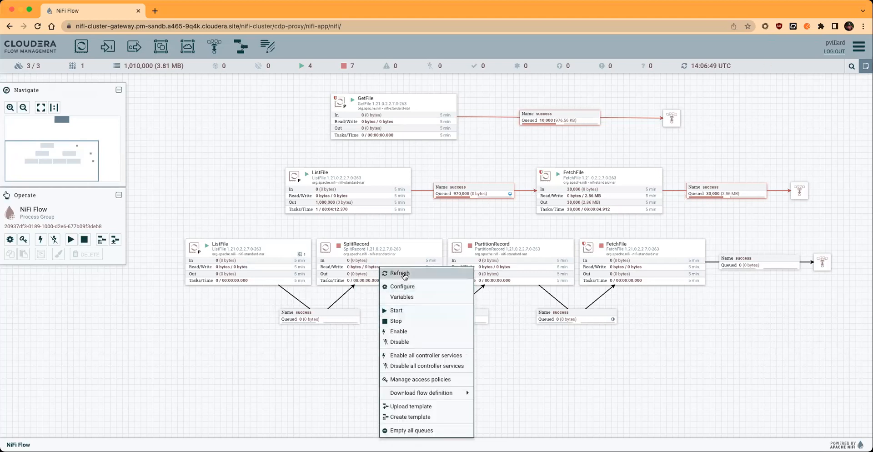
left_click(401, 273)
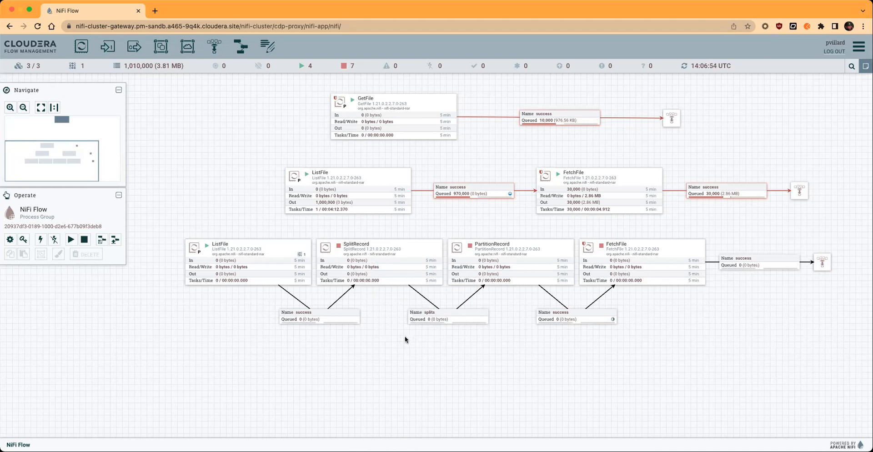
Step: Review SplitRecord's reader, writer and Records Per Split properties, close them without changes, and refresh the canvas
double_click(404, 253)
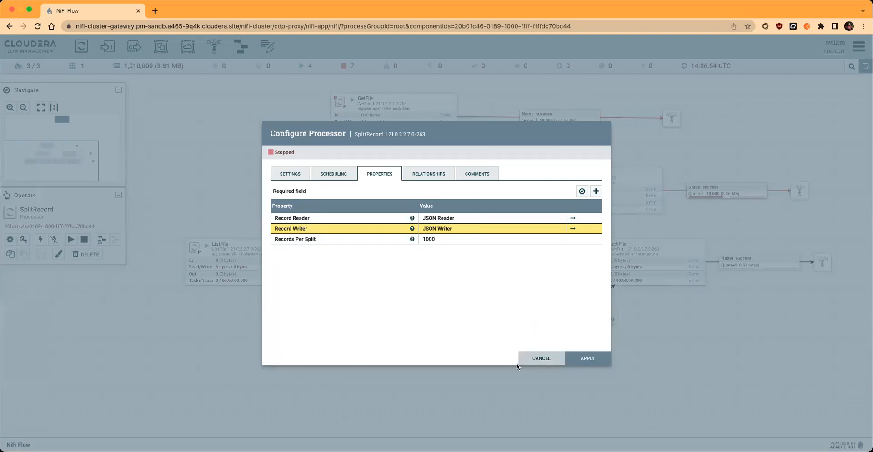
left_click(532, 358)
left_click(327, 341)
right_click(327, 341)
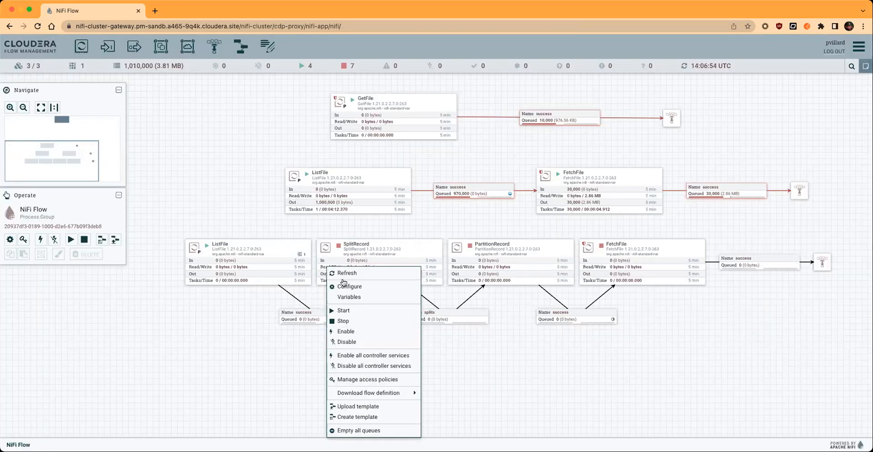
left_click(339, 272)
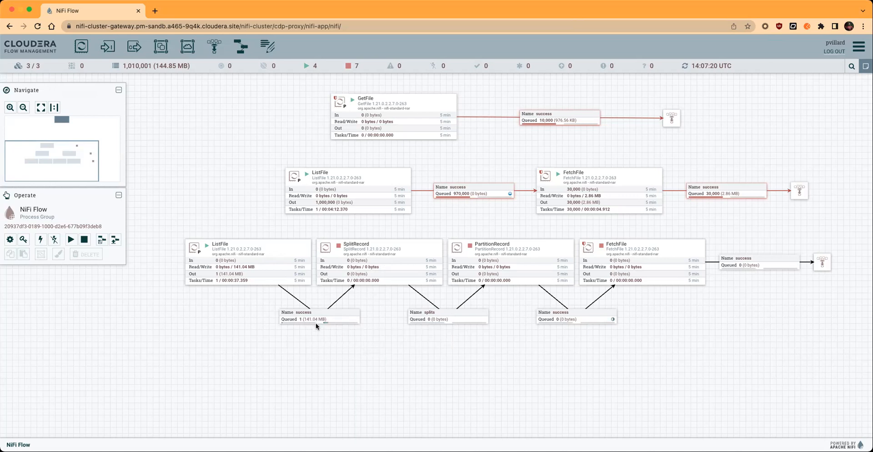
Step: Start the SplitRecord processor in the bottom flow and refresh the canvas to update its output queue
left_click(364, 267)
mouse_move(312, 324)
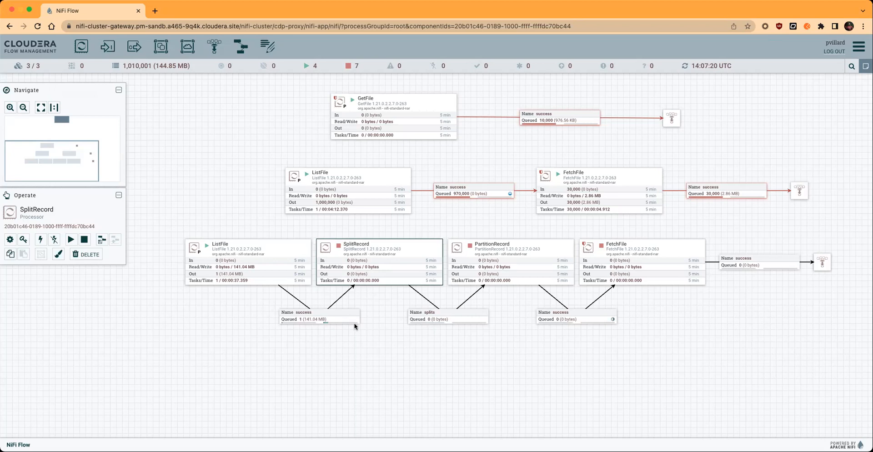
mouse_move(341, 321)
right_click(362, 249)
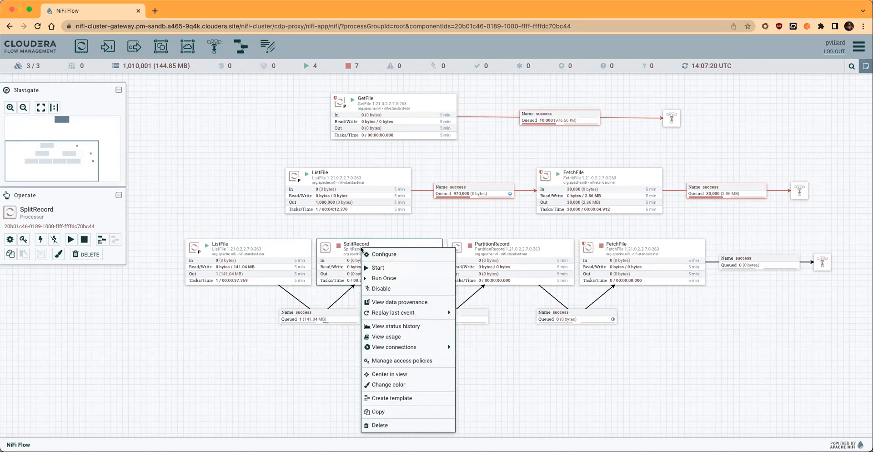
left_click(377, 267)
right_click(391, 236)
left_click(399, 242)
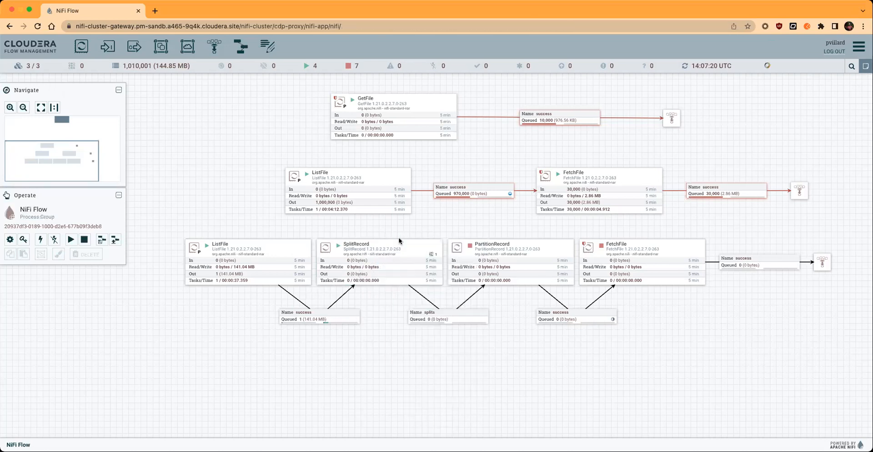
right_click(430, 269)
left_click(445, 272)
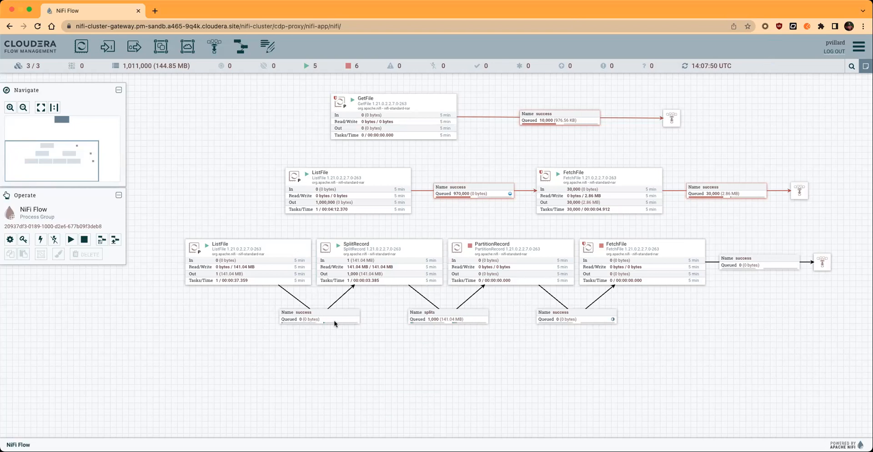
Step: List the splits queue between SplitRecord and PartitionRecord and open the first FlowFile's content in formatted view
left_click(445, 316)
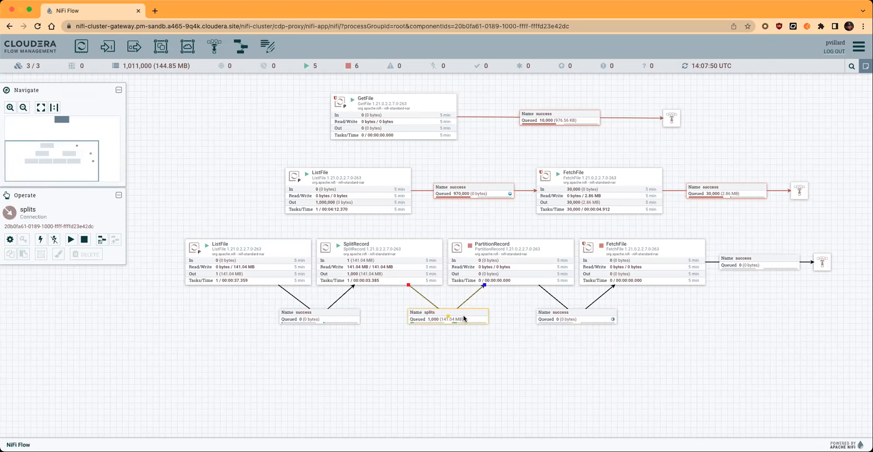
right_click(458, 319)
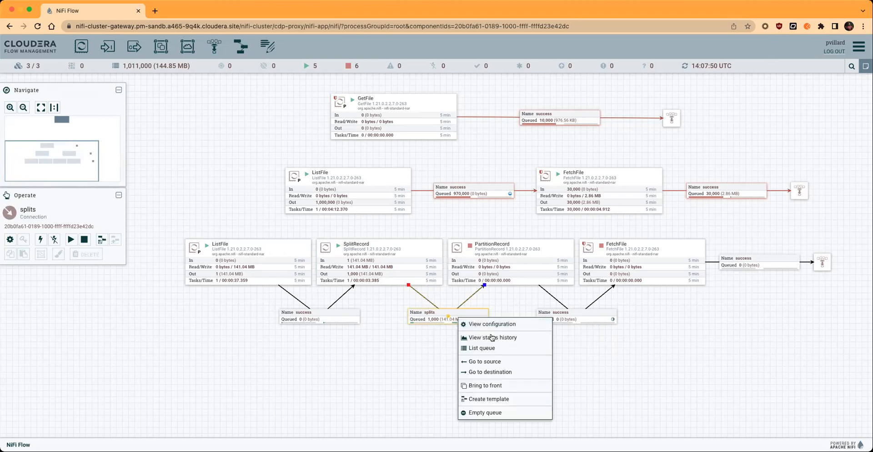
left_click(482, 348)
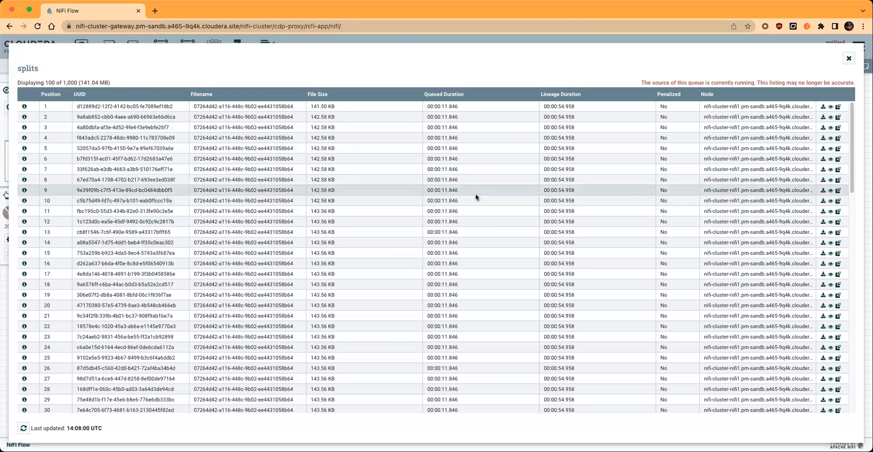
left_click(829, 107)
left_click(124, 73)
left_click(121, 98)
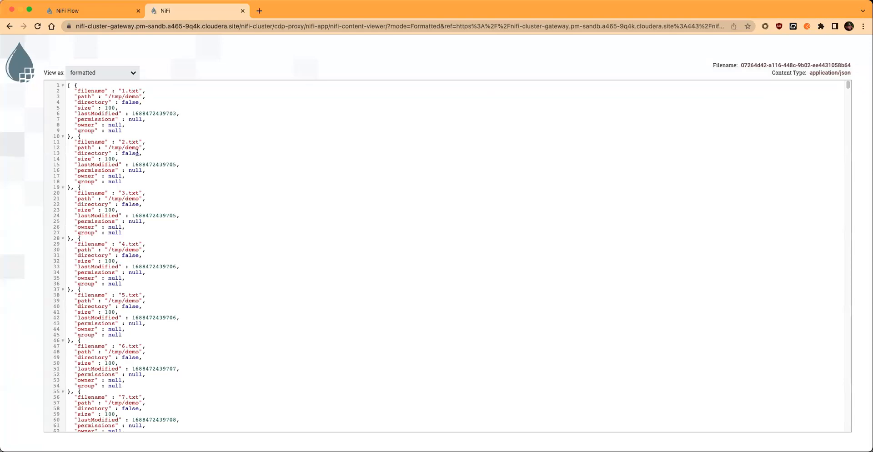
Step: Examine the JSON file records in the split's content, then close the content viewer and the queue listing
scroll(141, 151, "down", 15)
scroll(141, 152, "up", 15)
scroll(135, 198, "down", 10)
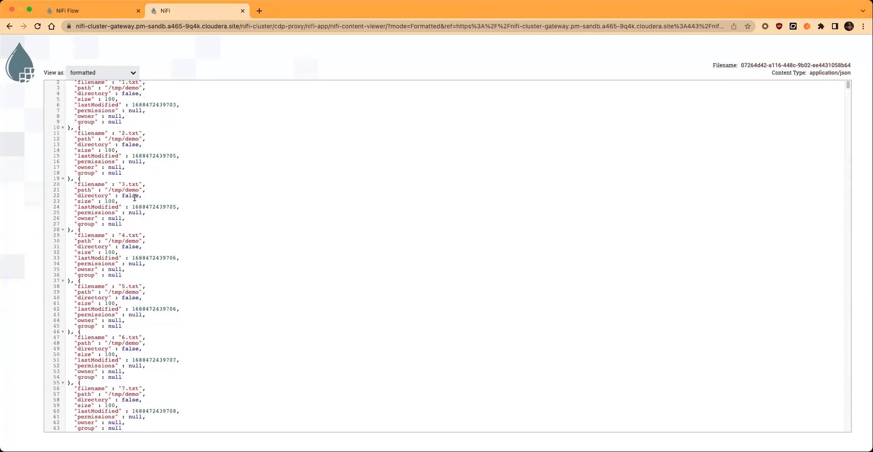
scroll(135, 198, "down", 2)
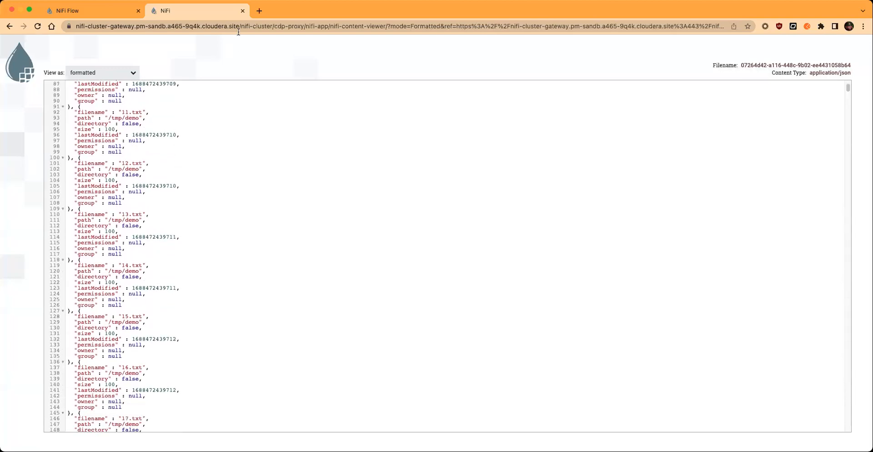
left_click(243, 11)
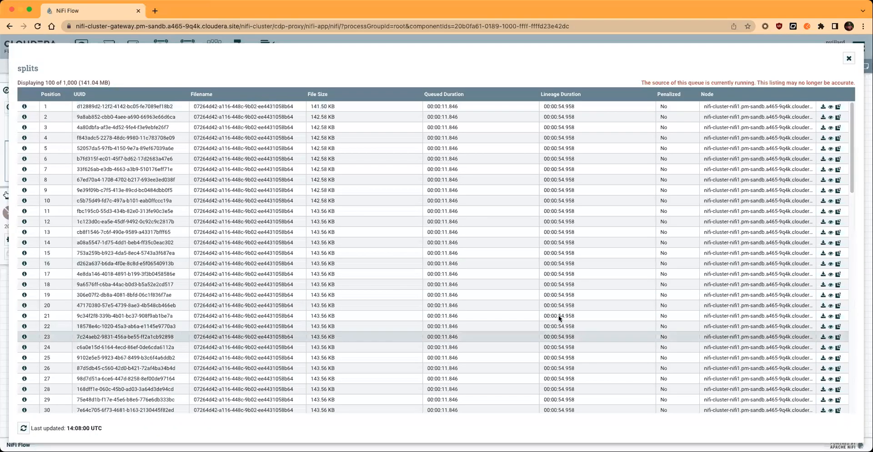
left_click(848, 58)
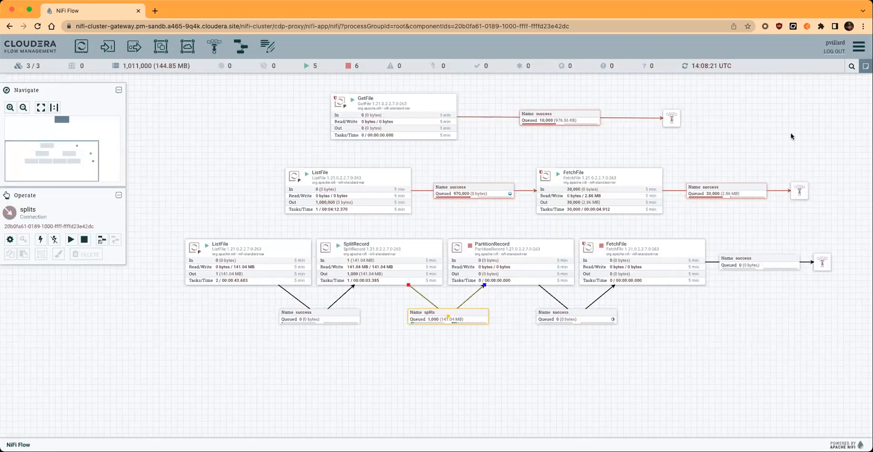
Step: Review PartitionRecord's reader, writer, filename and path properties, then close its configuration
left_click(534, 251)
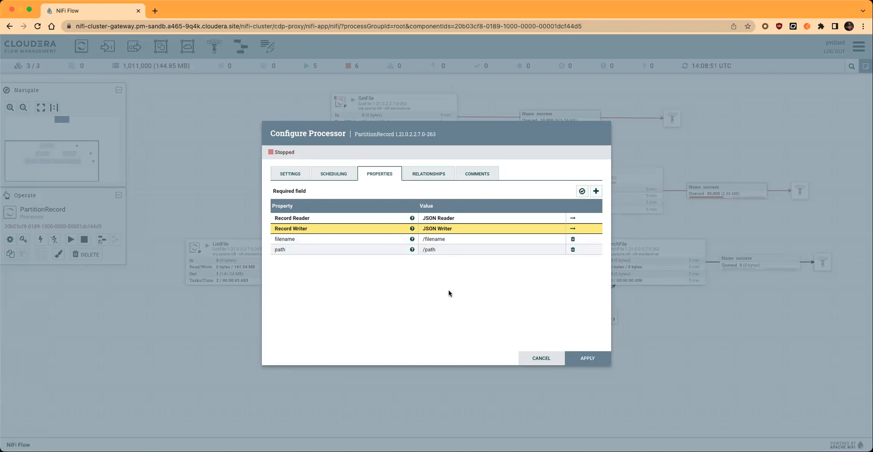
left_click(581, 358)
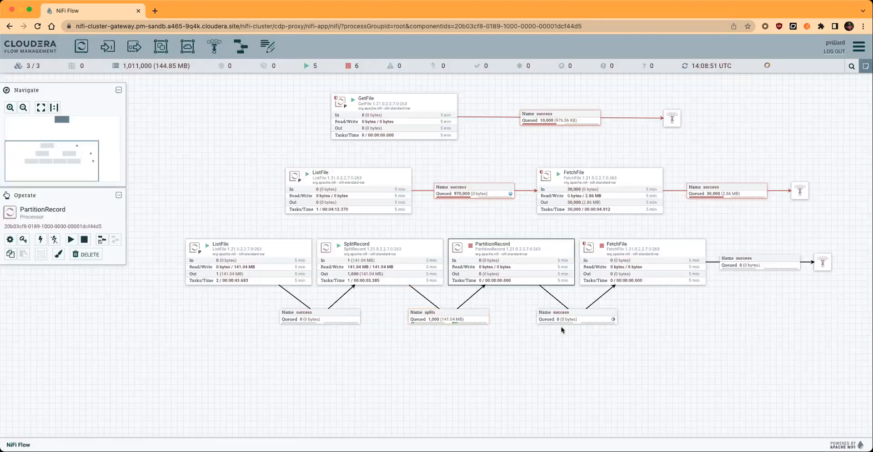
Step: Run the PartitionRecord processor once and refresh the canvas to update its queues
right_click(528, 255)
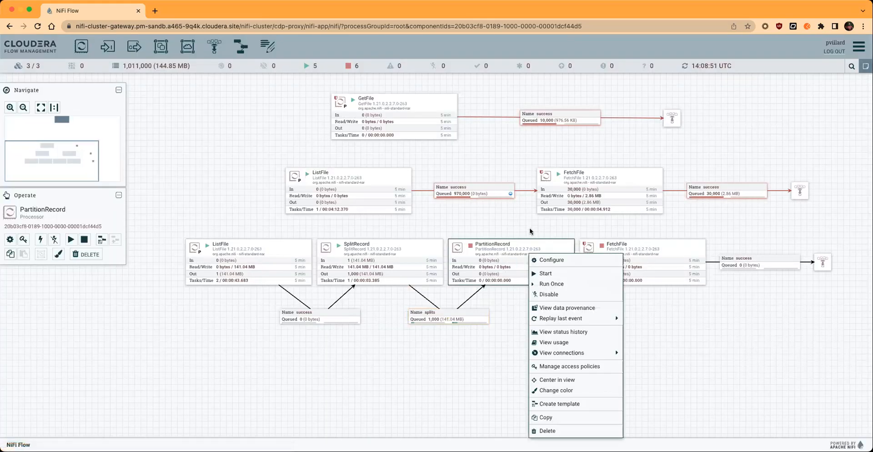
left_click_drag(530, 231, 481, 229)
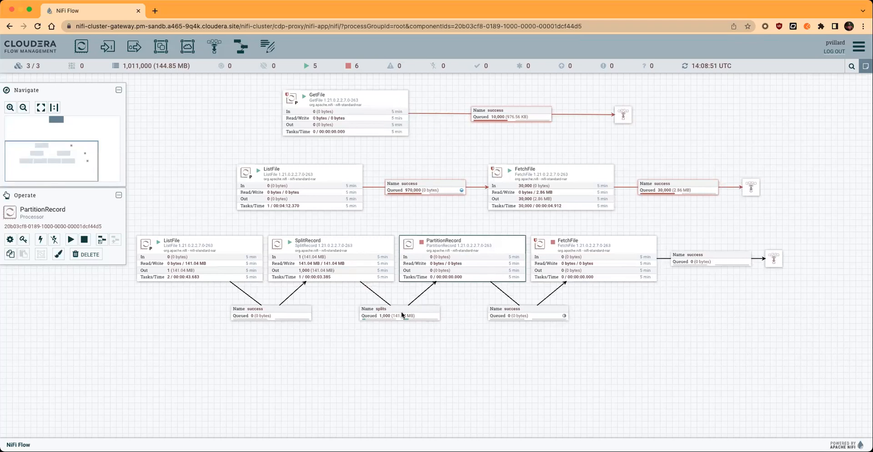
right_click(491, 261)
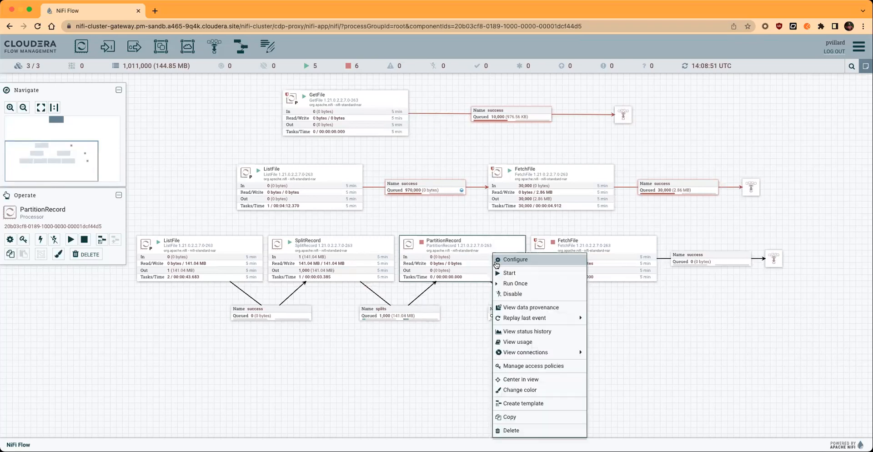
left_click(519, 283)
left_click(468, 214)
right_click(469, 215)
left_click(476, 216)
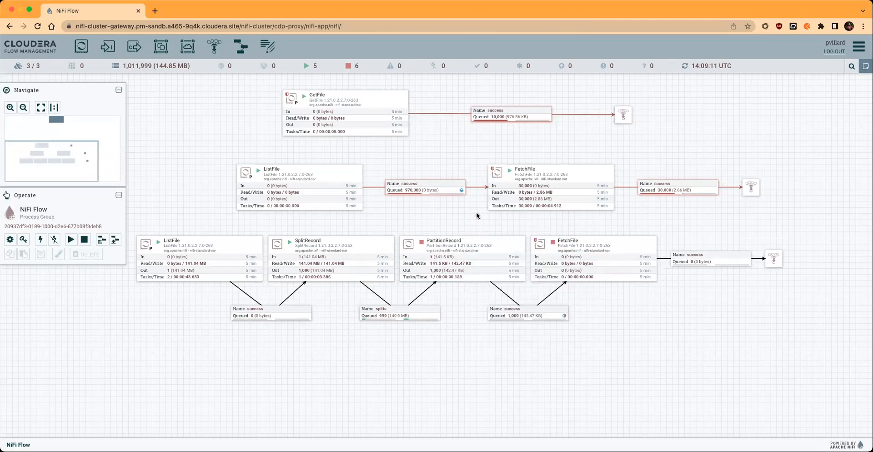
right_click(476, 215)
left_click(485, 218)
Step: List the queue between PartitionRecord and the bottom FetchFile, view the first FlowFile's content as formatted, and close the viewer
mouse_move(388, 321)
left_click(521, 317)
right_click(521, 317)
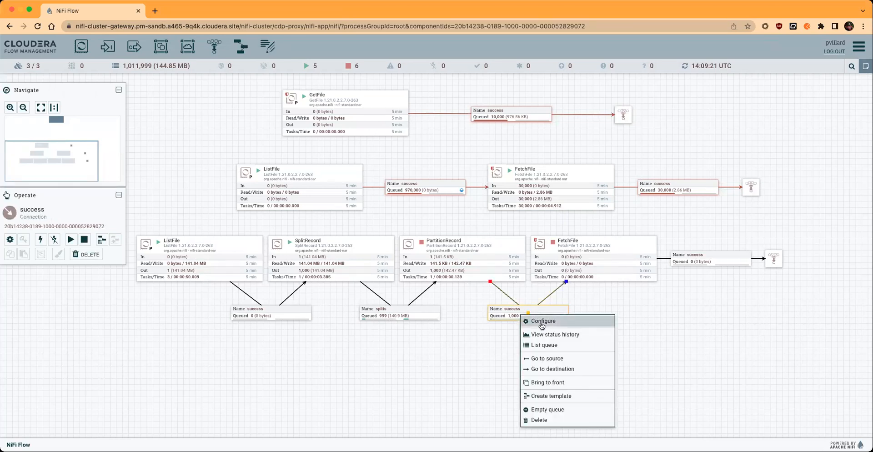
left_click(548, 347)
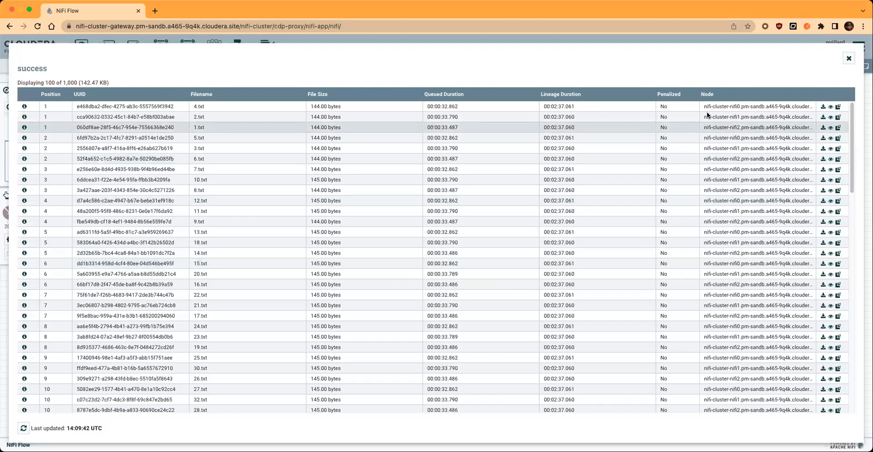
left_click(830, 106)
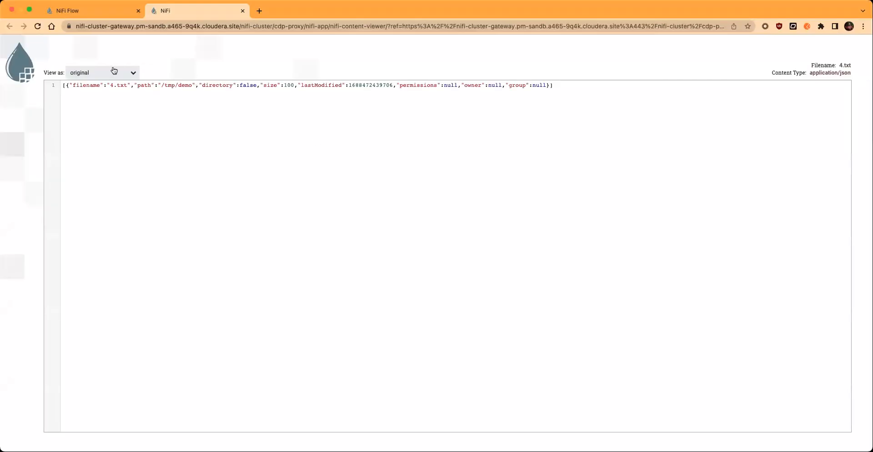
left_click(114, 72)
left_click(109, 99)
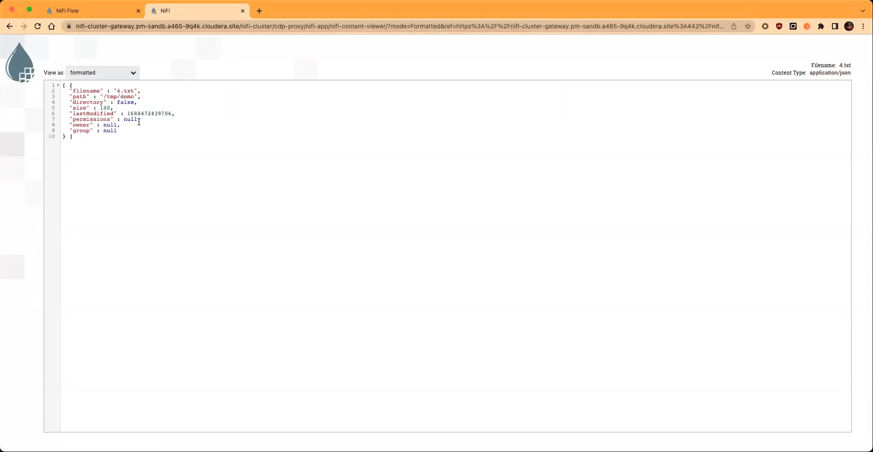
left_click(242, 11)
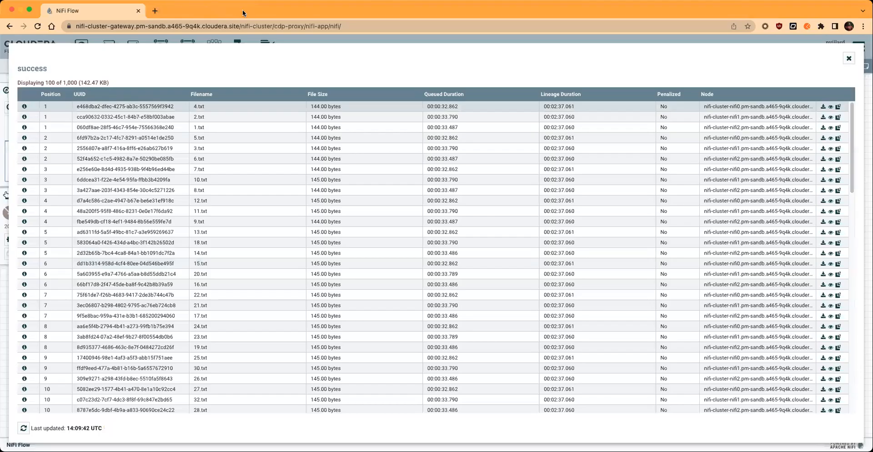
Step: Examine the filename and path attributes of the first queued FlowFile, then close its details and the queue listing
left_click(24, 106)
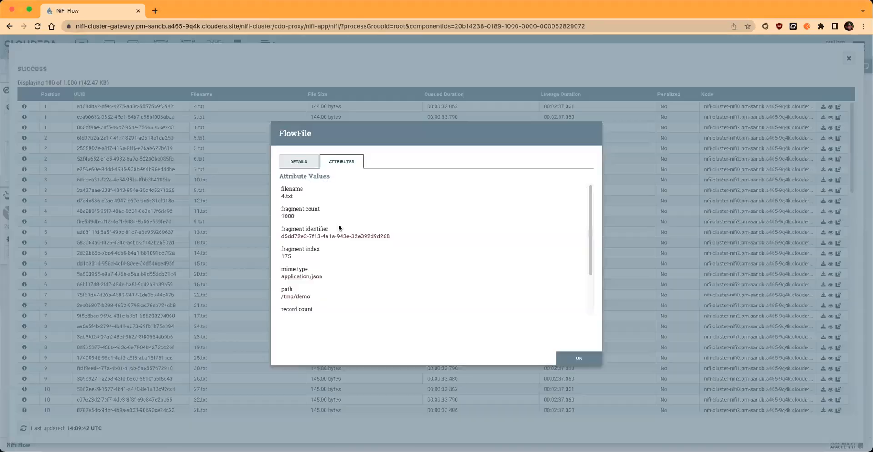
scroll(355, 212, "down", 3)
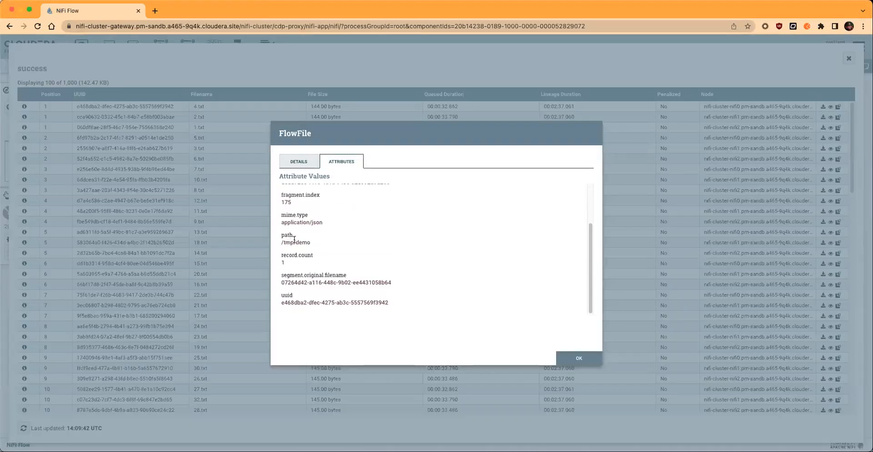
double_click(288, 235)
scroll(348, 231, "up", 3)
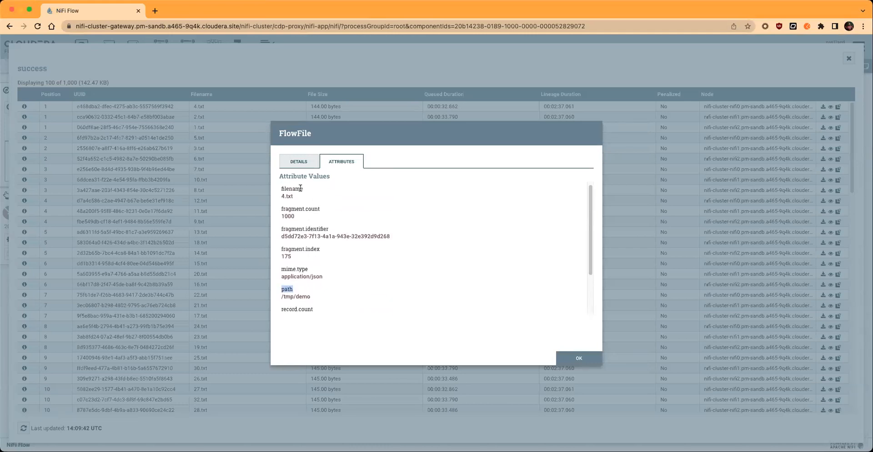
double_click(291, 186)
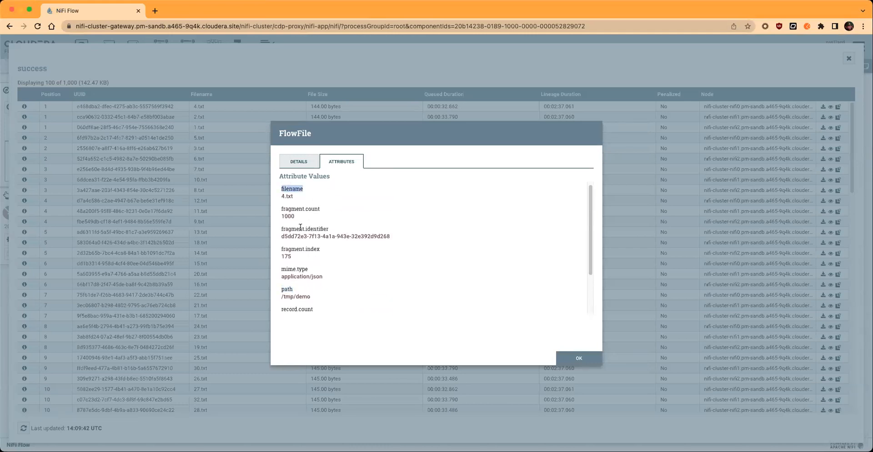
left_click(575, 357)
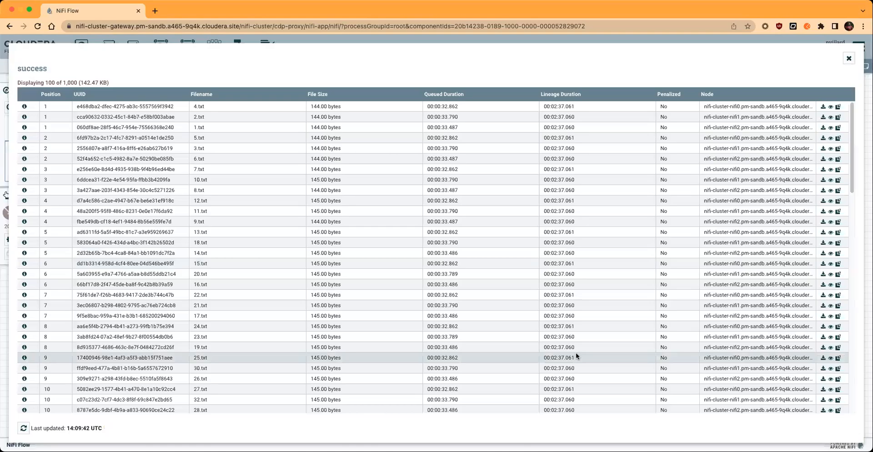
left_click(849, 58)
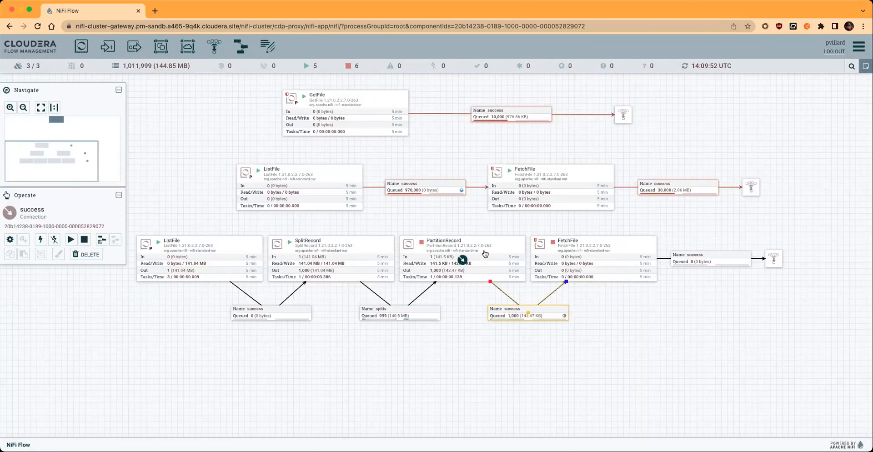
Step: Review PartitionRecord's record reader, record writer and partition properties again, and apply the configuration without edits
double_click(460, 257)
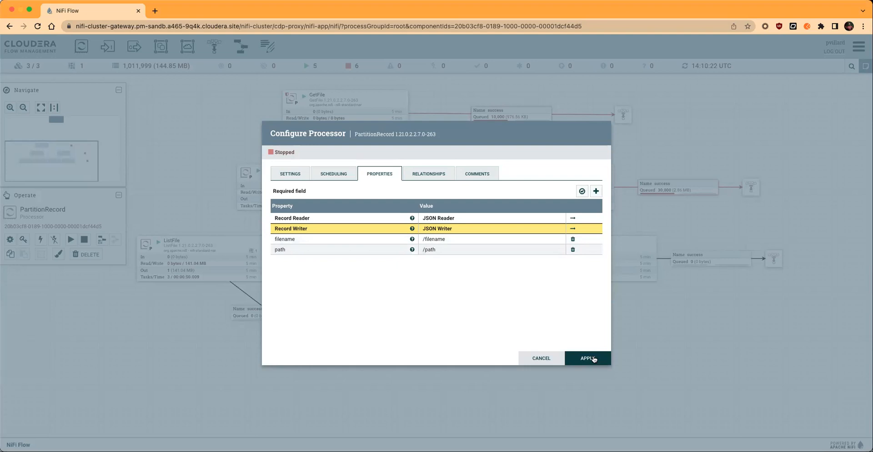
left_click(593, 359)
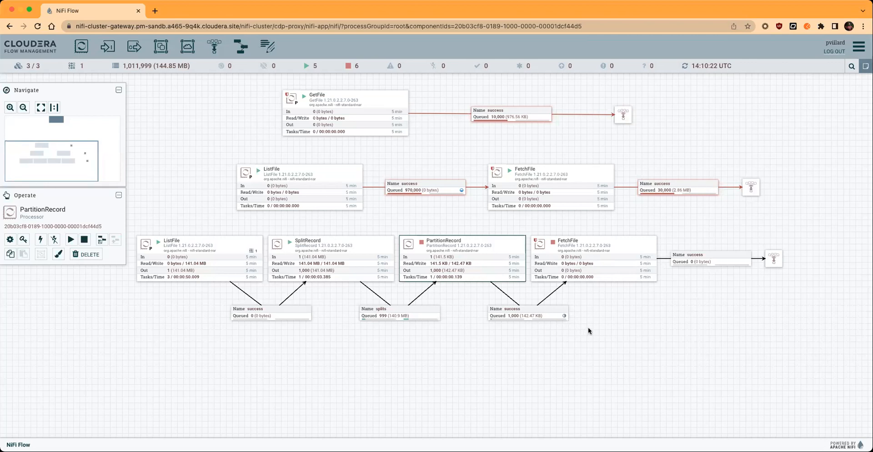
Step: Start the bottom-row FetchFile processor and refresh the canvas
left_click_drag(588, 326, 588, 334)
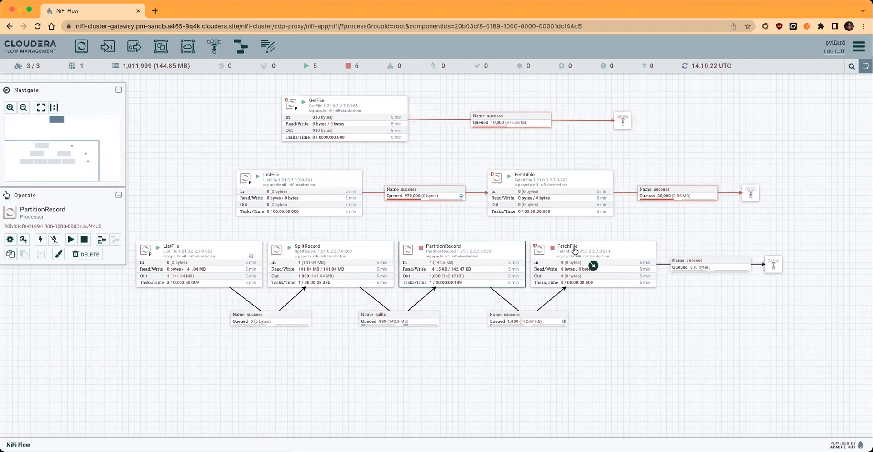
right_click(573, 248)
right_click(629, 227)
left_click(643, 233)
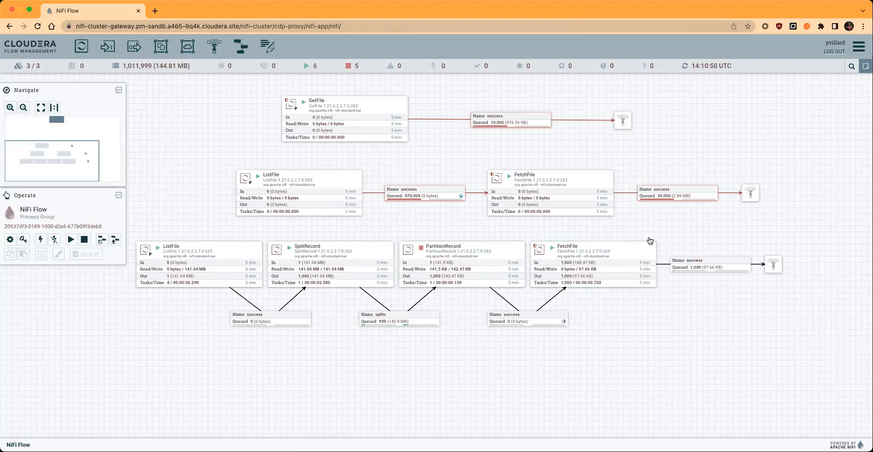
Step: List the FlowFiles in the success queue after the bottom-row FetchFile, then close the listing
right_click(709, 268)
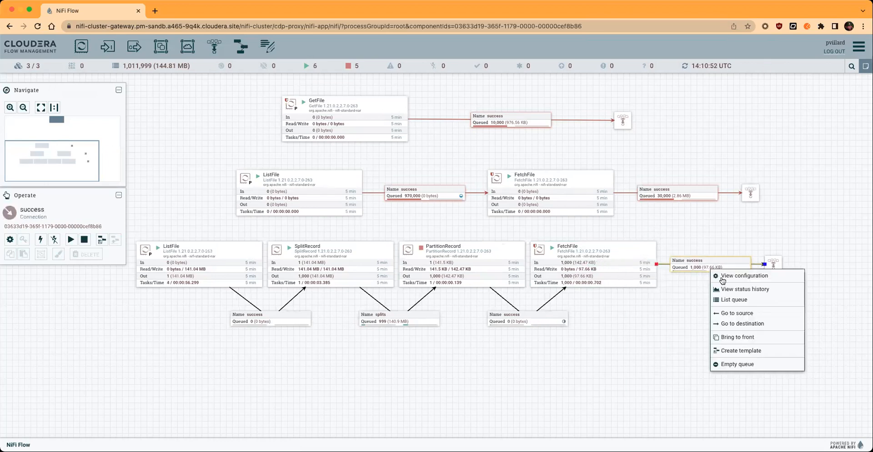
left_click(737, 298)
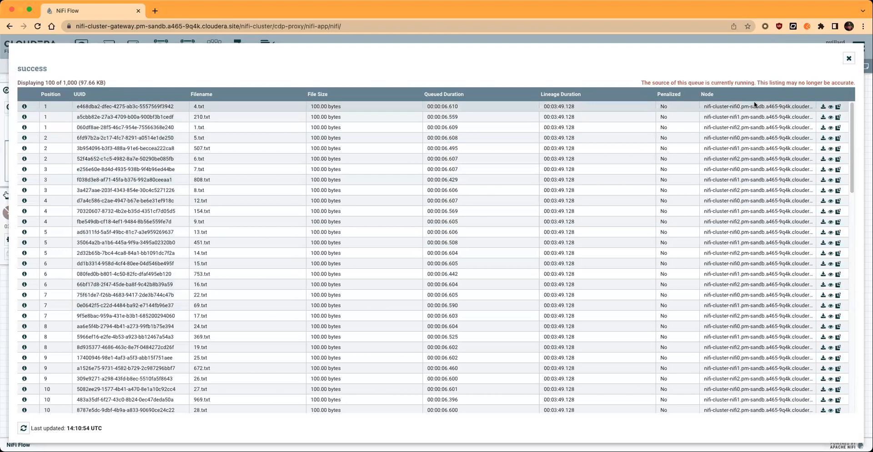
left_click(848, 59)
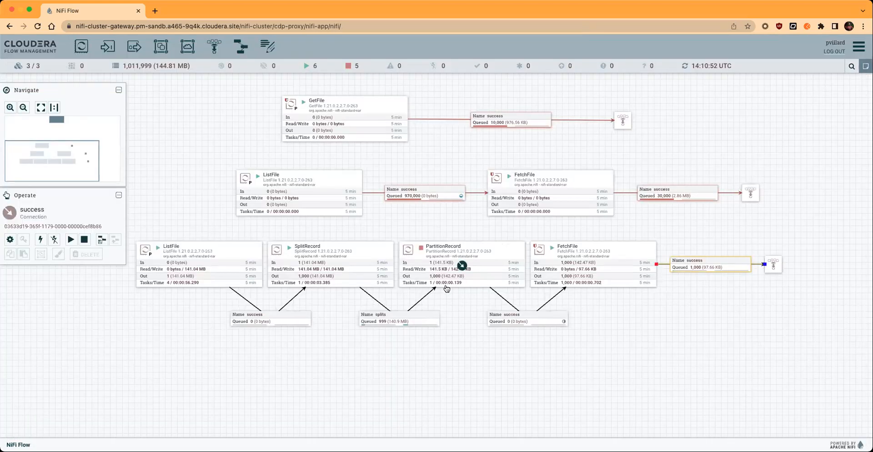
Step: Start the PartitionRecord processor so it runs continuously, and refresh the canvas statistics
right_click(452, 254)
left_click(468, 271)
right_click(647, 224)
left_click(657, 225)
right_click(659, 224)
left_click(668, 226)
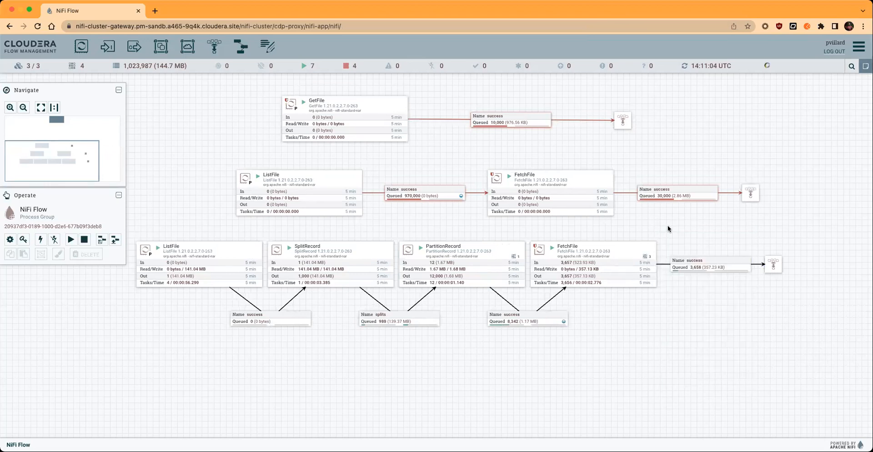
Step: Refresh the canvas repeatedly to follow FlowFiles moving through PartitionRecord, the bottom-row FetchFile and their queues
right_click(651, 225)
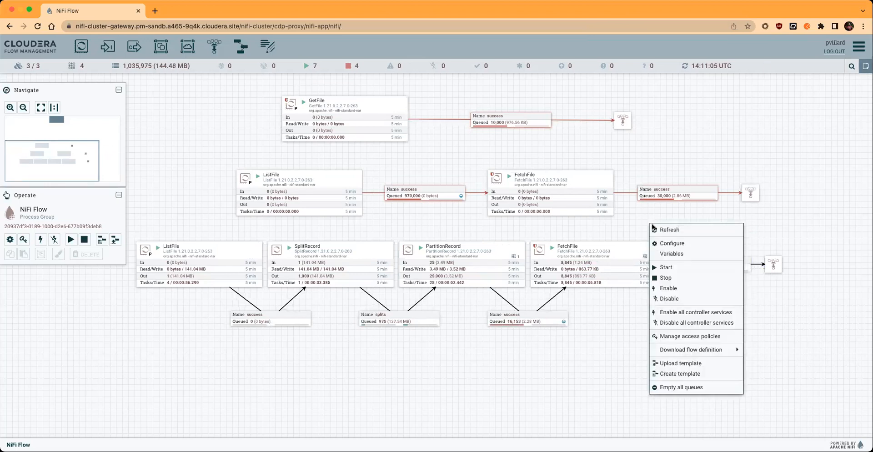
left_click(659, 228)
right_click(665, 226)
left_click(675, 231)
right_click(675, 229)
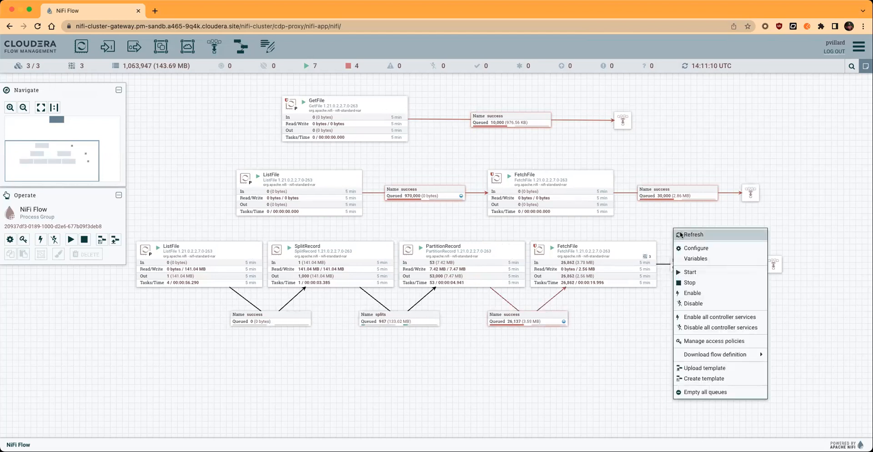
left_click(680, 231)
right_click(679, 232)
left_click(690, 237)
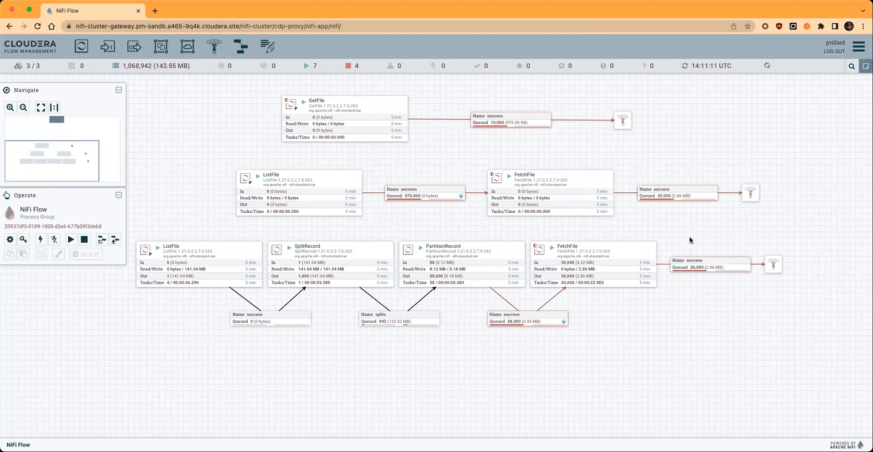
right_click(691, 230)
left_click(694, 235)
left_click_drag(649, 226, 674, 230)
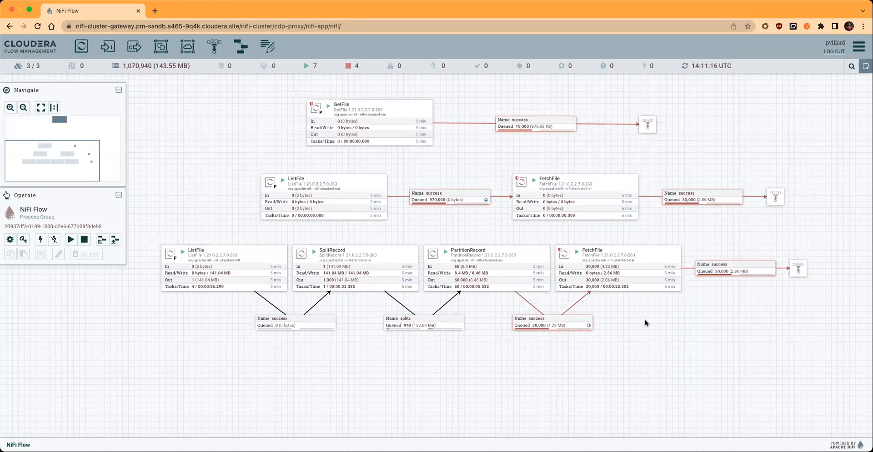
left_click_drag(645, 323, 635, 335)
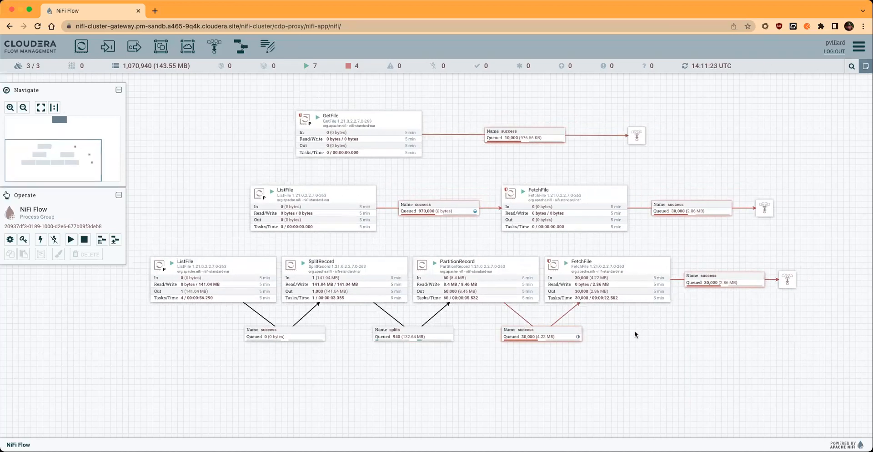
mouse_move(634, 334)
left_mouse_down()
mouse_move(641, 323)
mouse_move(643, 331)
left_mouse_up()
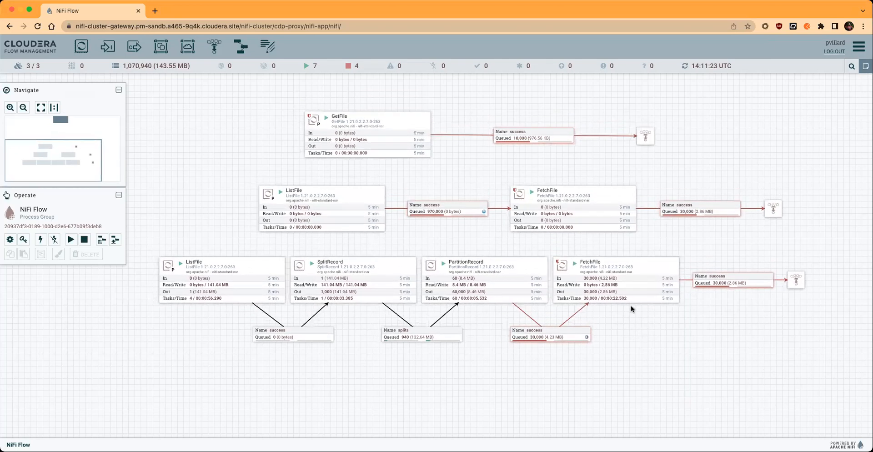
Step: Stop both ListFile processors and the GetFile processor
right_click(365, 195)
left_click(377, 216)
right_click(273, 285)
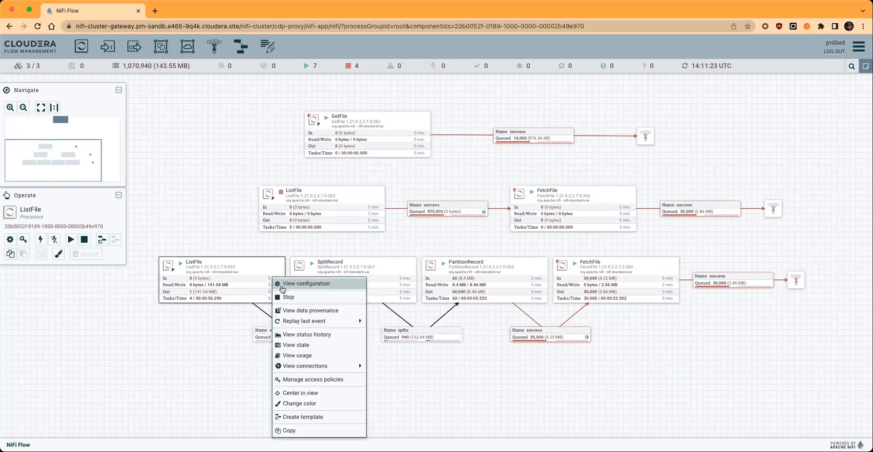
left_click(286, 297)
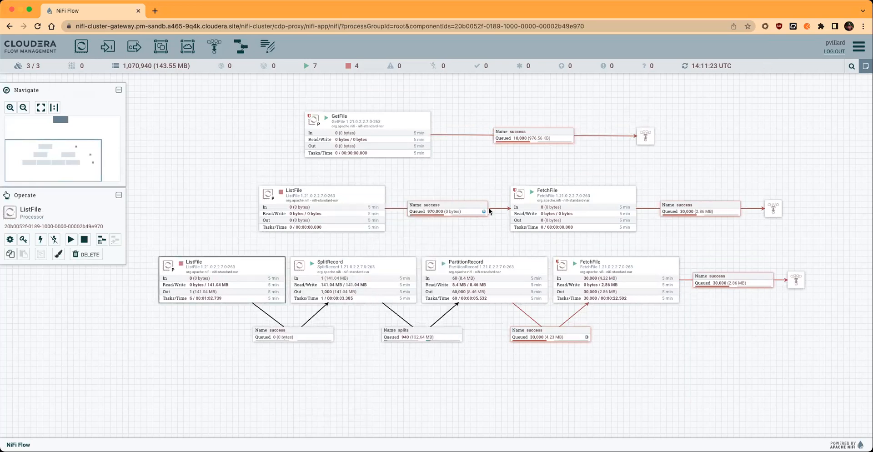
right_click(405, 126)
left_click(432, 149)
Step: Empty all queues in the process group, dismiss the result and refresh the canvas
right_click(487, 169)
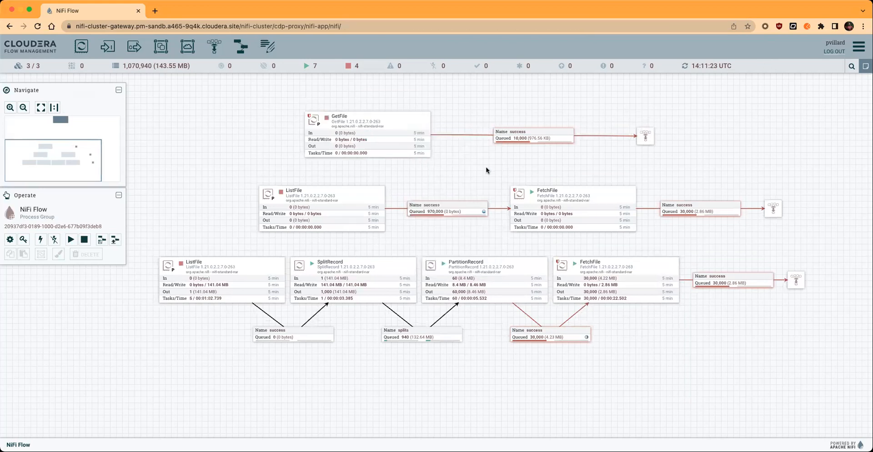
left_click(518, 332)
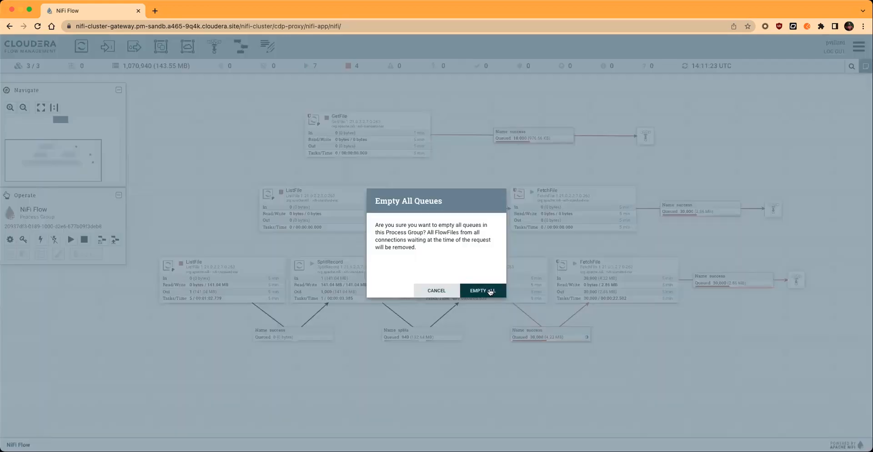
left_click(490, 292)
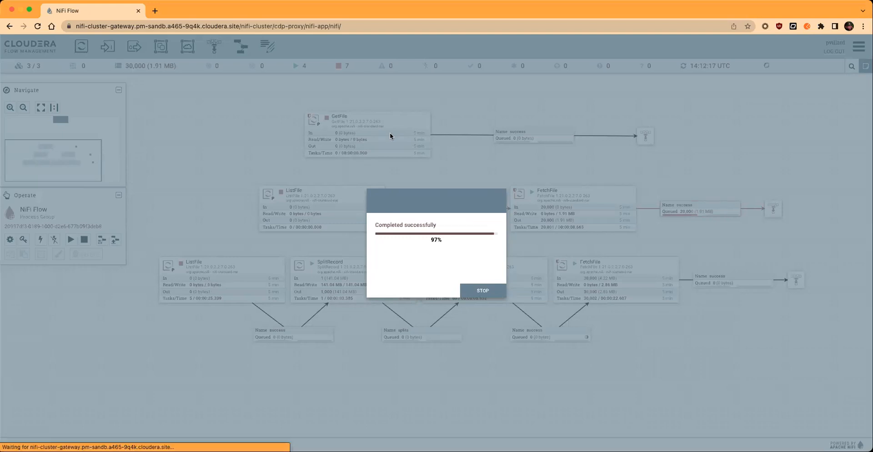
left_click(519, 295)
right_click(505, 167)
left_click(521, 175)
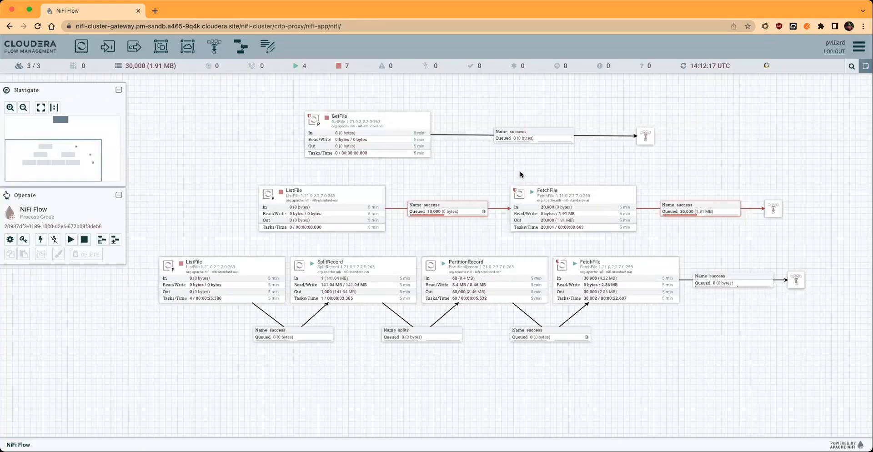
Step: Empty all queues once more to clear the FlowFiles remaining around the middle-row FetchFile, then refresh the canvas
right_click(489, 175)
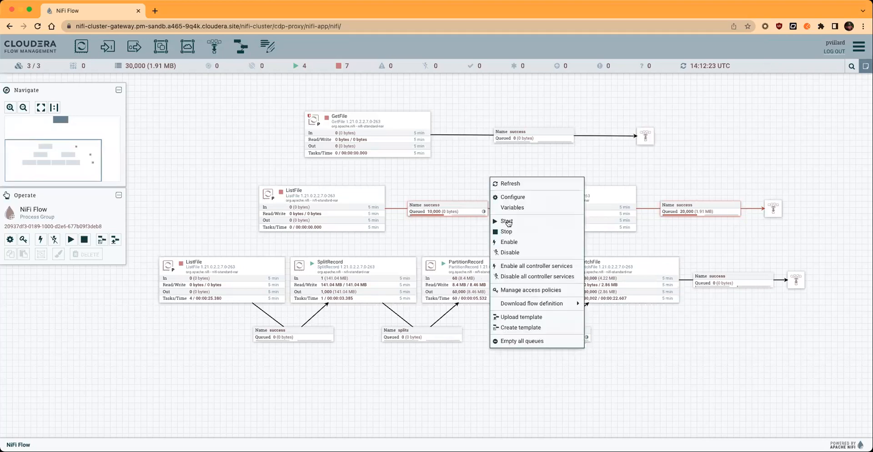
left_click(514, 340)
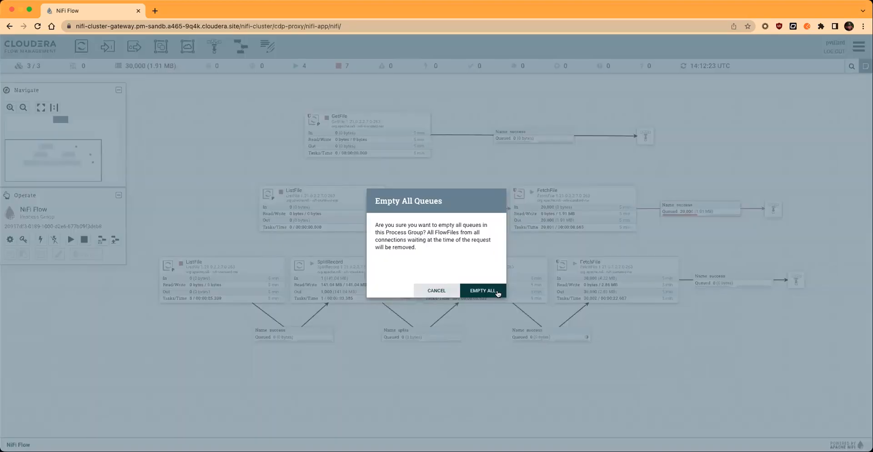
left_click(498, 291)
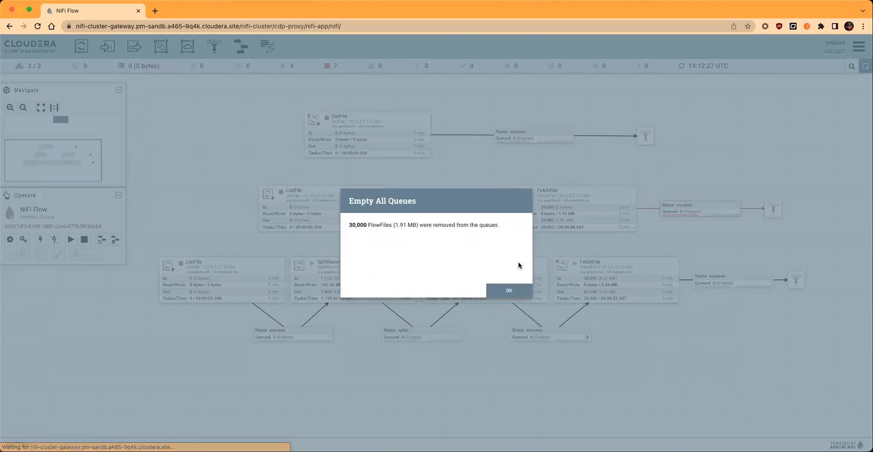
left_click(522, 289)
right_click(494, 233)
left_click(493, 233)
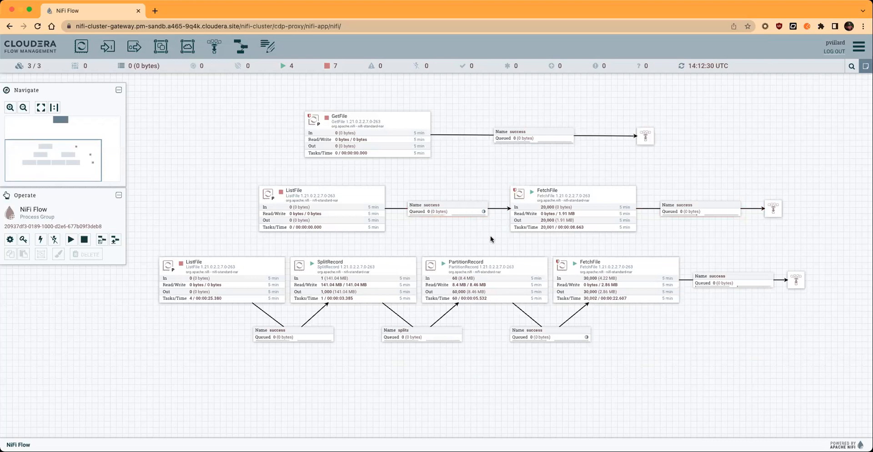
Step: Inspect the Completion Strategy options in the middle-row FetchFile's properties, then close the option list
double_click(563, 200)
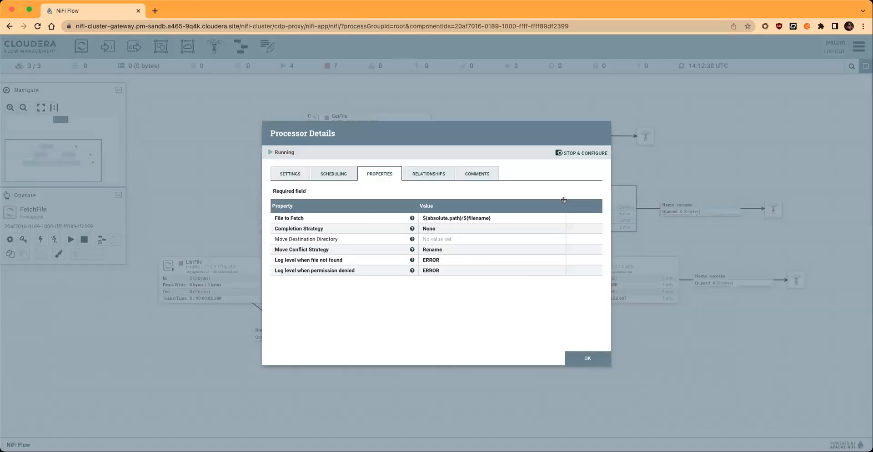
left_click(458, 230)
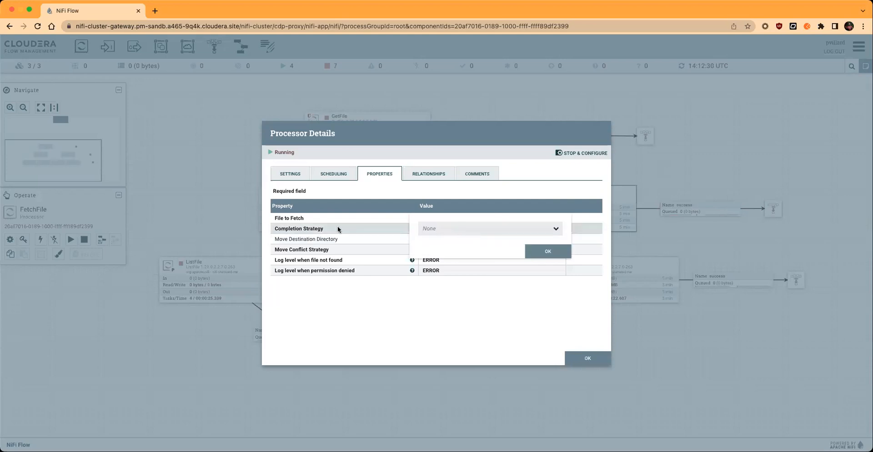
left_click(466, 230)
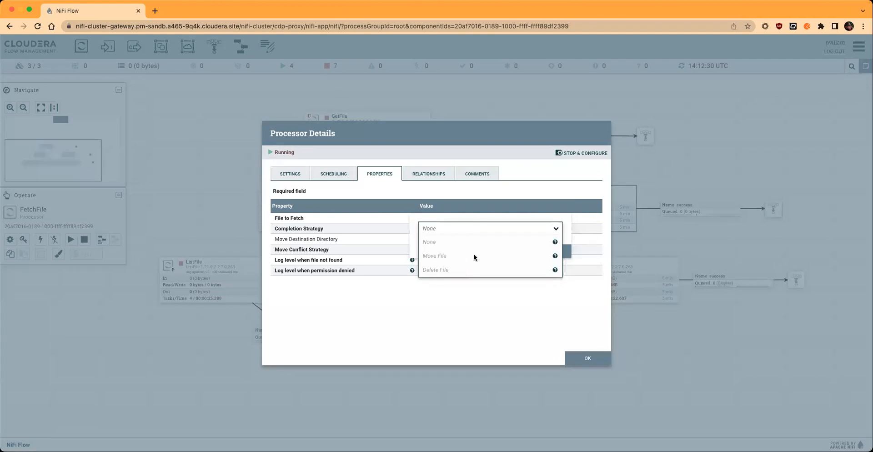
left_click(466, 320)
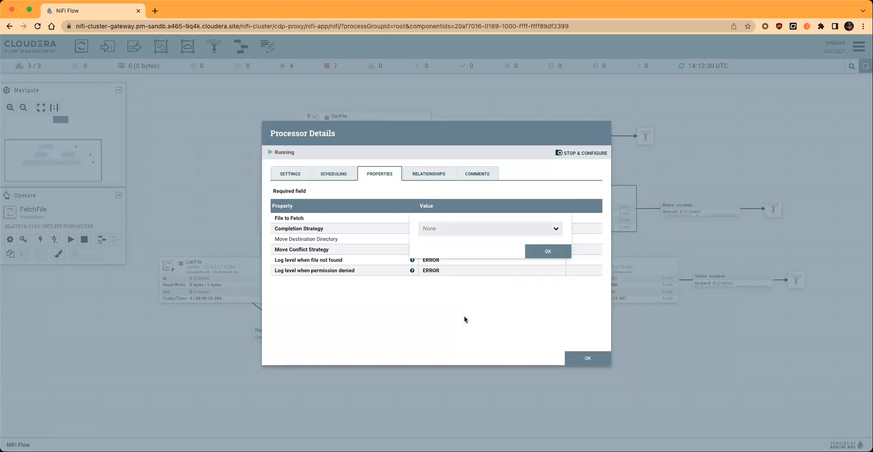
left_click(548, 251)
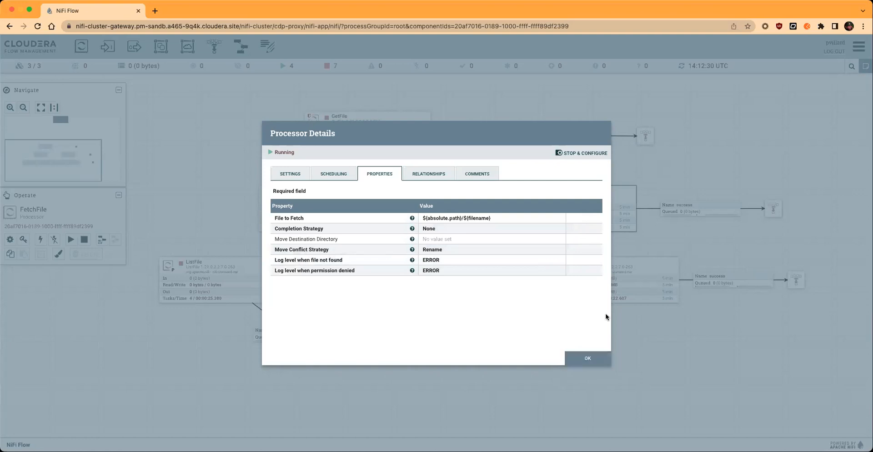
Step: Close the FetchFile details and add an UpdateAttribute processor near the end of the middle row
left_click(591, 358)
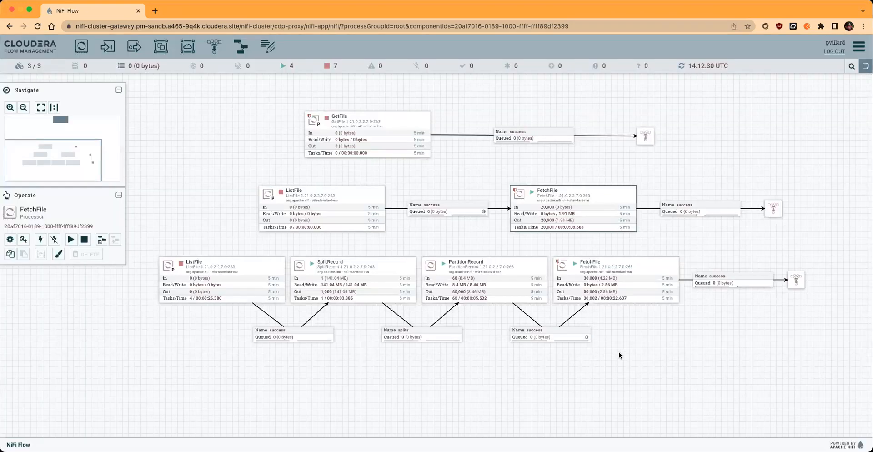
left_click(667, 342)
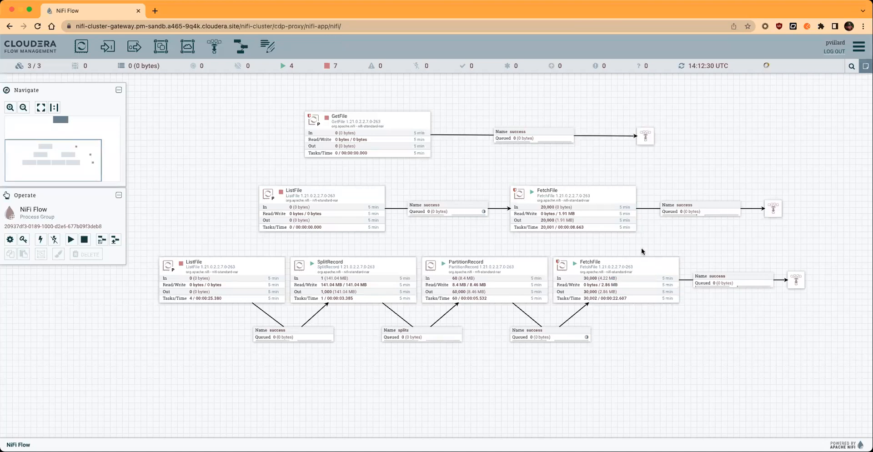
left_click_drag(641, 249, 566, 242)
left_click_drag(81, 46, 721, 147)
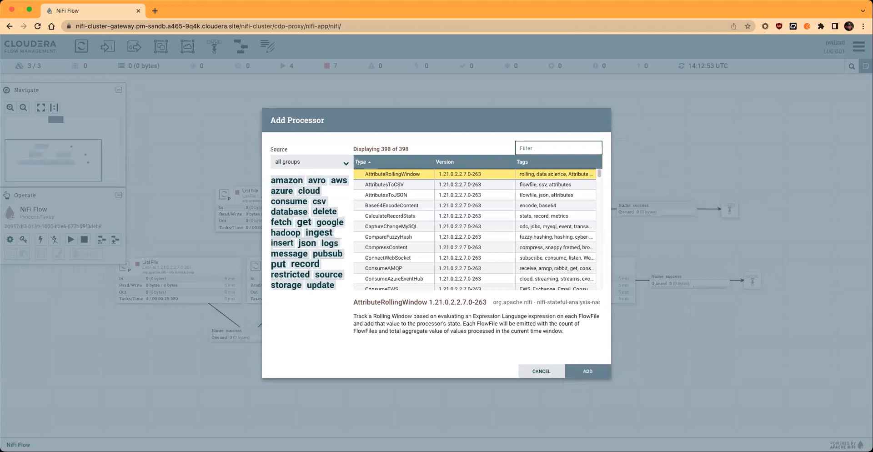
type("updatea")
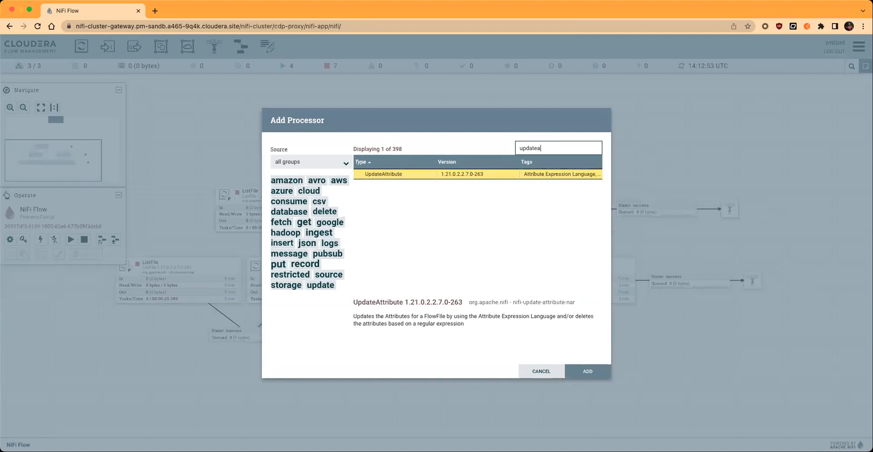
double_click(410, 173)
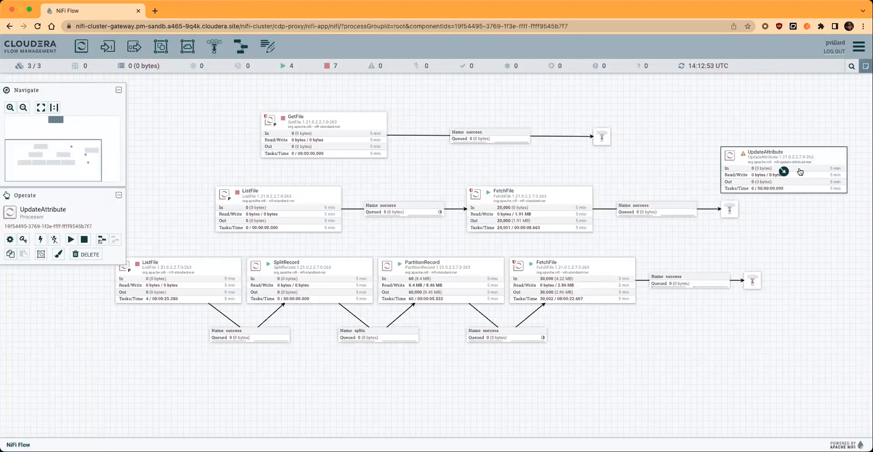
Step: Configure the new UpdateAttribute processor to automatically terminate its success relationship and apply the change
double_click(758, 157)
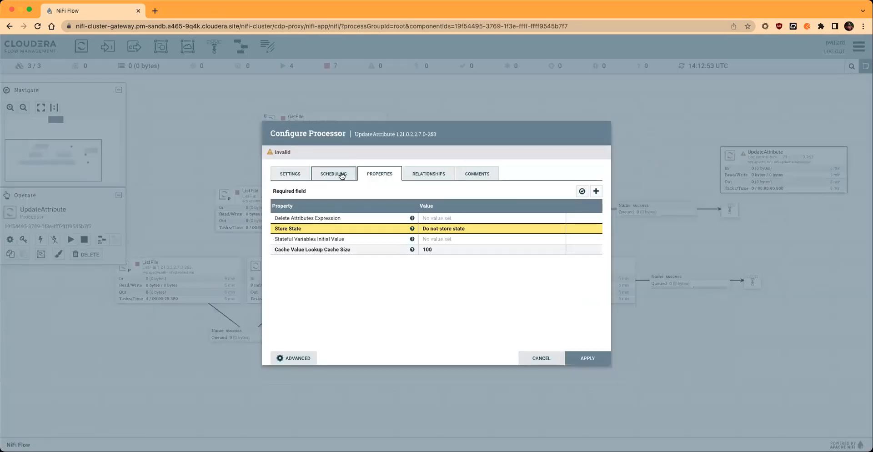
left_click(423, 175)
left_click(289, 205)
left_click(596, 362)
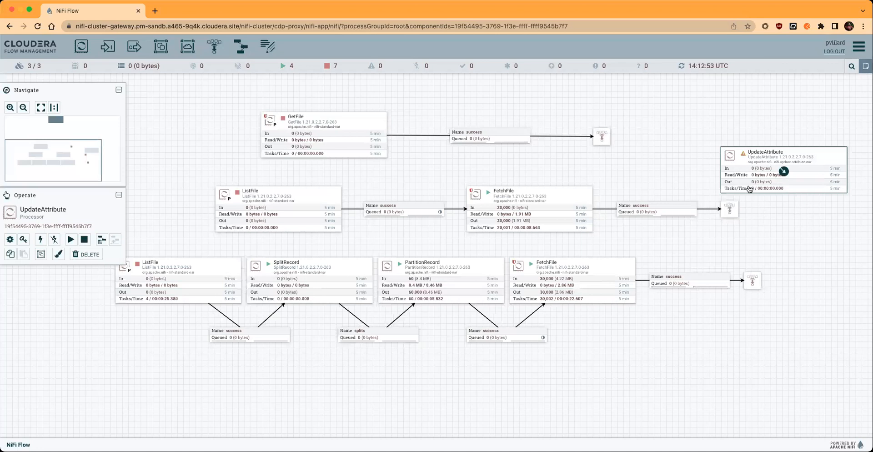
Step: Reroute the middle-row FetchFile's success connection to UpdateAttribute, delete the disconnected funnel and place the processor where it was
left_click_drag(714, 212, 746, 174)
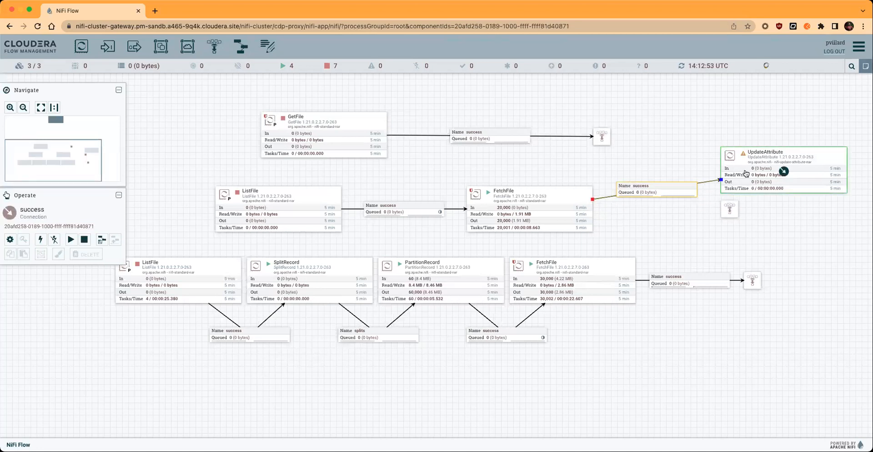
left_click(735, 212)
key("Delete")
left_click_drag(761, 176, 738, 212)
double_click(740, 214)
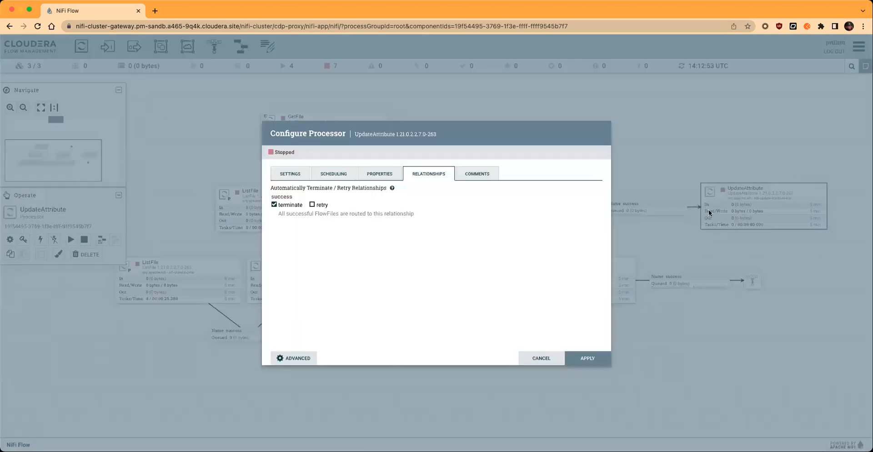
left_click(540, 358)
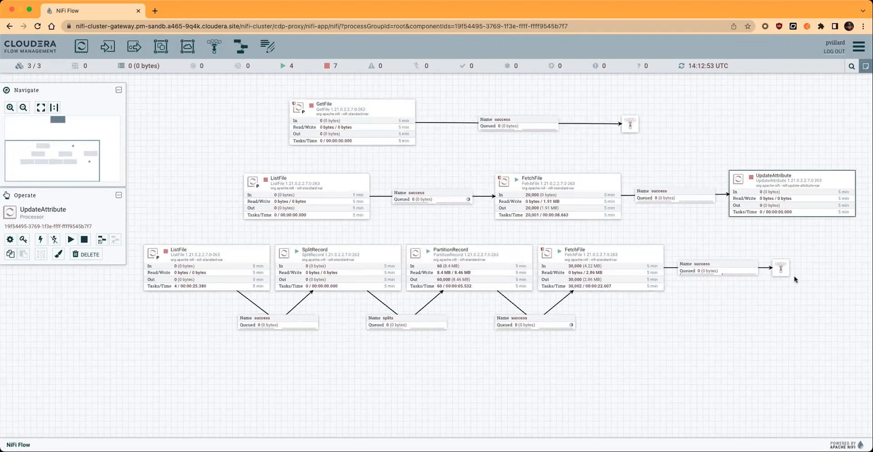
Step: Duplicate the UpdateAttribute processor and stop the bottom-row FetchFile
mouse_move(782, 217)
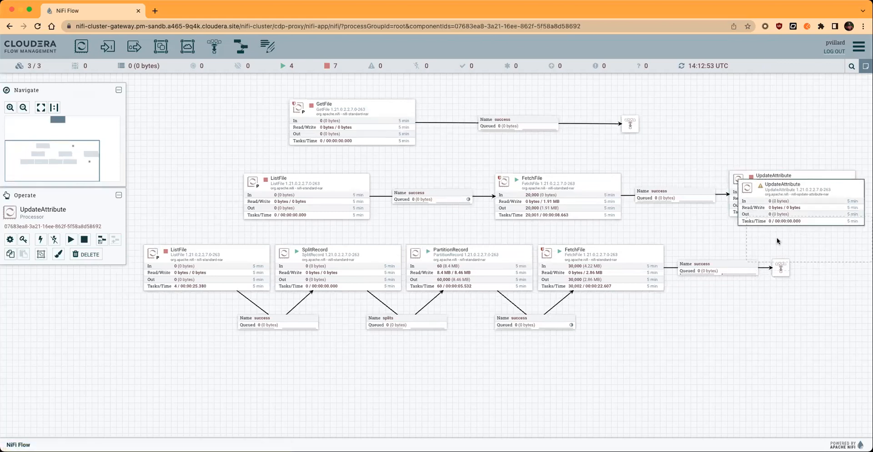
key("super+c")
key("super+v")
right_click(608, 259)
left_click(632, 279)
Step: Reroute the bottom-row FetchFile's success connection to the duplicated UpdateAttribute, delete its old funnel and align the processor with the row
left_click(727, 272)
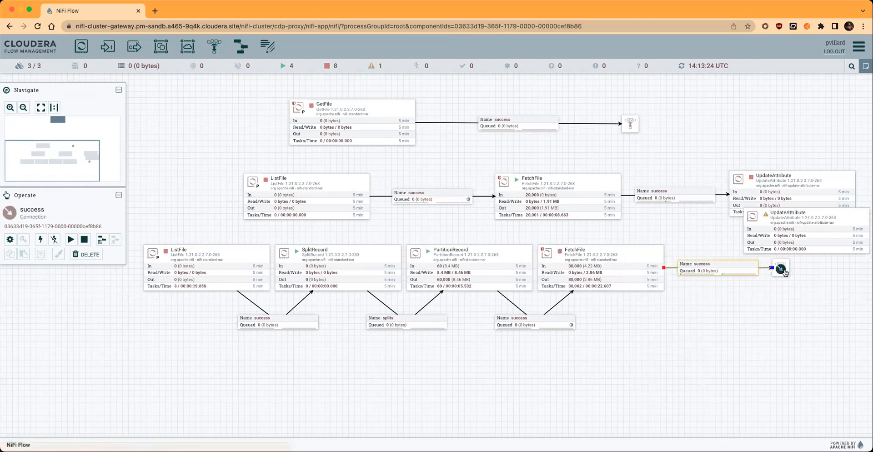
left_click_drag(774, 268, 764, 230)
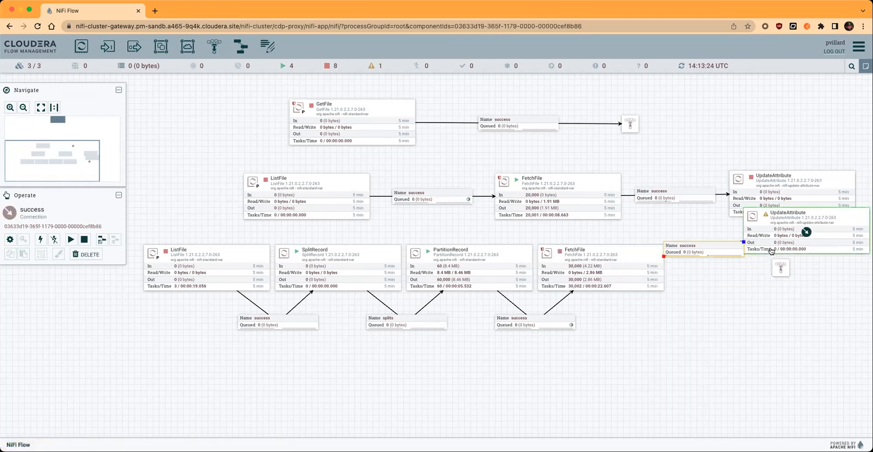
left_click(776, 274)
key("Delete")
left_click(780, 235)
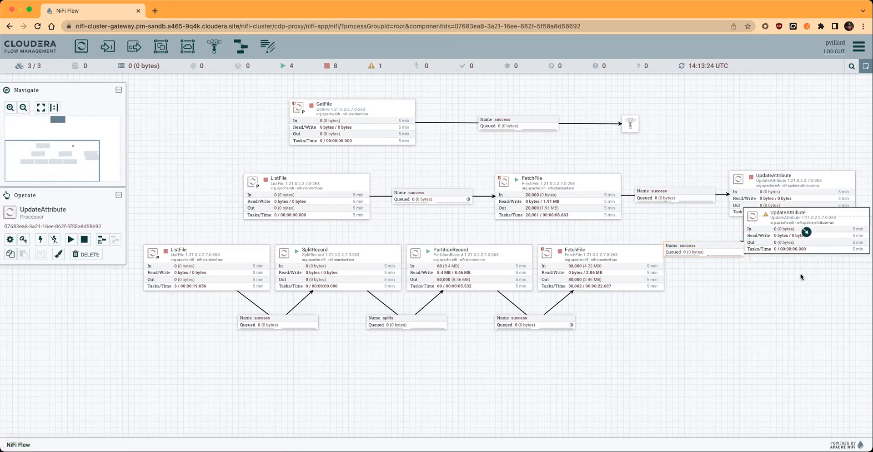
left_click_drag(796, 275, 797, 275)
left_click(754, 314)
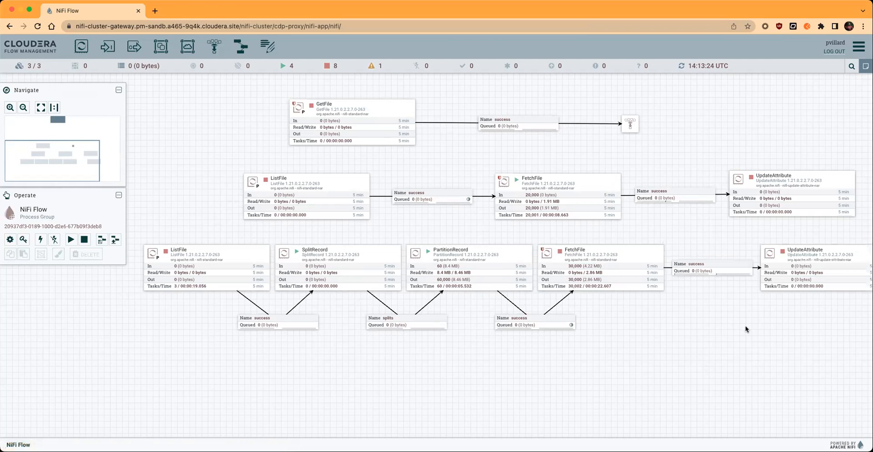
Step: Stop the SplitRecord and PartitionRecord processors in the bottom row
left_click_drag(745, 327, 721, 335)
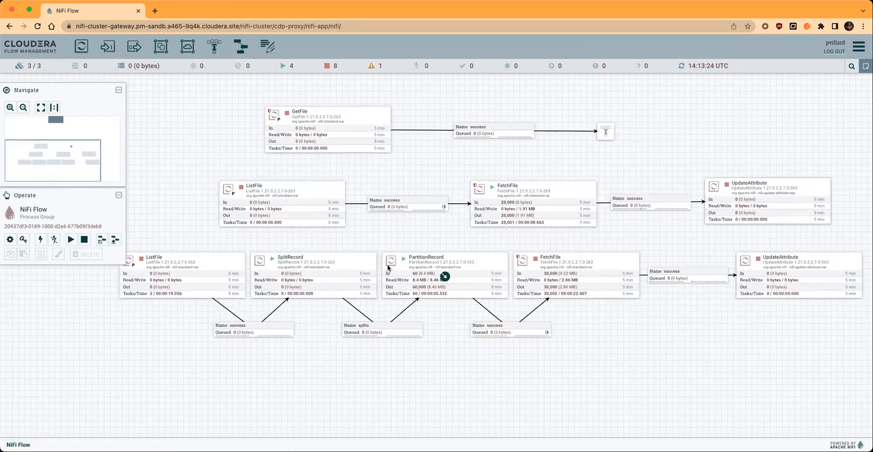
right_click(358, 273)
left_click(389, 292)
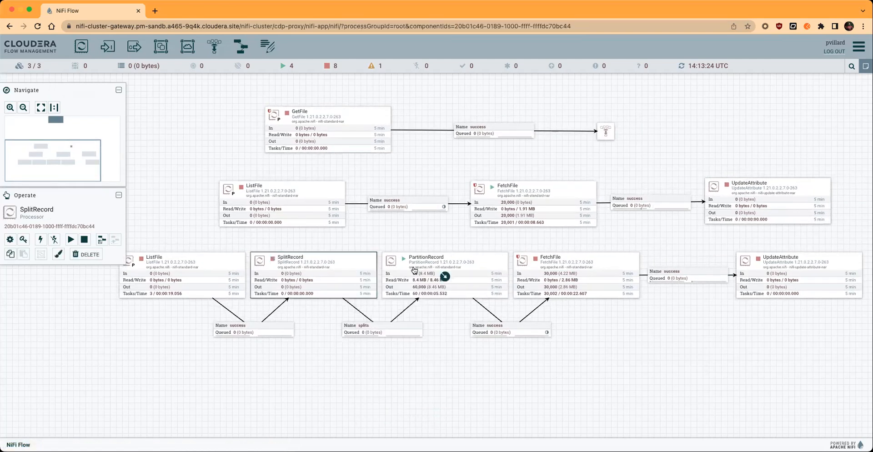
right_click(382, 264)
left_click(428, 287)
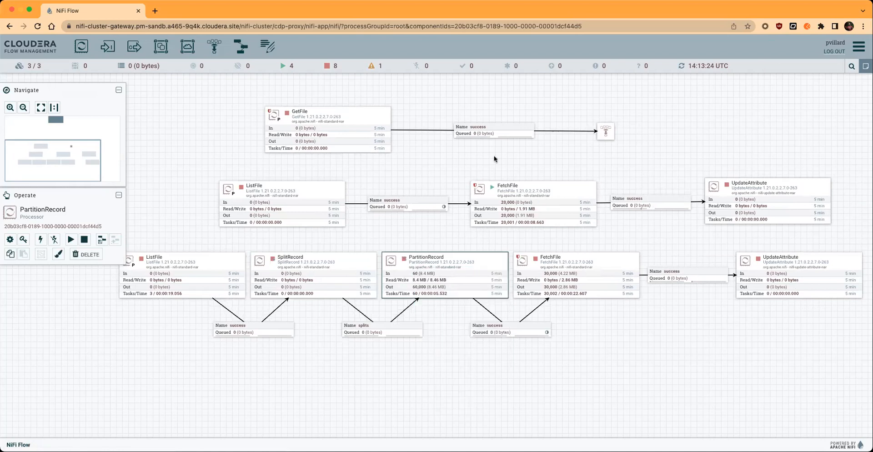
Step: Stop the middle-row FetchFile and refresh the canvas
left_click_drag(494, 157, 431, 165)
right_click(483, 182)
left_click(503, 197)
right_click(505, 159)
left_click(517, 166)
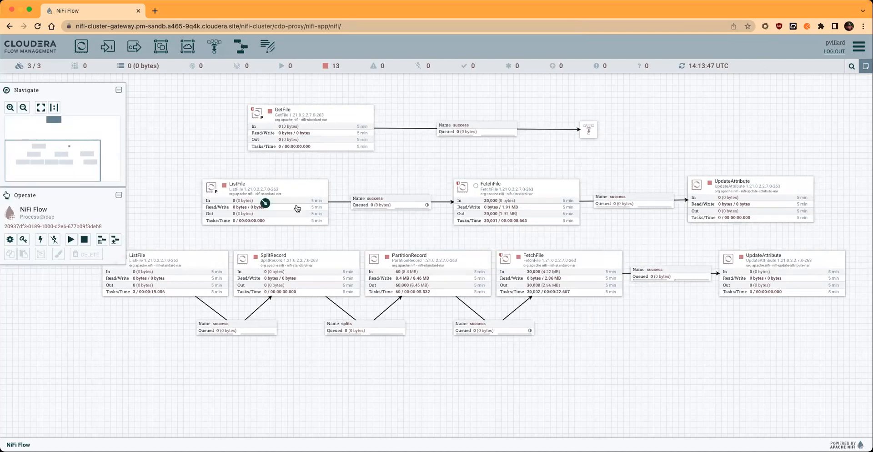
Step: Clear the stored component state of the middle-row ListFile and close the state view
left_click(297, 208)
right_click(297, 208)
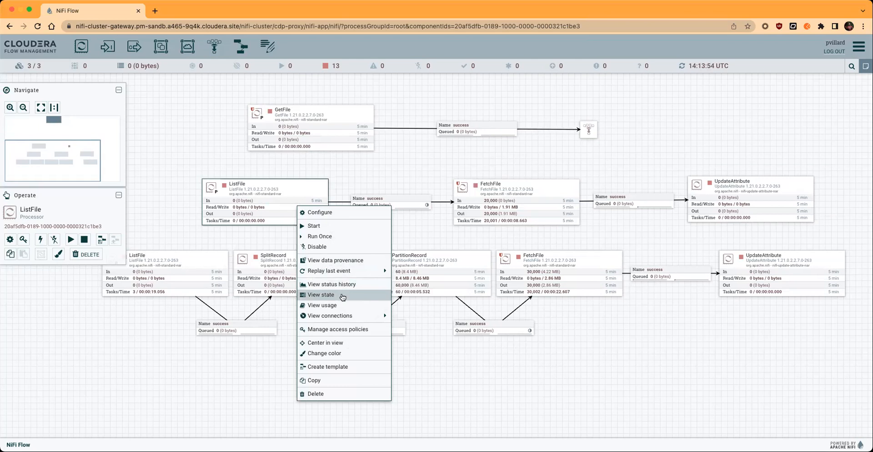
left_click(342, 295)
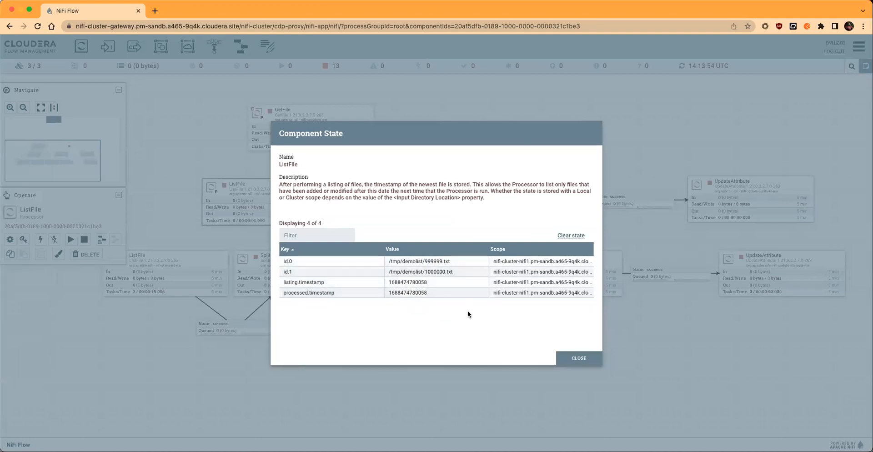
left_click(580, 237)
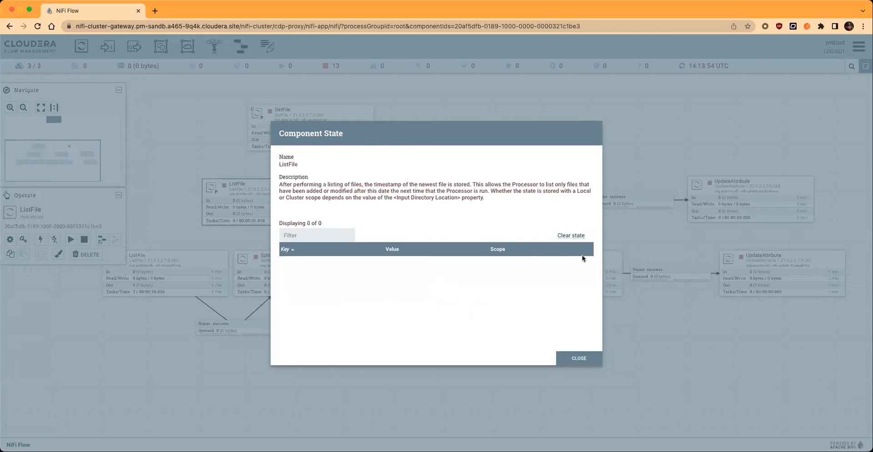
left_click(578, 359)
Step: Clear the stored component state of the bottom-row ListFile, close the state view and deselect the processor
left_click_drag(366, 185, 402, 188)
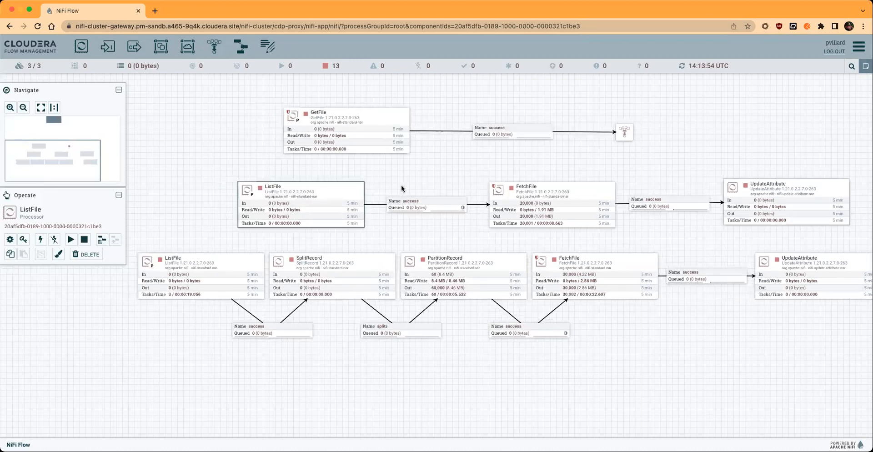
left_click(198, 276)
right_click(248, 275)
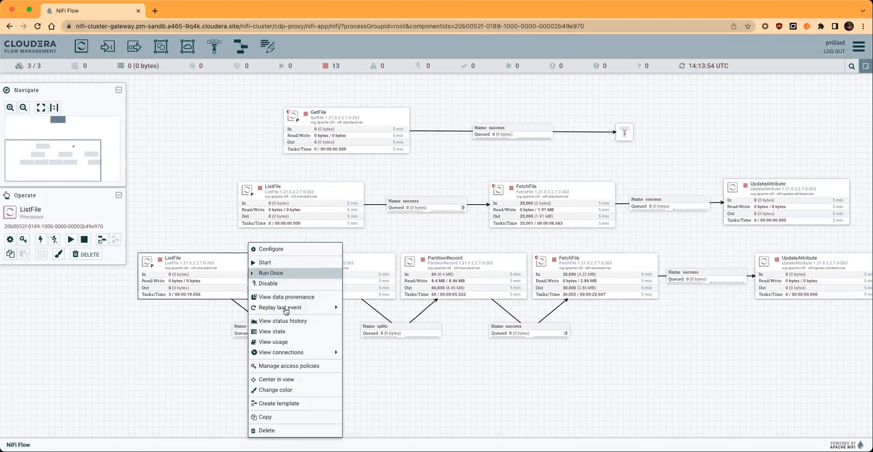
left_click(284, 332)
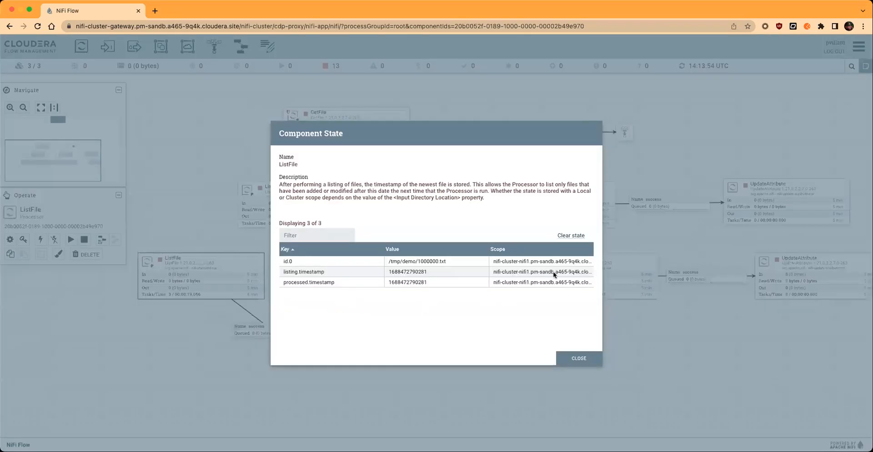
left_click(571, 236)
left_click(579, 358)
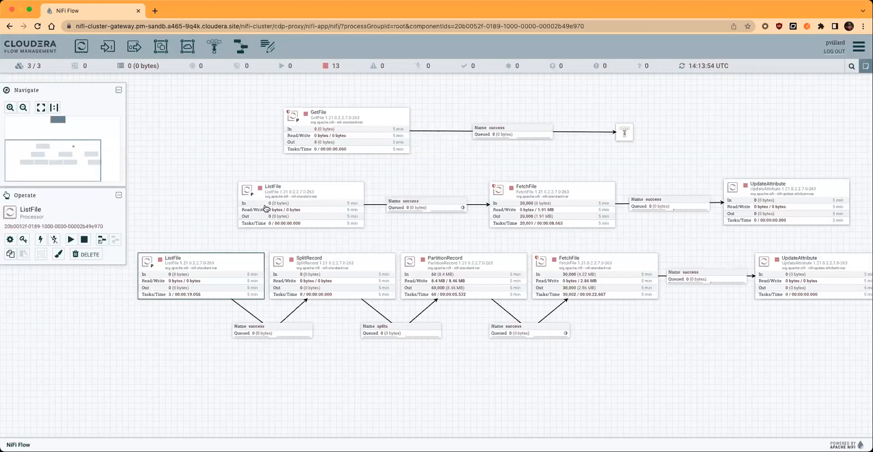
left_click(217, 197)
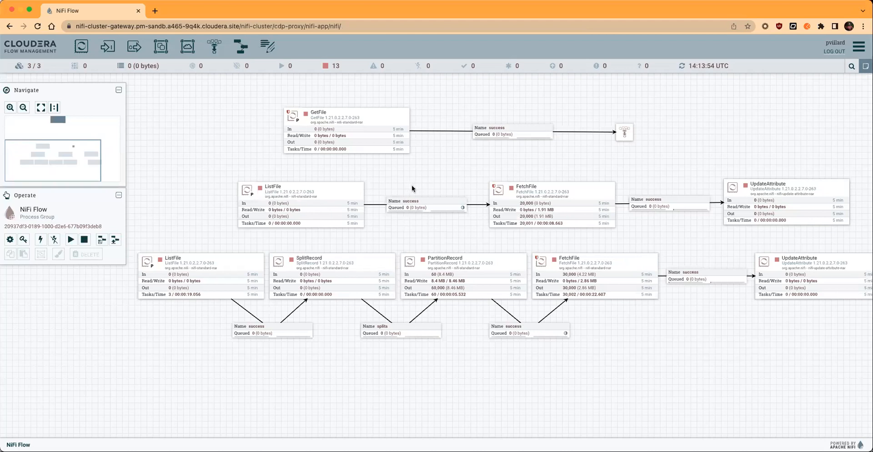
Step: Start the middle-row FetchFile and its downstream UpdateAttribute processor
left_click_drag(442, 182, 425, 169)
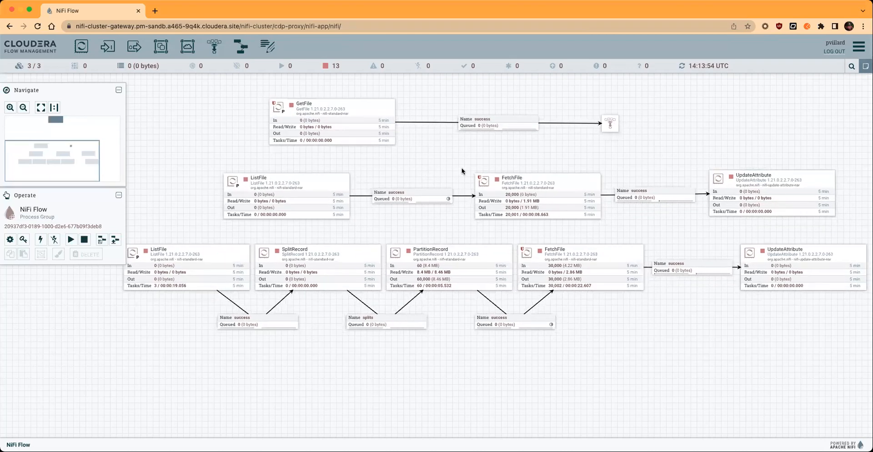
right_click(532, 192)
left_click(548, 200)
right_click(728, 191)
left_click(739, 204)
left_click(589, 168)
Step: Start the middle-row ListFile and refresh the canvas
left_click_drag(339, 162, 333, 144)
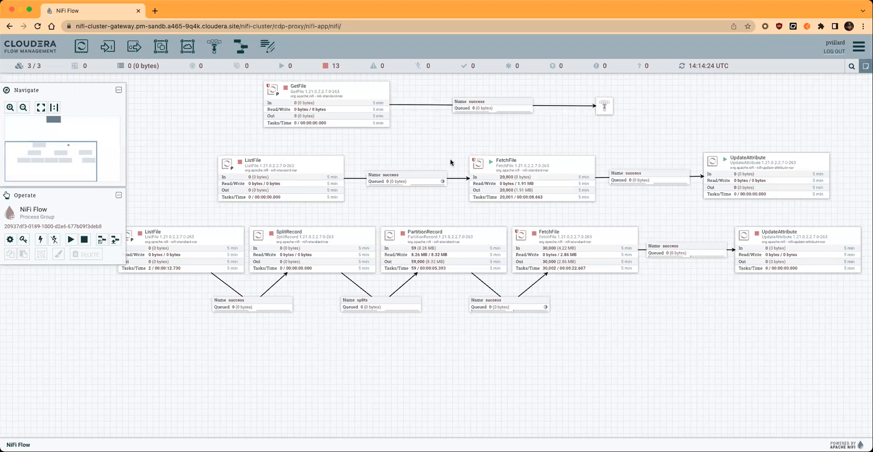
left_click_drag(407, 151, 429, 149)
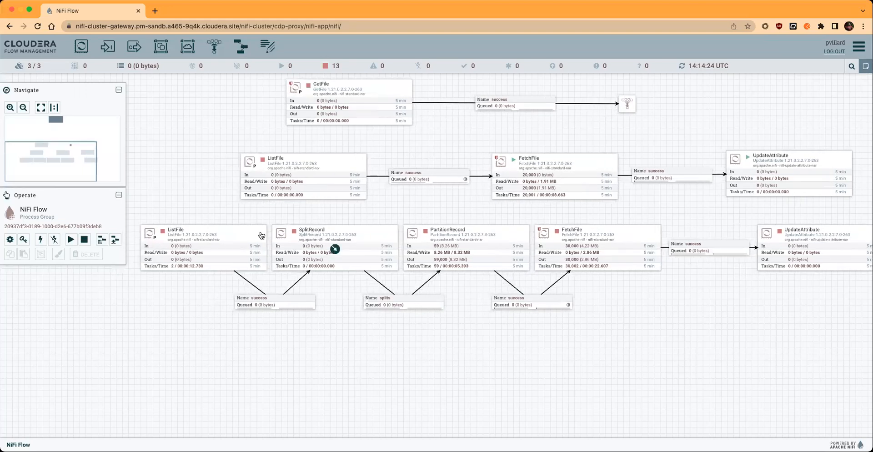
right_click(351, 166)
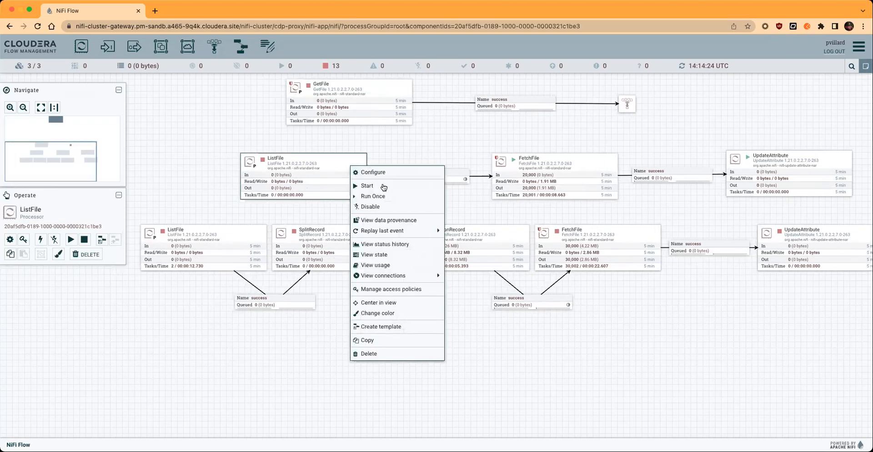
left_click(387, 185)
right_click(397, 151)
left_click(416, 154)
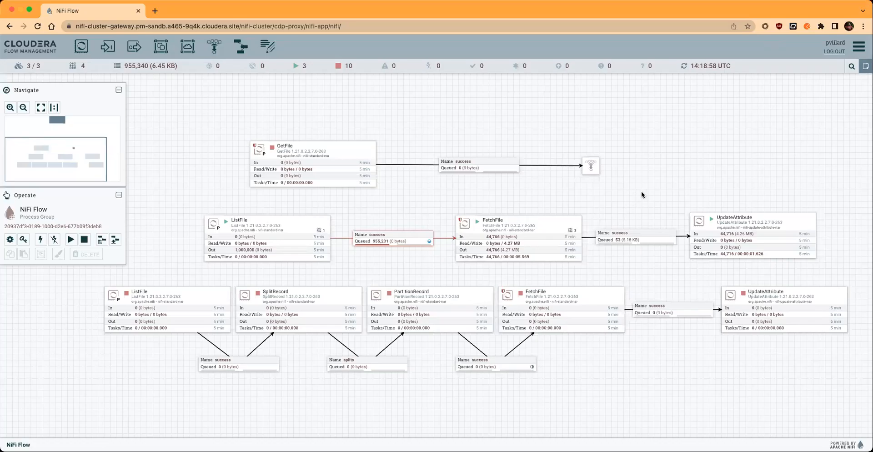
Step: Refresh the canvas repeatedly to monitor the middle row's queued FlowFiles and the throughput of FetchFile and UpdateAttribute
right_click(642, 194)
left_click(649, 197)
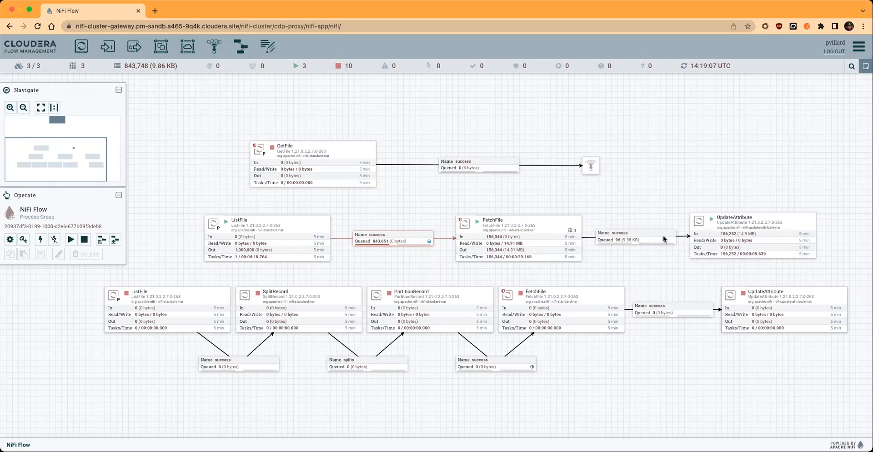
right_click(637, 185)
left_click(656, 191)
right_click(648, 192)
left_click(660, 201)
right_click(639, 182)
left_click(650, 186)
right_click(651, 192)
left_click(665, 196)
right_click(665, 194)
left_click(668, 197)
right_click(661, 198)
left_click(672, 202)
right_click(642, 204)
left_click(661, 210)
right_click(633, 189)
left_click(643, 195)
right_click(642, 190)
left_click(651, 192)
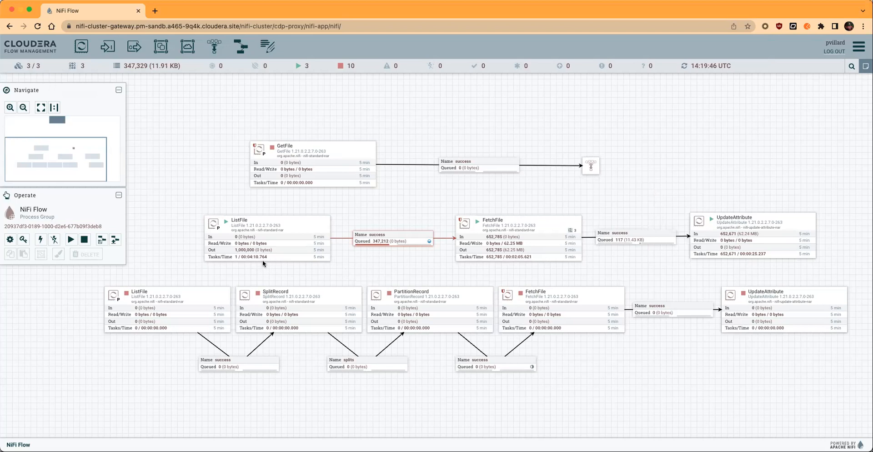
right_click(675, 175)
left_click(685, 179)
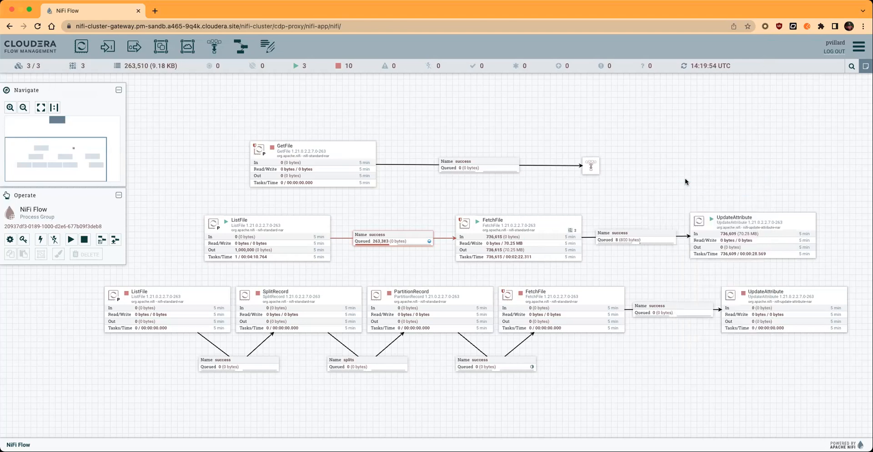
Step: Keep refreshing the canvas to follow the draining of the queue between the middle-row ListFile and FetchFile until all files are processed
right_click(675, 179)
left_click(681, 179)
right_click(681, 179)
left_click(687, 180)
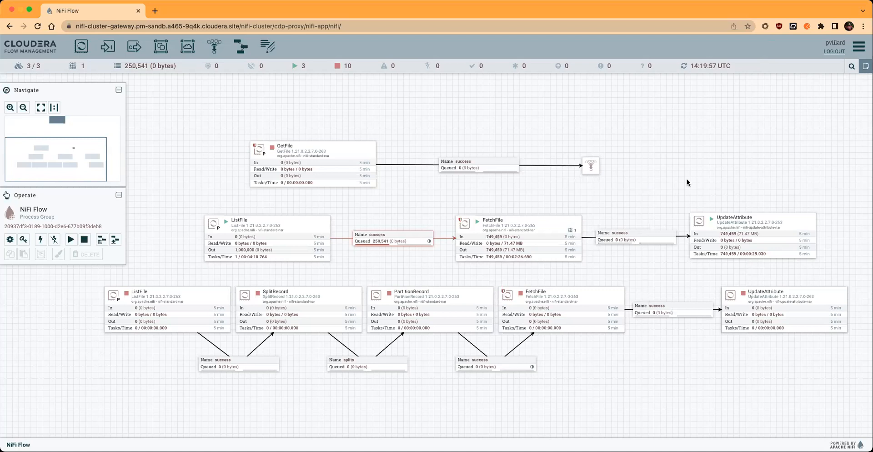
right_click(680, 172)
left_click(693, 181)
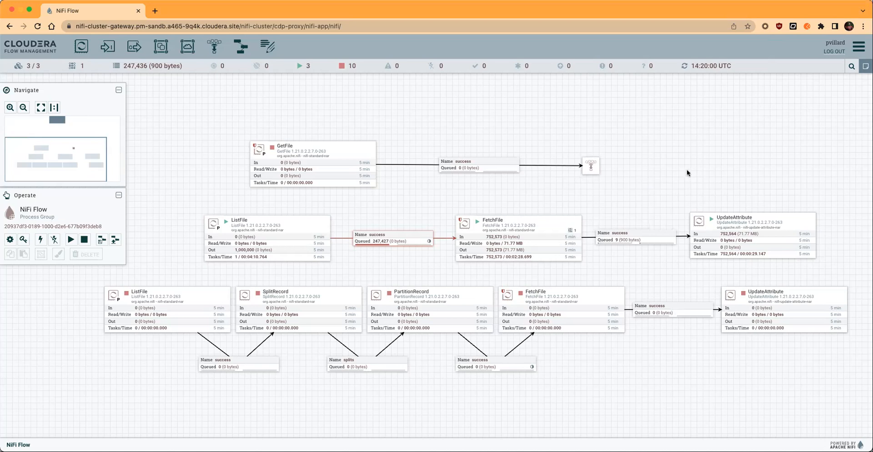
right_click(687, 168)
left_click(697, 175)
right_click(695, 170)
left_click(702, 177)
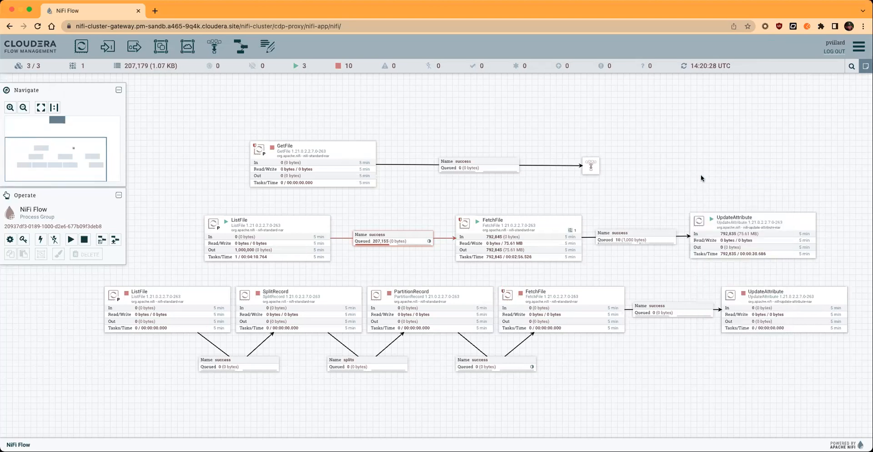
right_click(666, 167)
left_click(672, 174)
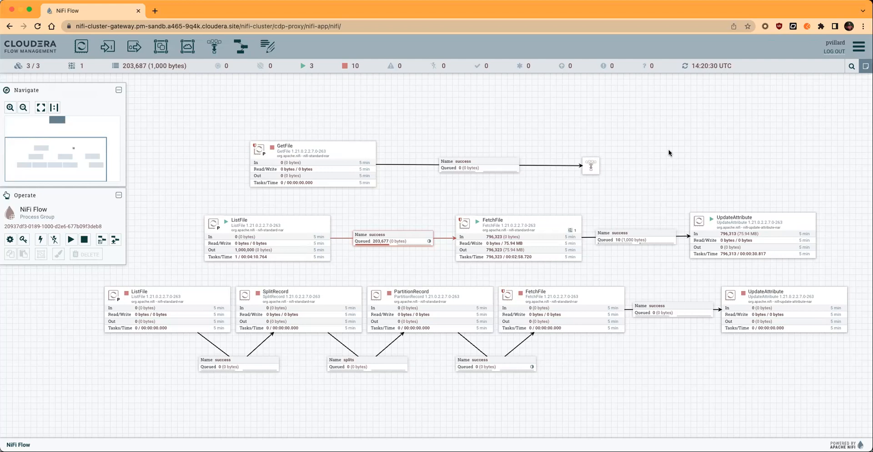
right_click(670, 163)
left_click(688, 170)
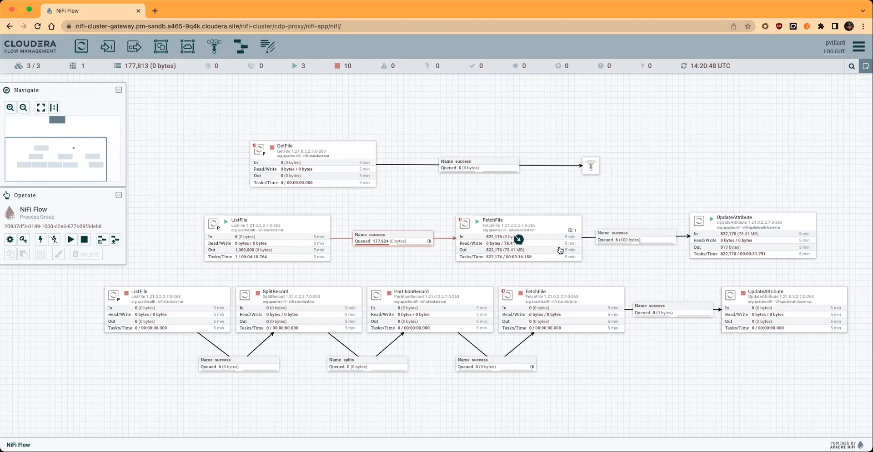
right_click(682, 147)
left_click(698, 150)
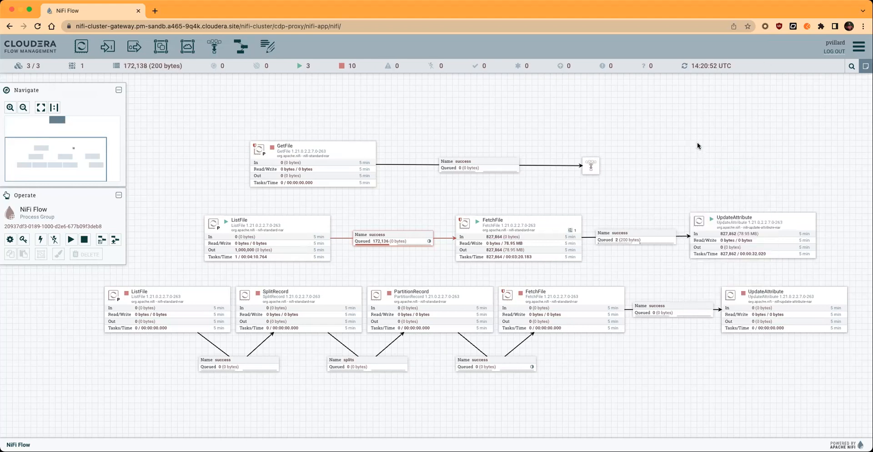
right_click(650, 144)
left_click(662, 147)
right_click(662, 144)
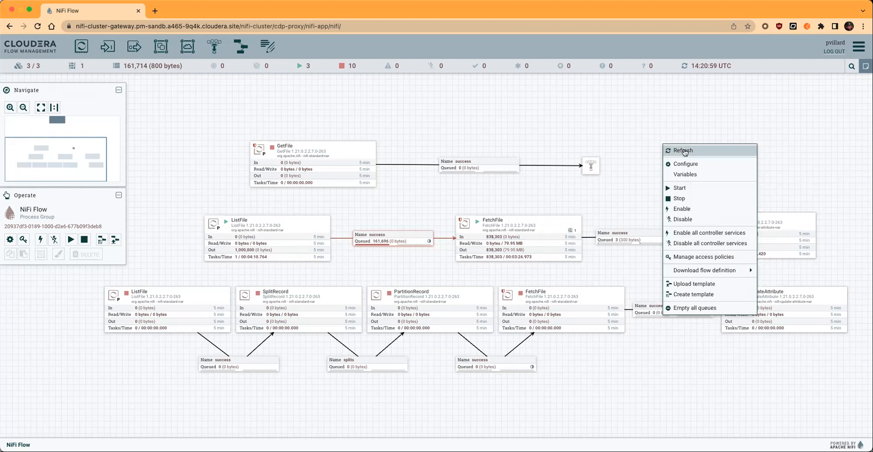
left_click(684, 151)
right_click(644, 159)
left_click(652, 165)
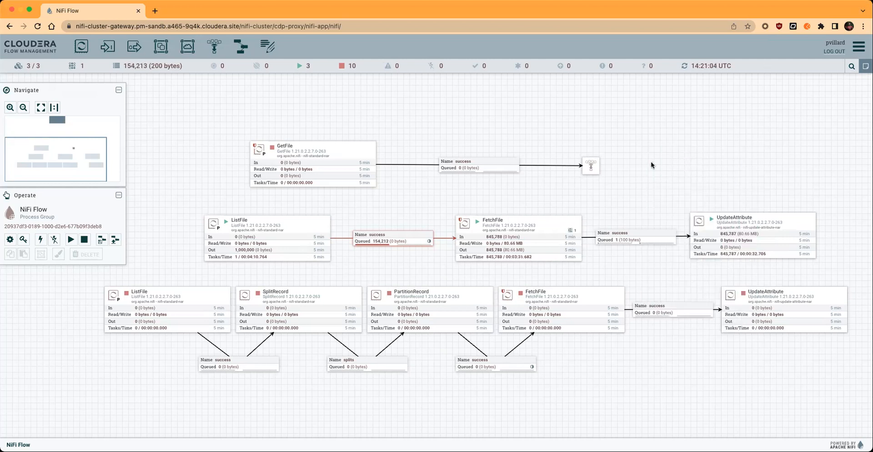
right_click(651, 165)
left_click(660, 164)
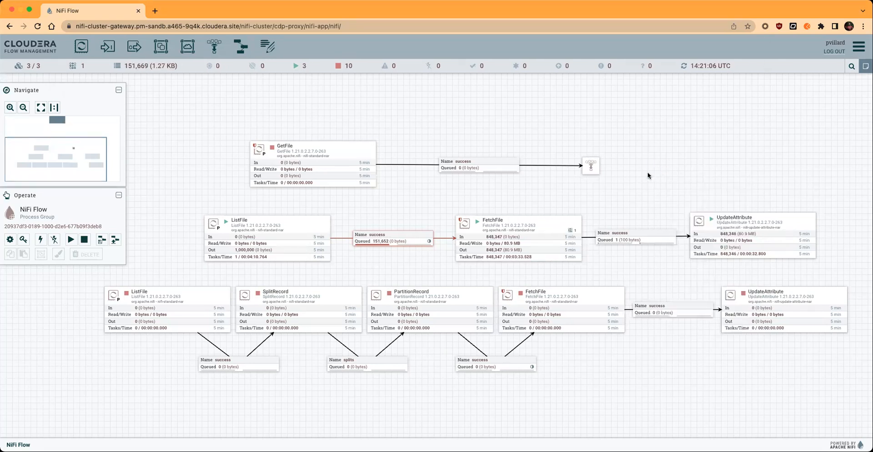
right_click(654, 164)
left_click(654, 174)
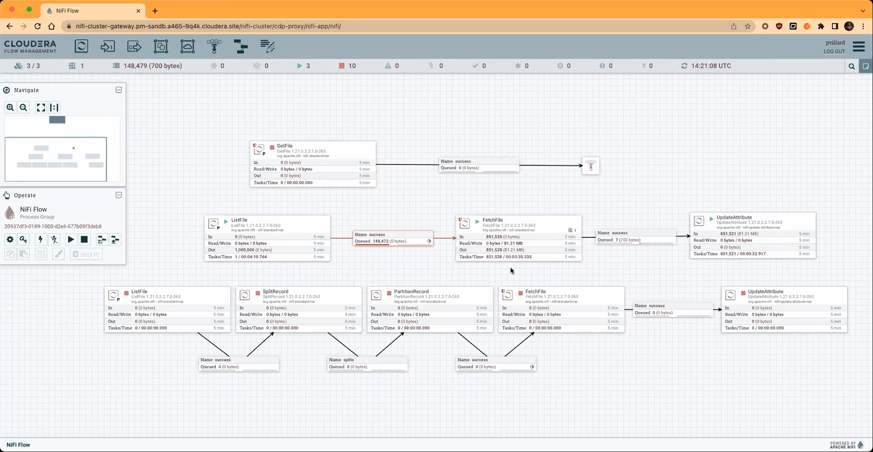
right_click(658, 171)
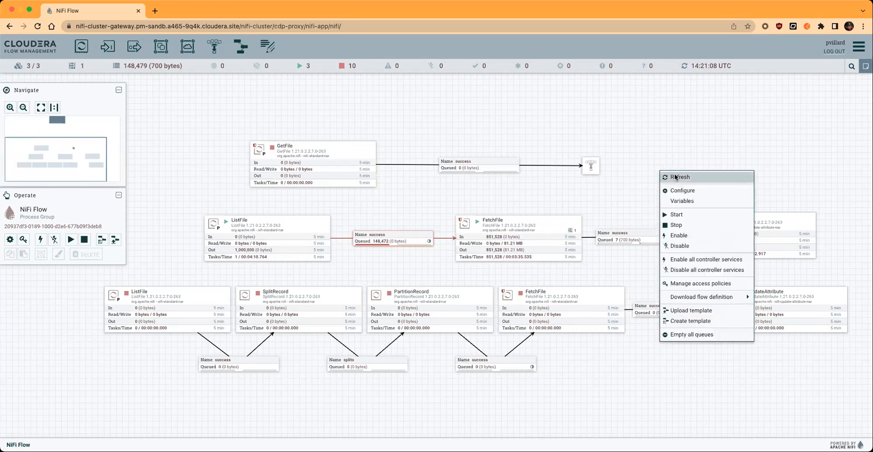
right_click(632, 163)
left_click(642, 169)
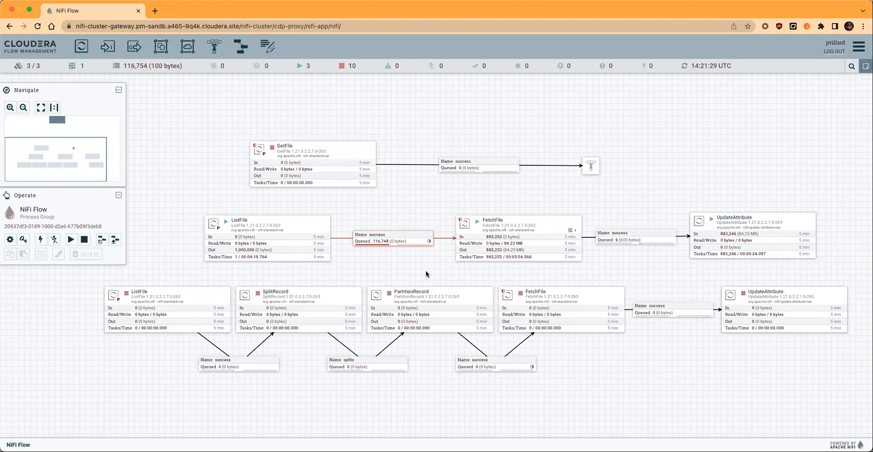
right_click(664, 145)
left_click(672, 154)
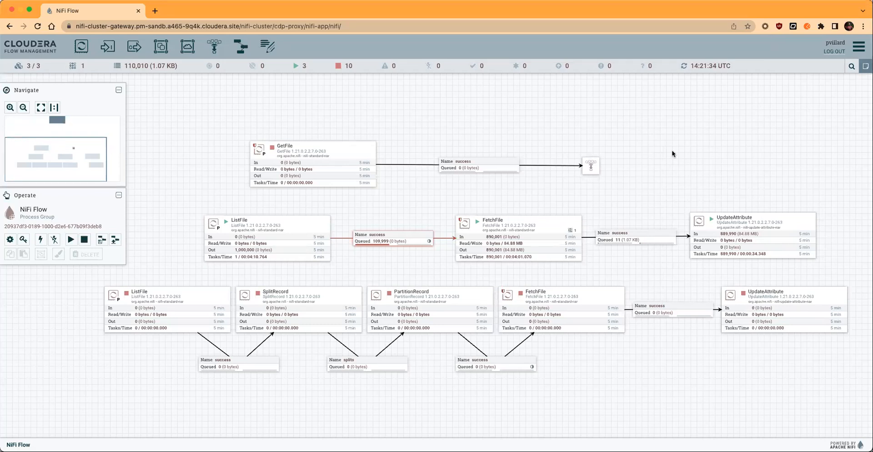
right_click(672, 153)
left_click(678, 155)
right_click(660, 152)
left_click(663, 157)
right_click(662, 158)
left_click(666, 162)
right_click(656, 149)
left_click(660, 154)
right_click(653, 137)
left_click(659, 143)
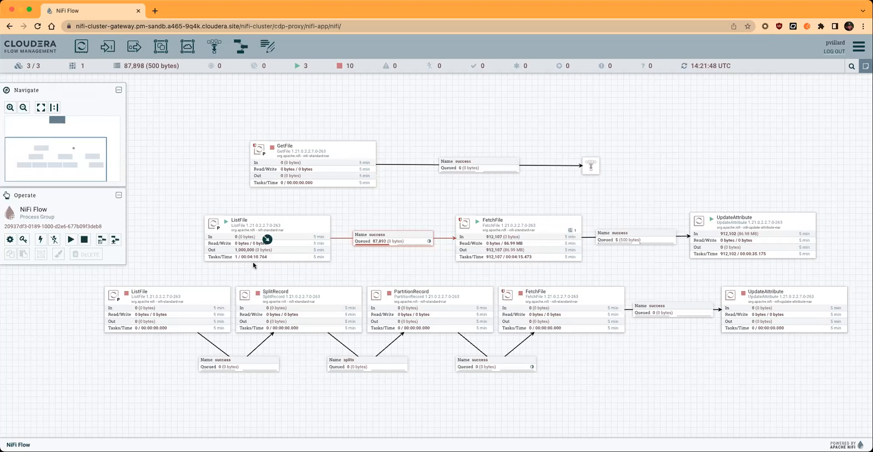
right_click(670, 142)
left_click(688, 145)
right_click(675, 149)
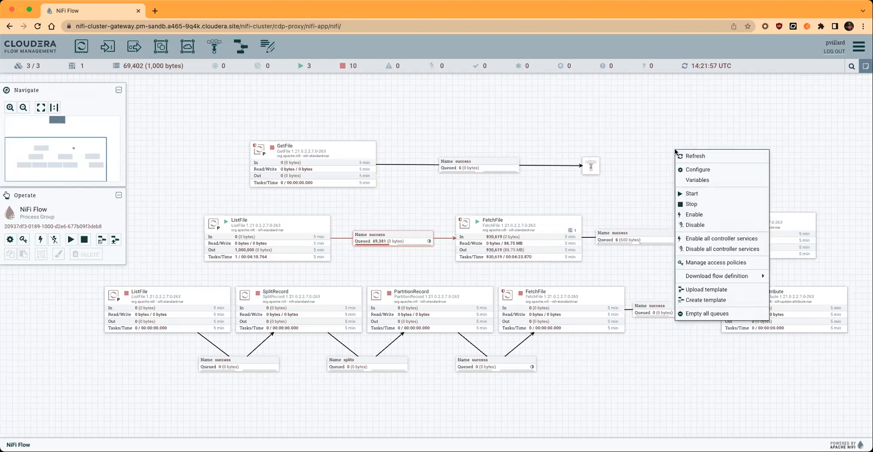
left_click(687, 154)
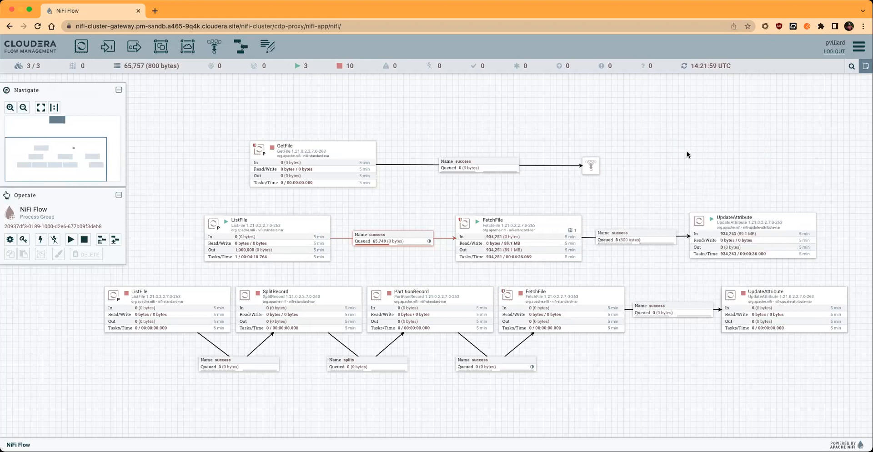
right_click(658, 154)
left_click(672, 160)
right_click(659, 136)
left_click(664, 137)
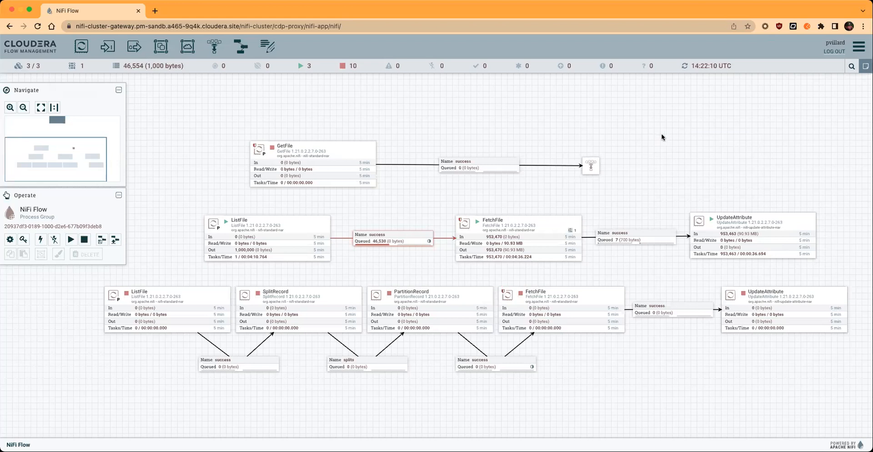
right_click(664, 135)
left_click(664, 137)
right_click(663, 135)
left_click(665, 140)
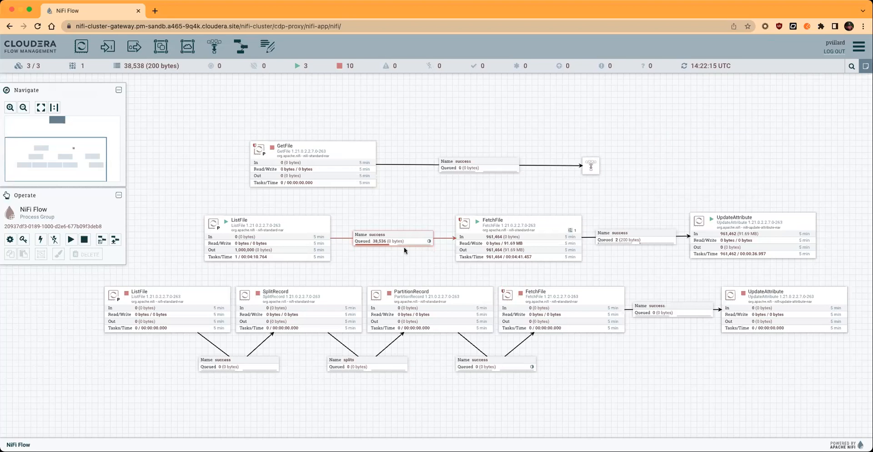
right_click(610, 122)
left_click(614, 127)
right_click(627, 122)
left_click(637, 125)
right_click(638, 125)
left_click(645, 128)
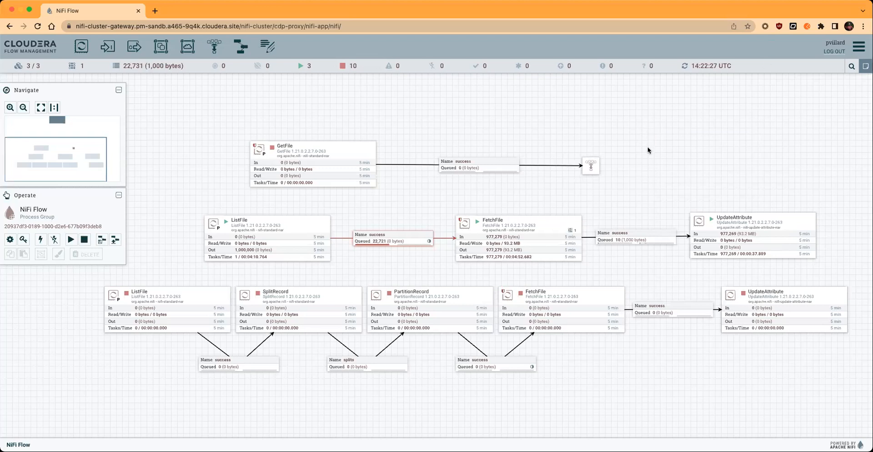
right_click(604, 107)
left_click(622, 114)
right_click(622, 113)
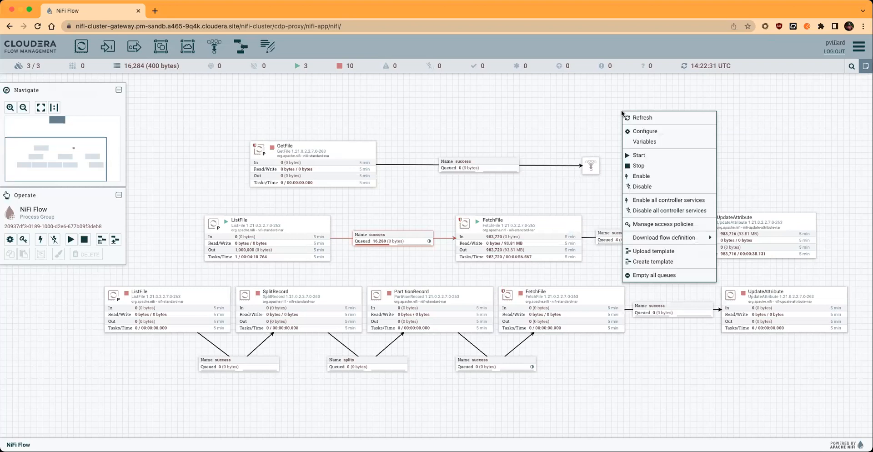
left_click(634, 116)
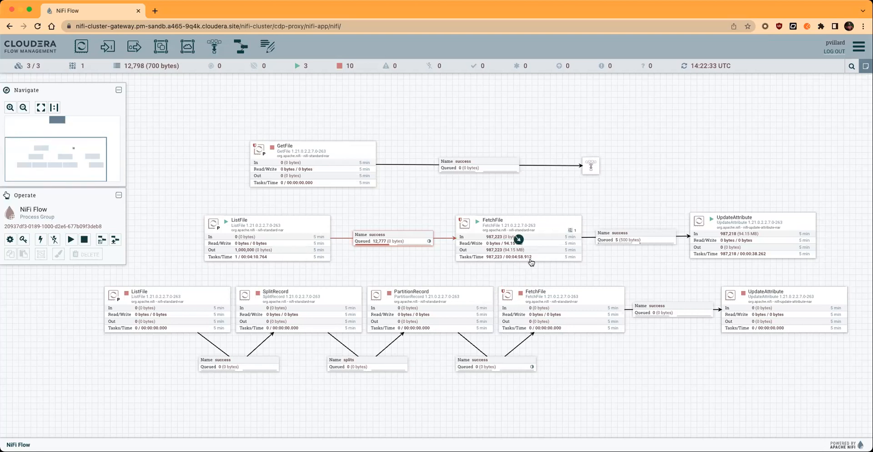
right_click(608, 114)
left_click(624, 118)
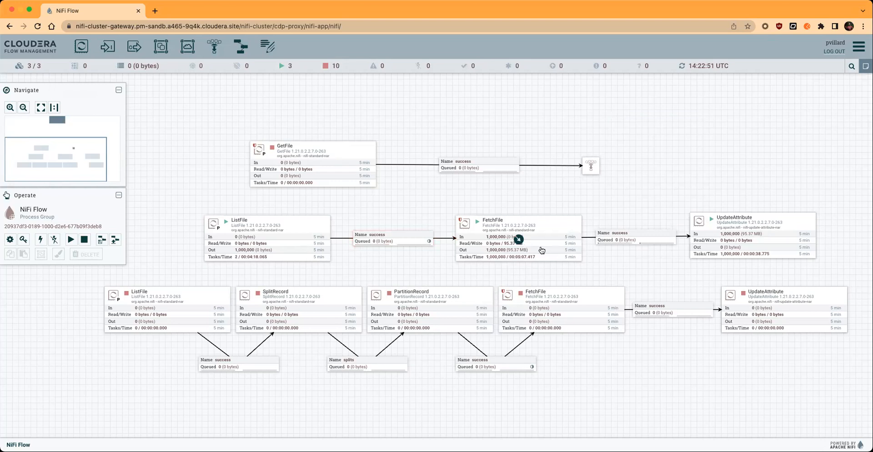
Step: Examine the middle-row FetchFile's status history for FlowFiles In (5 mins), narrowed to the latest run, with its node legend; close the history
right_click(541, 230)
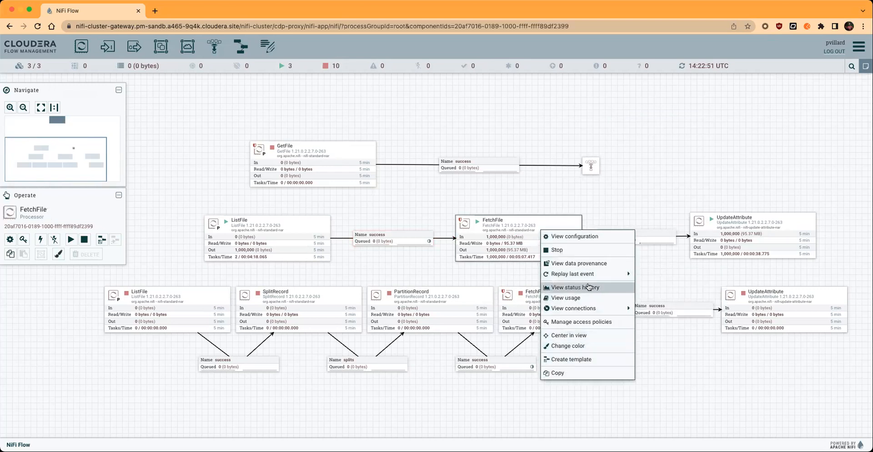
left_click(589, 288)
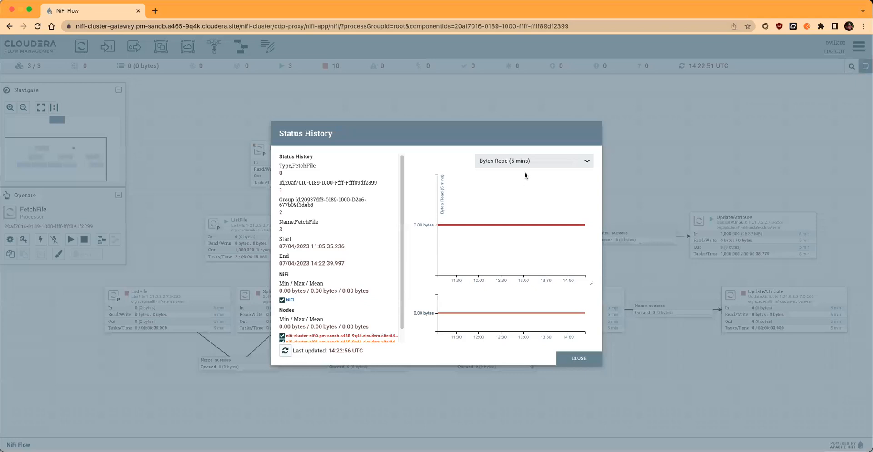
left_click(534, 165)
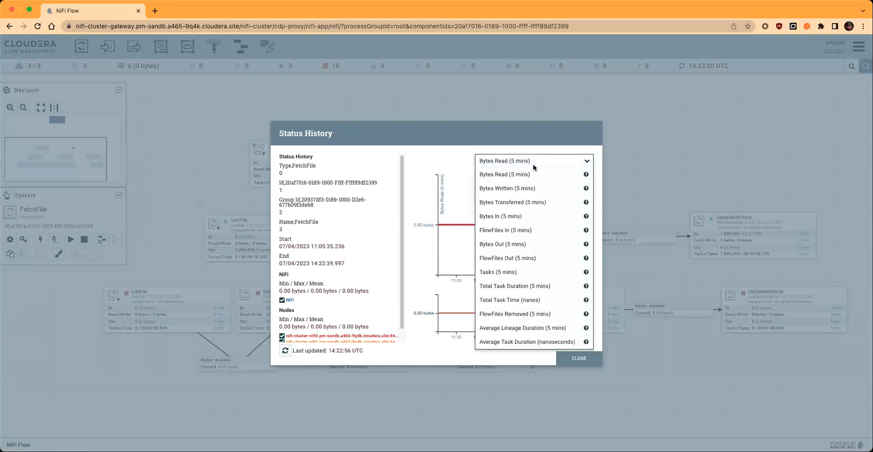
left_click(529, 230)
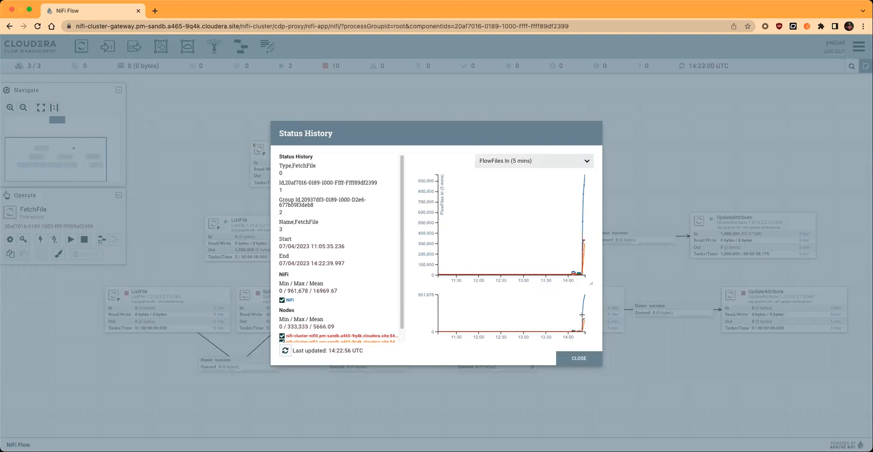
left_click_drag(580, 314, 585, 332)
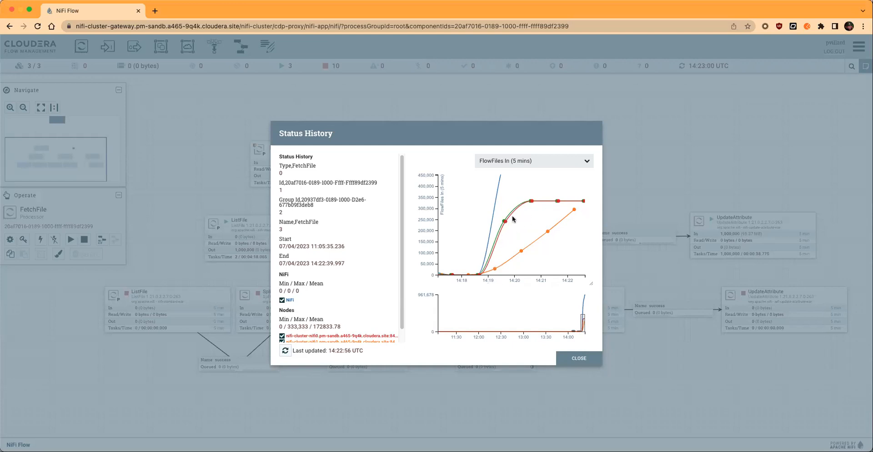
scroll(367, 263, "down", 1)
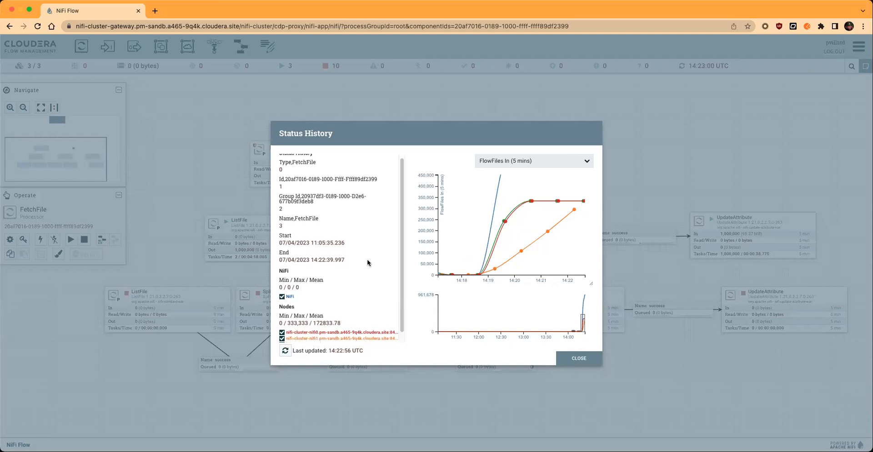
scroll(368, 263, "down", 1)
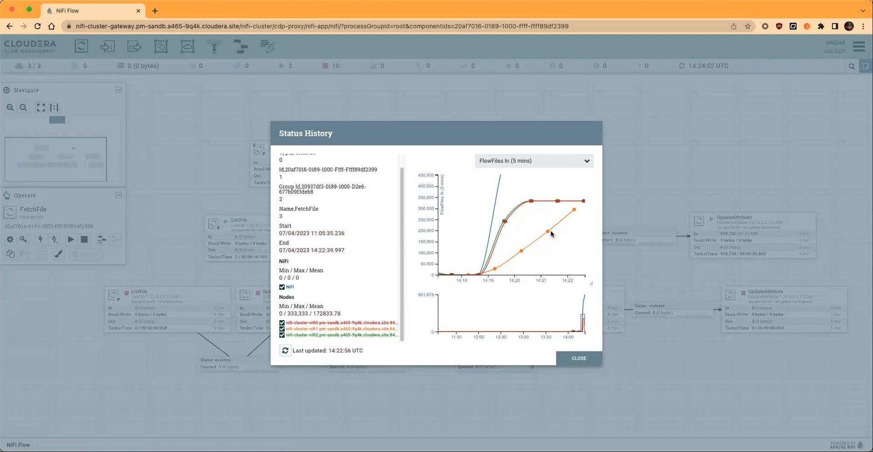
left_click(579, 358)
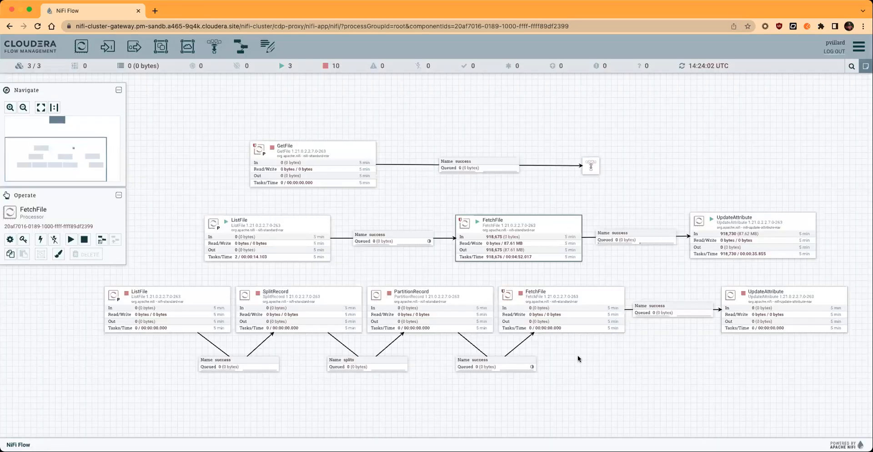
Step: Refresh the canvas and reopen FetchFile's status history to compare FlowFiles In (5 mins) per node over the whole recent run, then close it
right_click(591, 179)
left_click(605, 185)
right_click(566, 233)
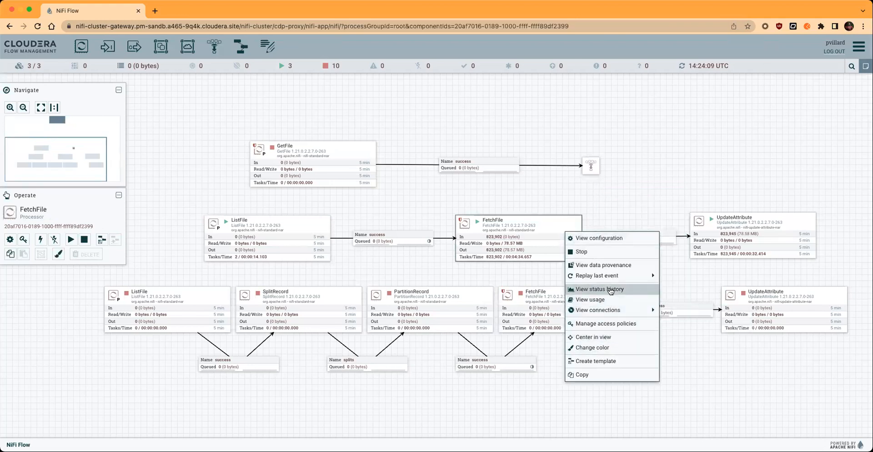
left_click(610, 288)
left_click(586, 162)
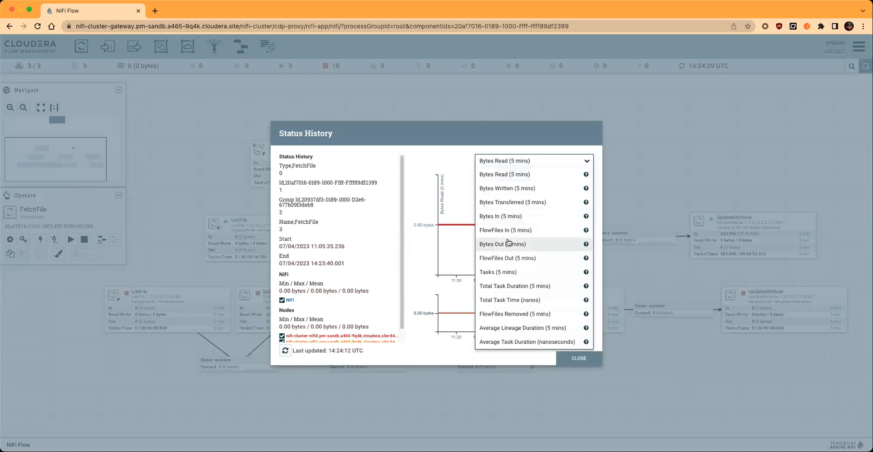
left_click(520, 232)
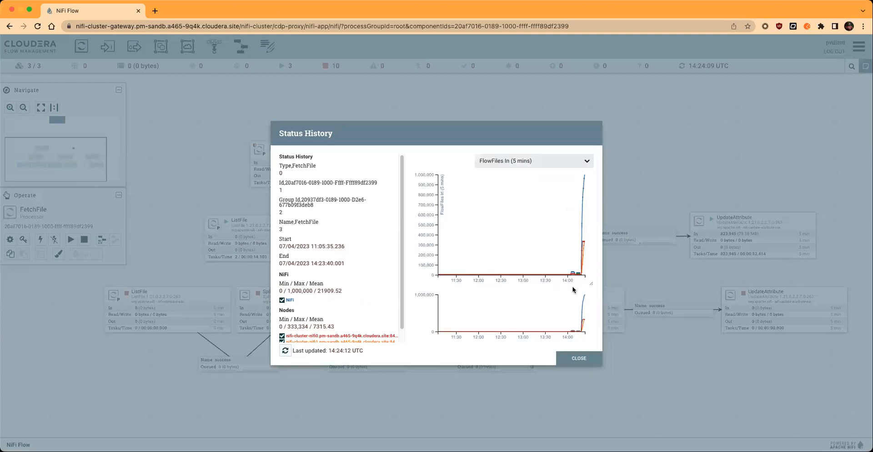
left_click_drag(579, 300, 585, 318)
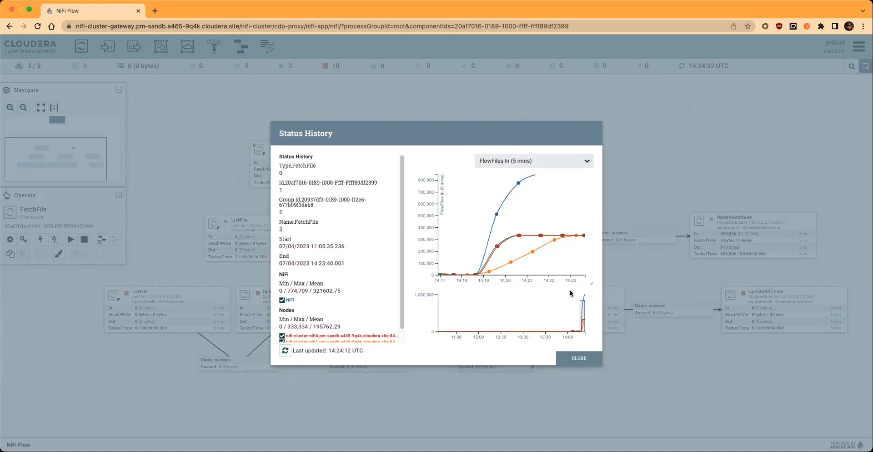
left_click(591, 359)
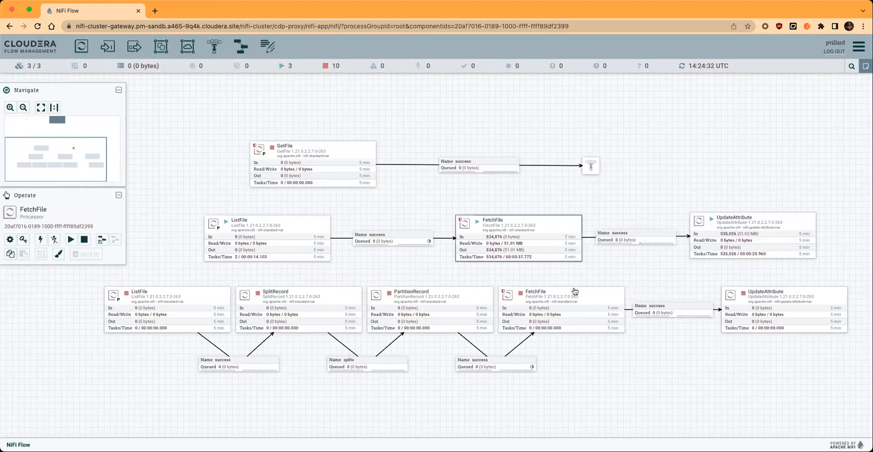
Step: Start the bottom row's ListFile, SplitRecord, PartitionRecord and FetchFile processors
left_click_drag(597, 215, 624, 172)
left_click(177, 277)
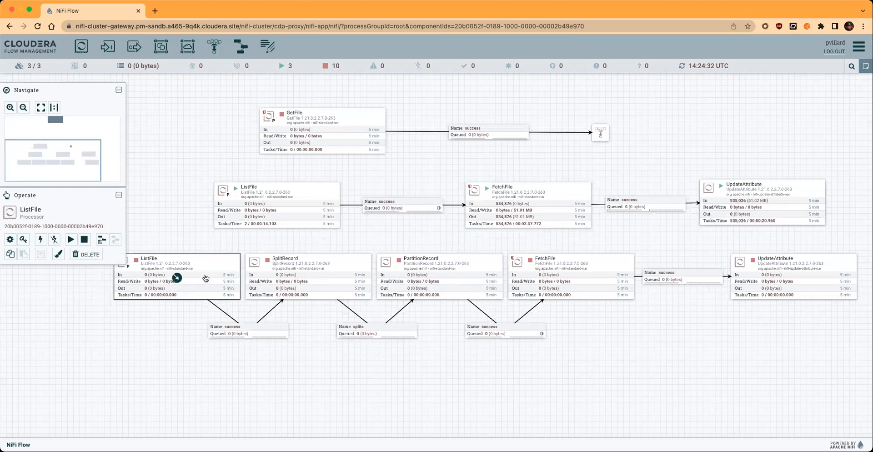
right_click(215, 271)
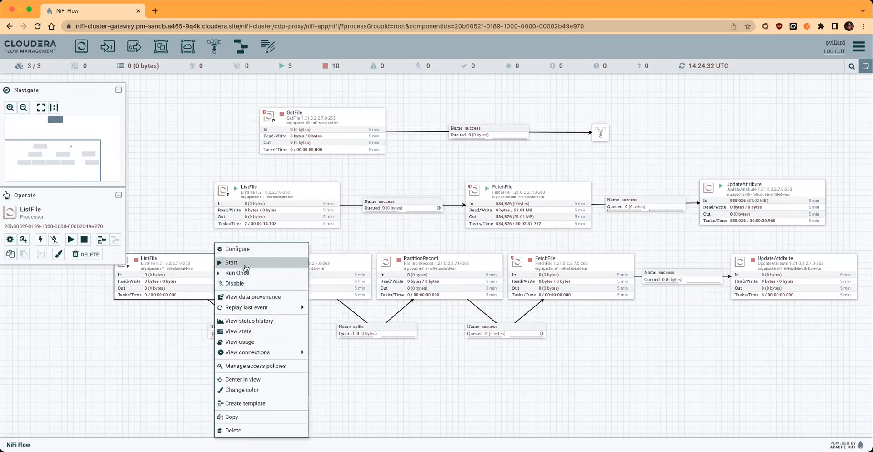
right_click(317, 276)
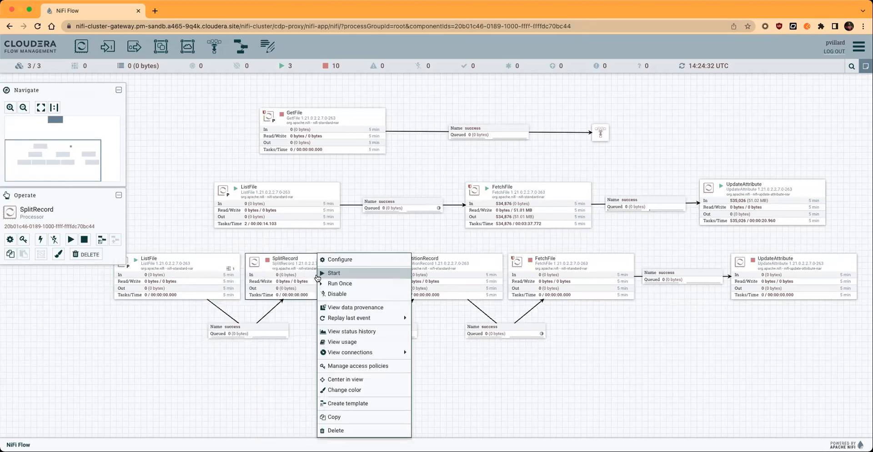
right_click(456, 276)
left_click(473, 273)
right_click(558, 273)
left_click(563, 273)
left_click(625, 231)
left_click_drag(625, 231, 603, 245)
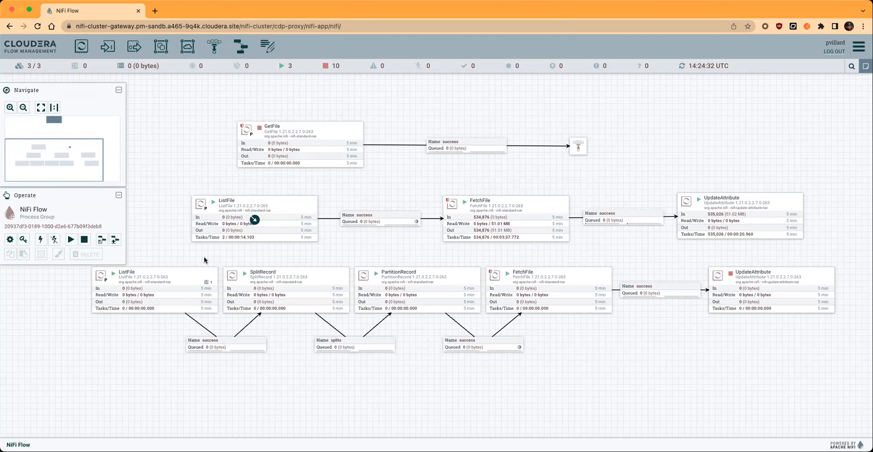
Step: Refresh the canvas to follow the bottom-row ListFile's record listing into SplitRecord and the downstream queues
right_click(172, 255)
left_click(190, 259)
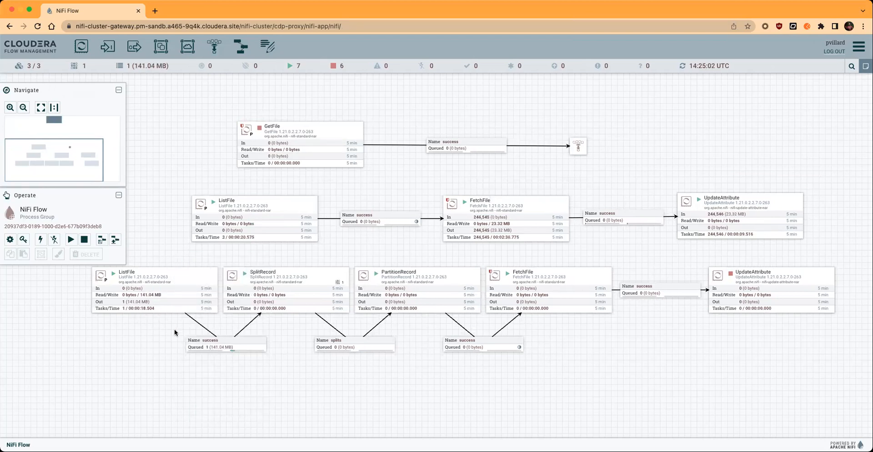
right_click(293, 340)
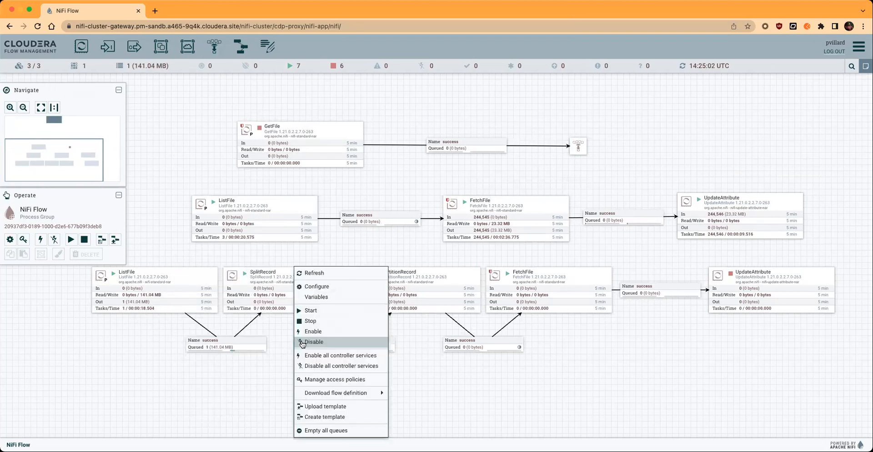
left_click(318, 274)
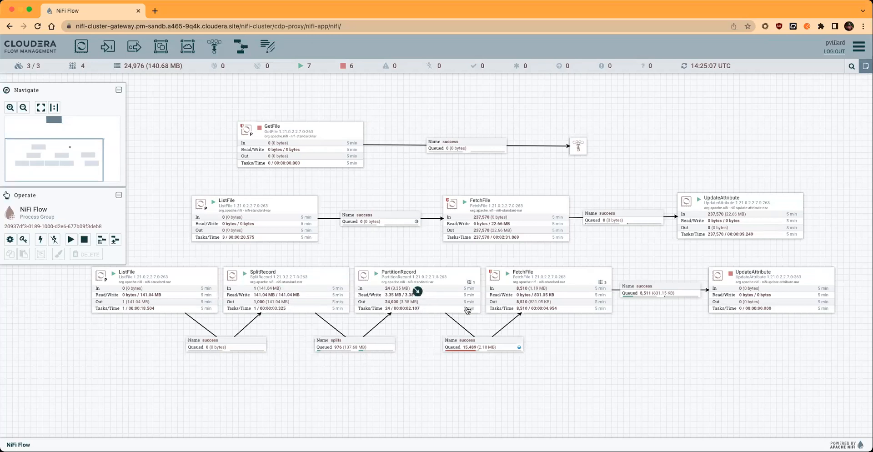
Step: Start the UpdateAttribute processor at the end of the bottom row
right_click(616, 331)
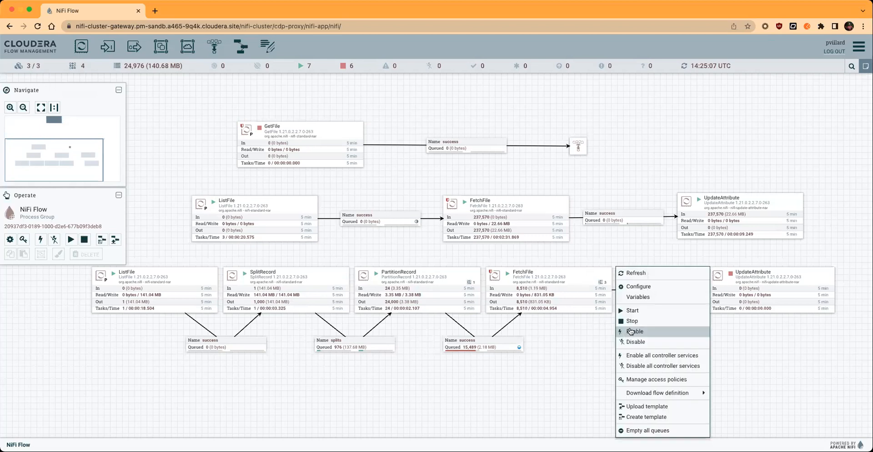
left_click(737, 291)
right_click(737, 291)
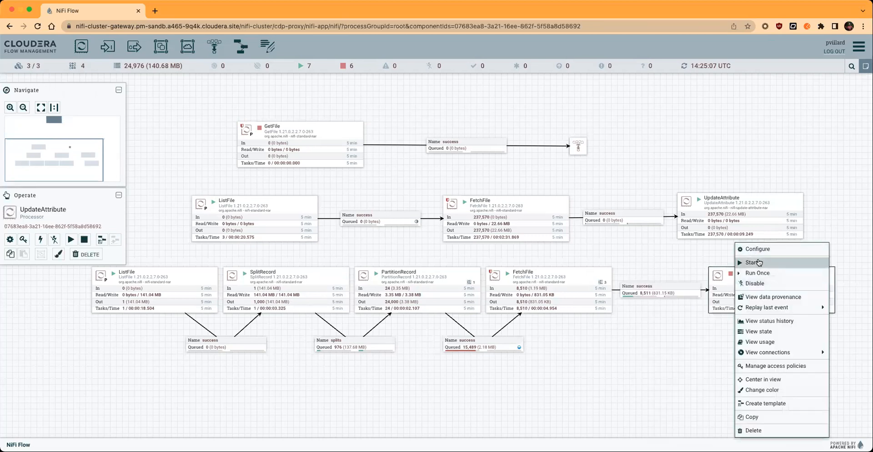
left_click(758, 263)
Step: Refresh the canvas repeatedly to monitor the bottom row's queues and the throughput of PartitionRecord, FetchFile and UpdateAttribute
right_click(654, 251)
left_click(684, 262)
right_click(670, 256)
left_click(682, 263)
right_click(660, 259)
left_click(670, 263)
right_click(669, 263)
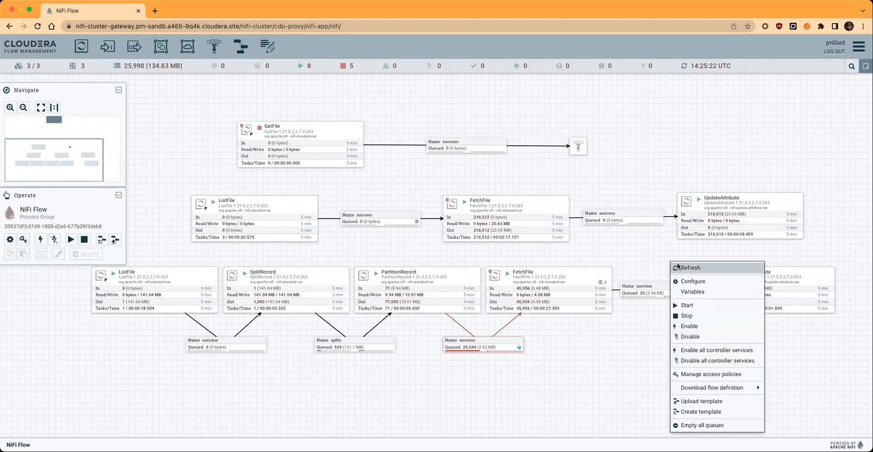
left_click(678, 263)
right_click(637, 244)
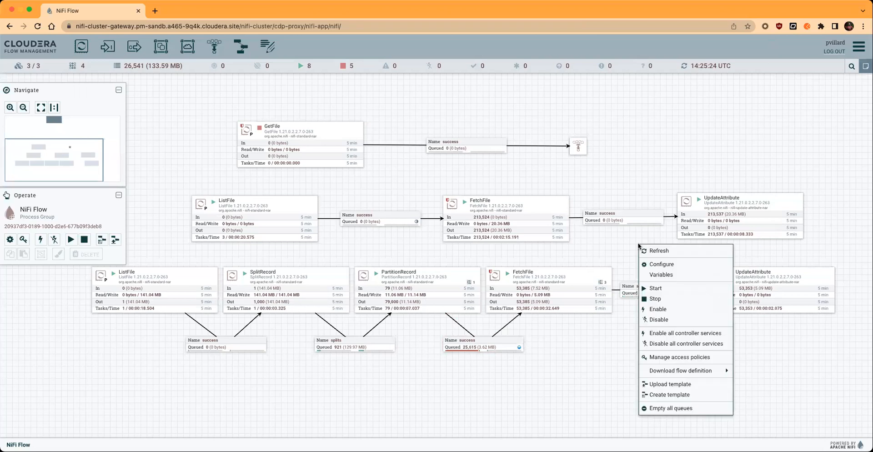
left_click(648, 251)
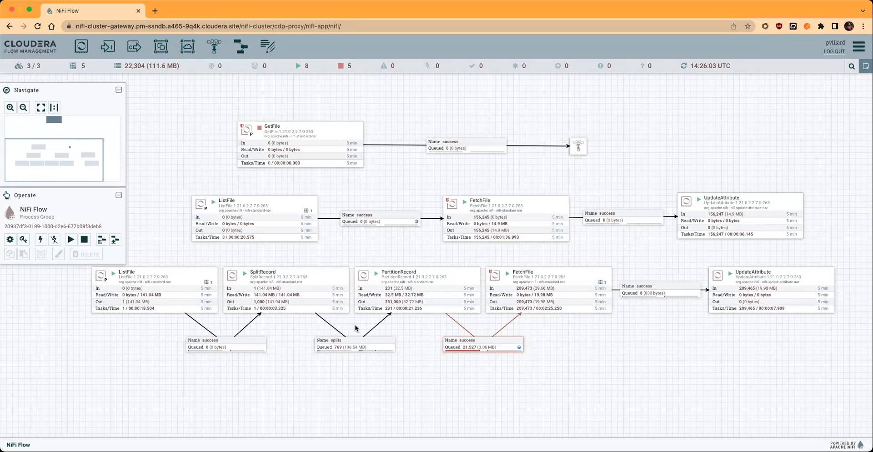
mouse_move(522, 358)
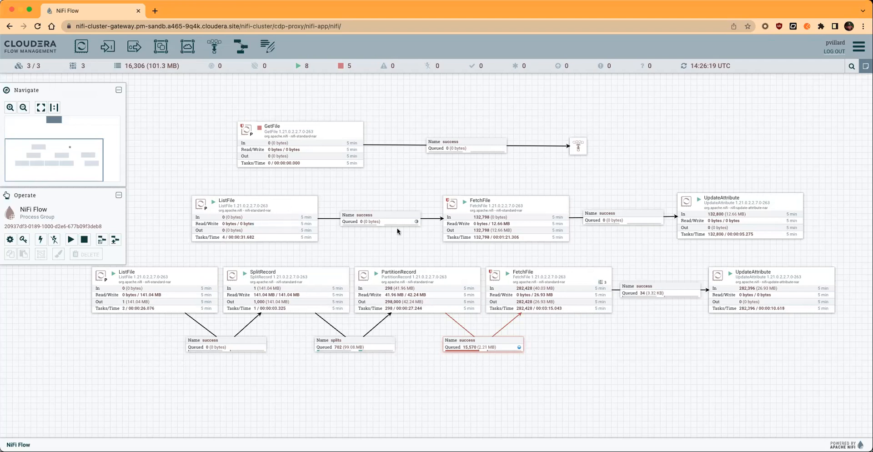
Step: Open the node status history and examine Free Heap for only the nifi1 node, narrowed to the period from about 13:50
left_click(854, 48)
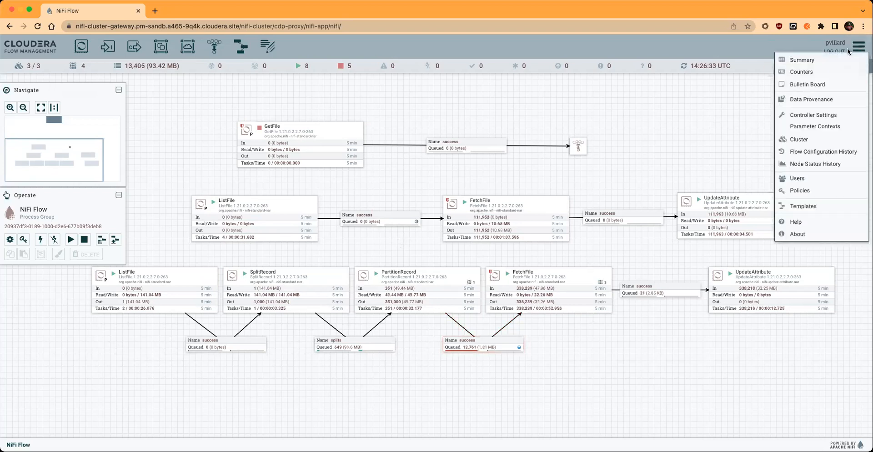
left_click(830, 167)
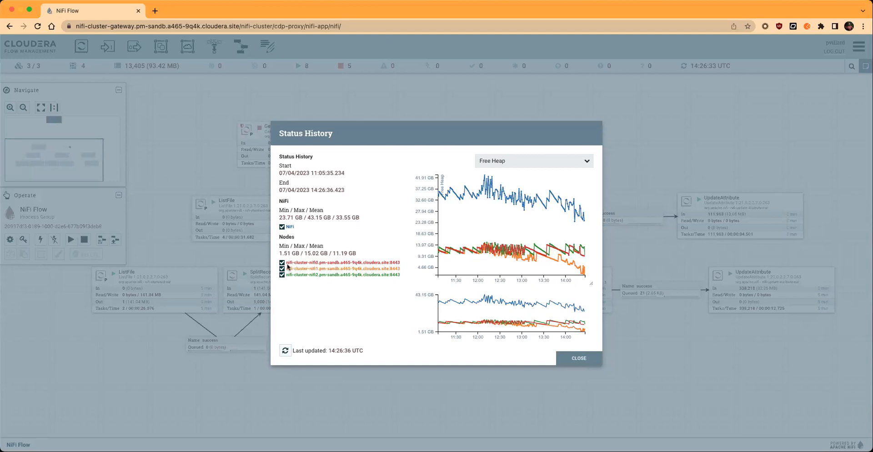
left_click(282, 227)
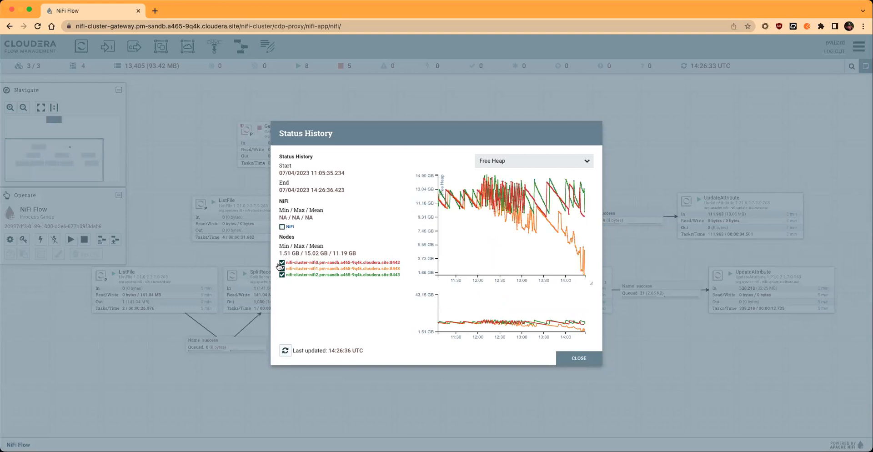
left_click(282, 263)
left_click(282, 274)
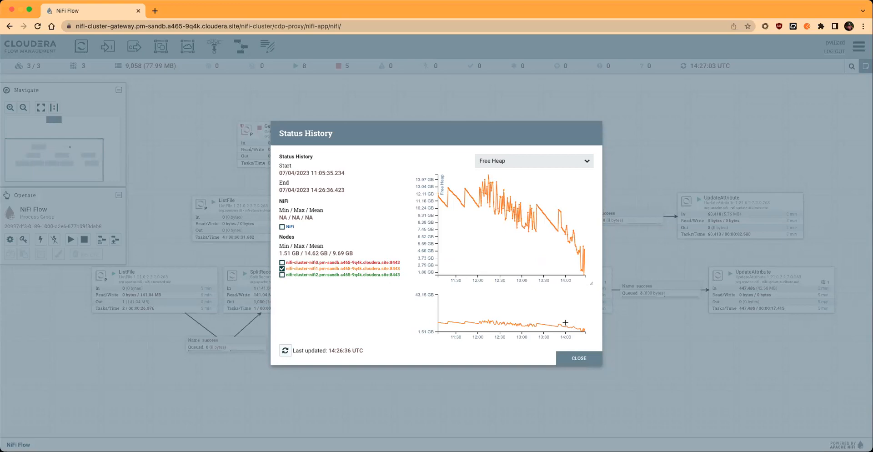
left_click_drag(558, 321, 601, 339)
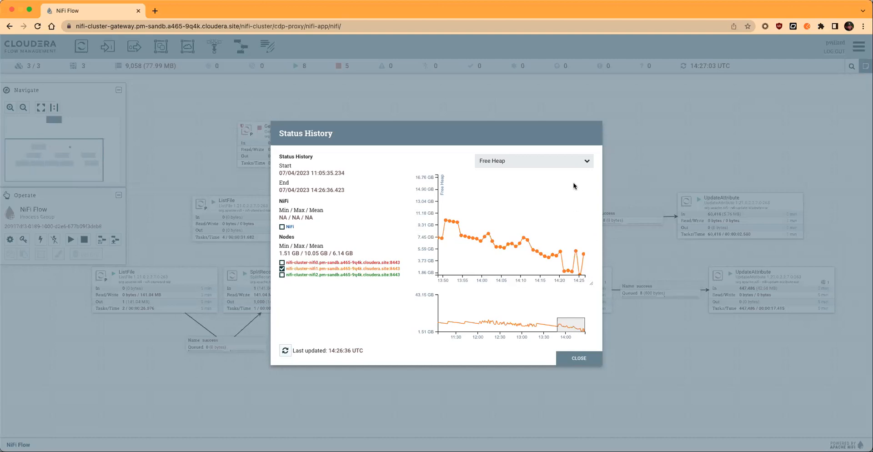
mouse_move(569, 319)
left_mouse_down()
mouse_move(568, 331)
mouse_move(572, 322)
left_mouse_up()
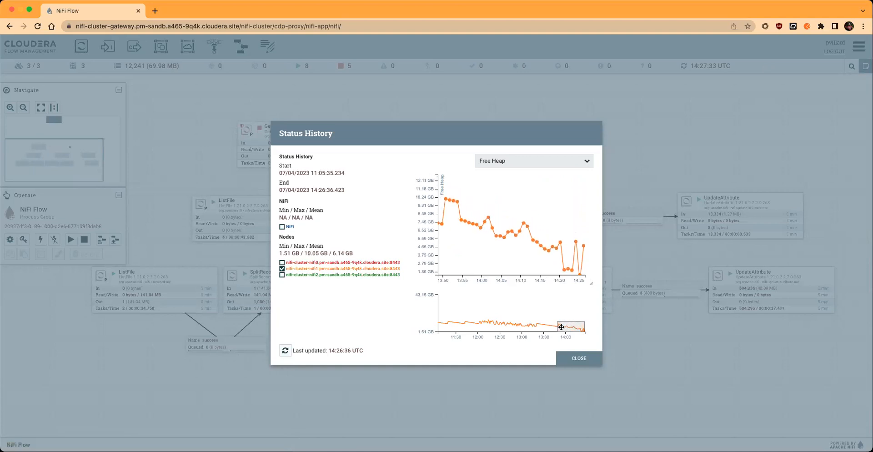
Step: Compare Free Heap with the nifi0 and nifi2 nodes shown again over a wider recent period, then close the node status history
left_click(331, 274)
left_click(329, 263)
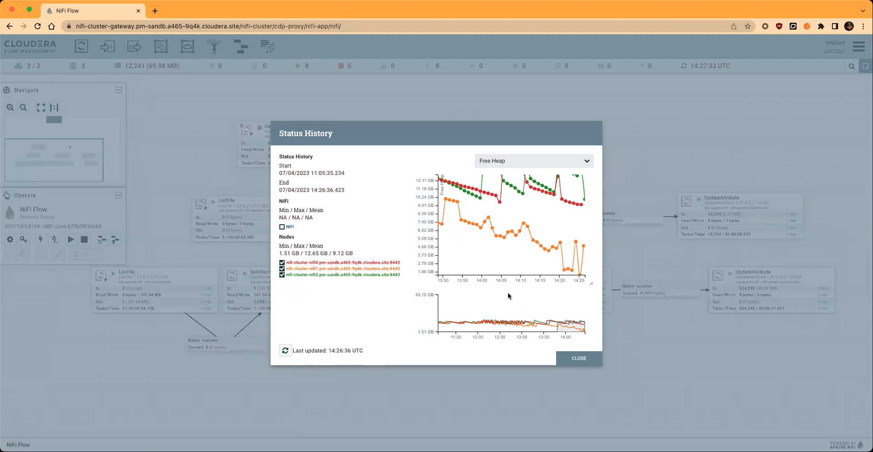
left_click_drag(558, 327, 539, 326)
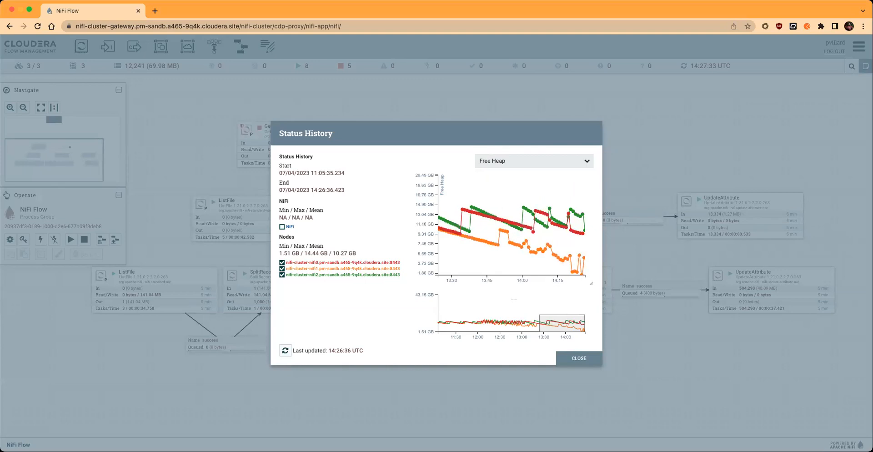
left_click(587, 359)
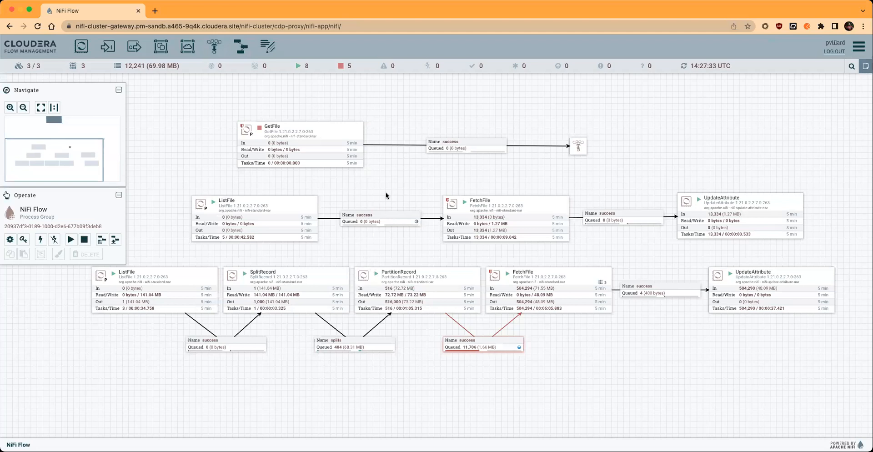
Step: Examine the bottom-row ListFile's properties, including its JSON Writer record writer, and close the processor details
left_click_drag(386, 192, 444, 181)
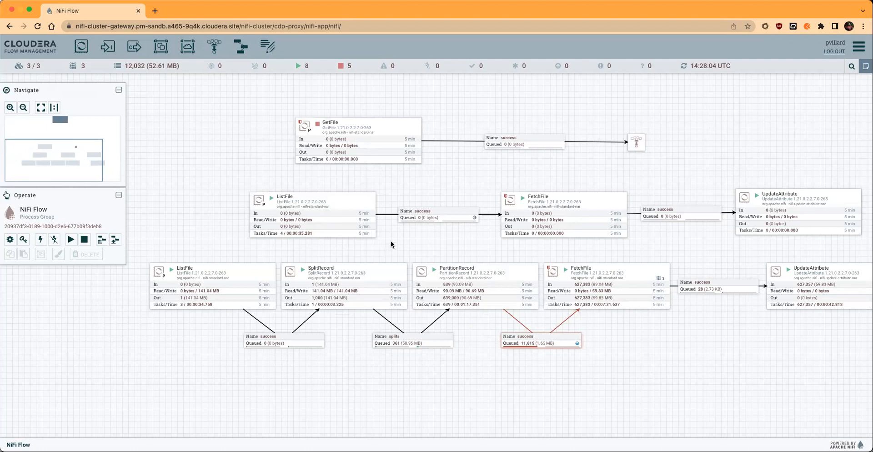
mouse_move(339, 210)
left_click(256, 274)
double_click(256, 275)
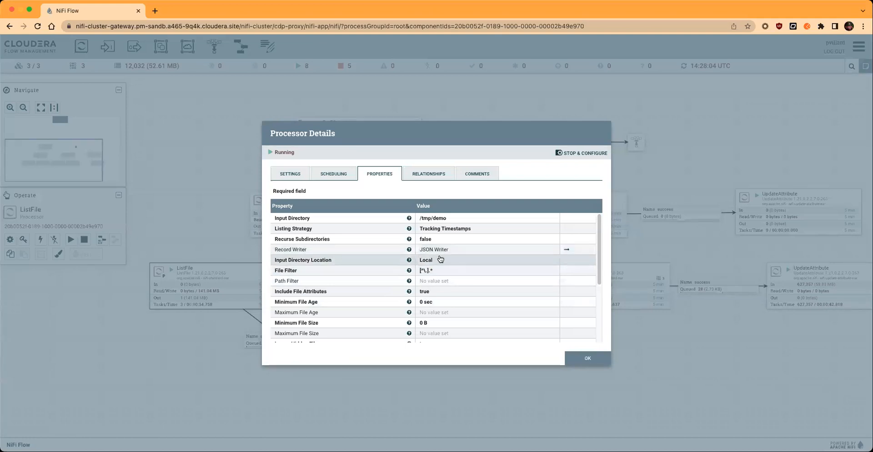
left_click(570, 357)
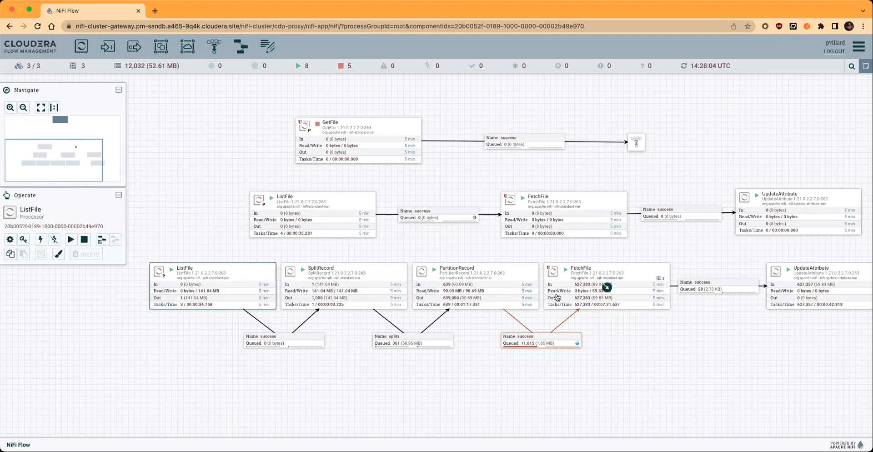
Step: Keep refreshing the canvas to follow the draining of the bottom row's splits queue and the success queue between PartitionRecord and FetchFile
mouse_move(641, 330)
left_mouse_down()
mouse_move(644, 344)
mouse_move(633, 337)
left_mouse_up()
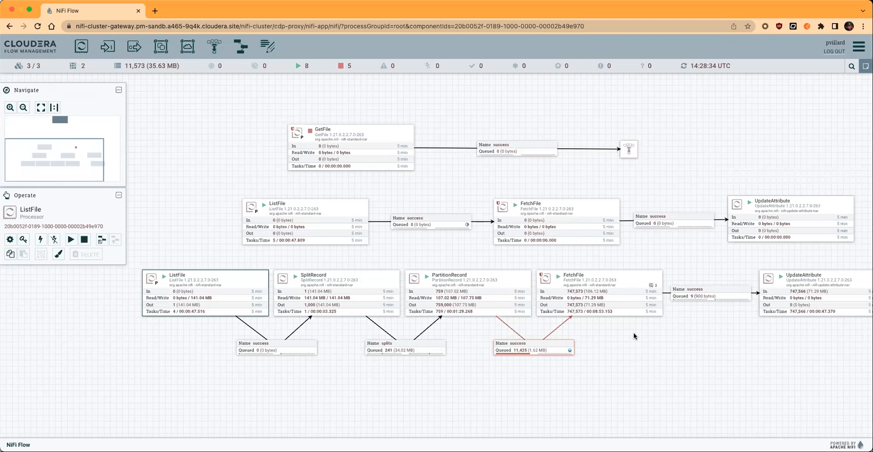
left_click_drag(632, 334, 613, 331)
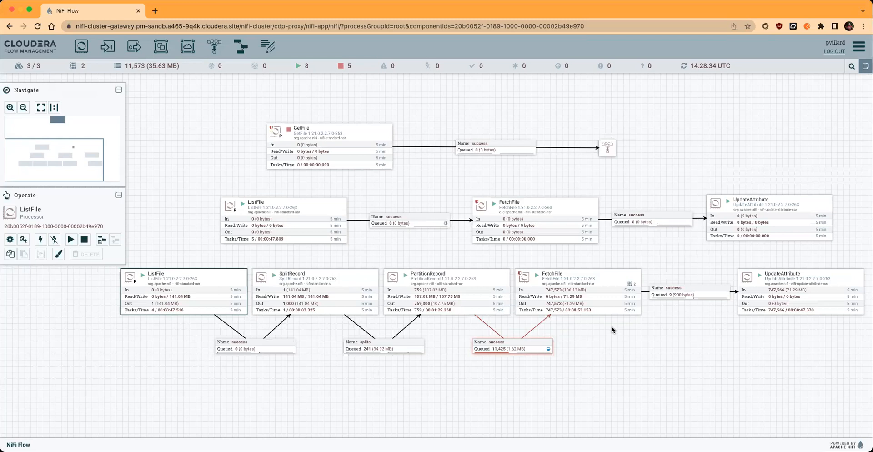
left_click_drag(661, 364, 607, 353)
right_click(608, 268)
left_click(629, 274)
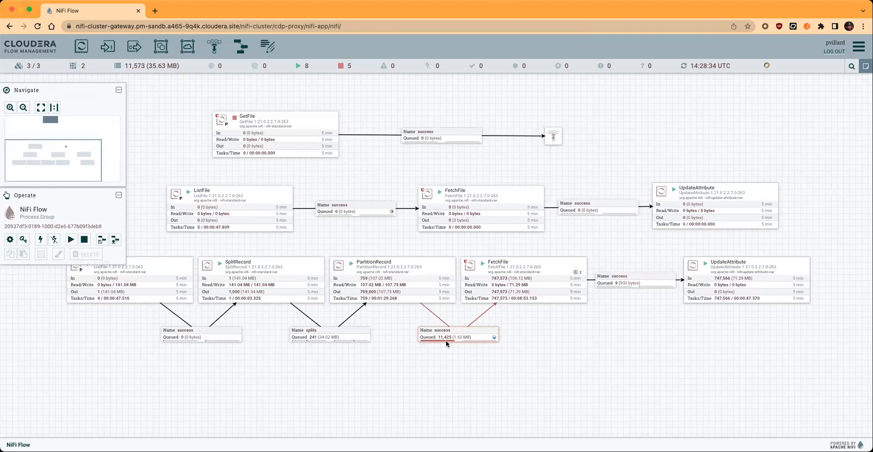
right_click(572, 328)
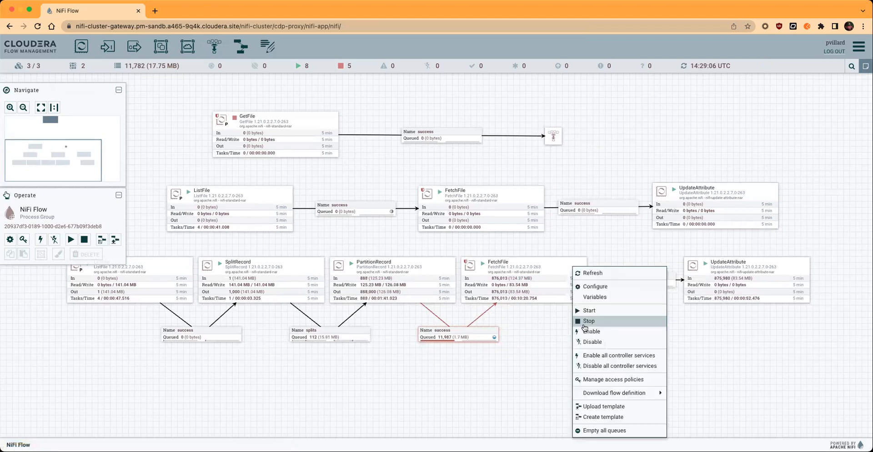
left_click(589, 272)
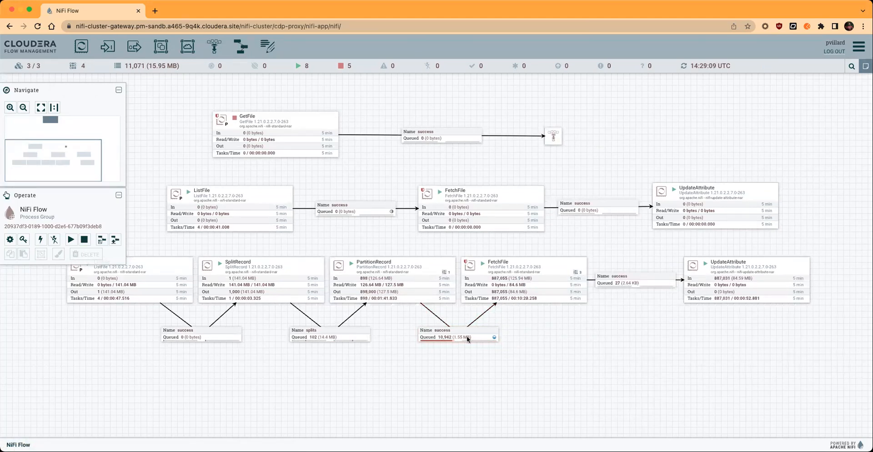
right_click(552, 333)
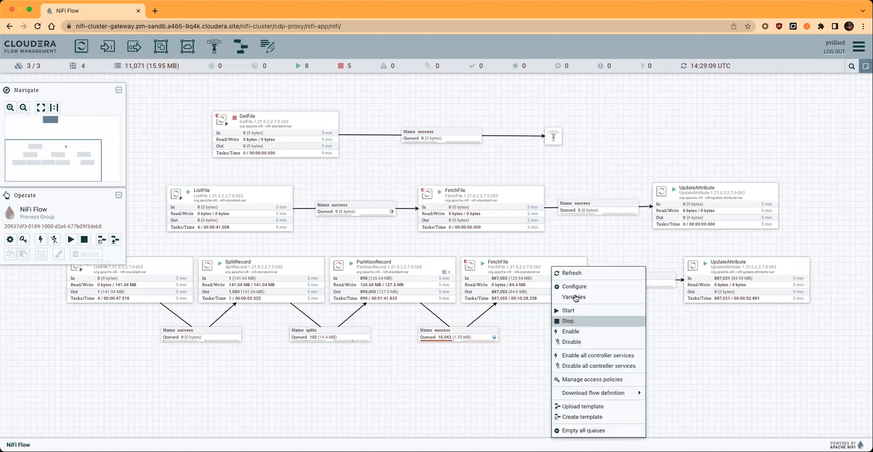
left_click(559, 273)
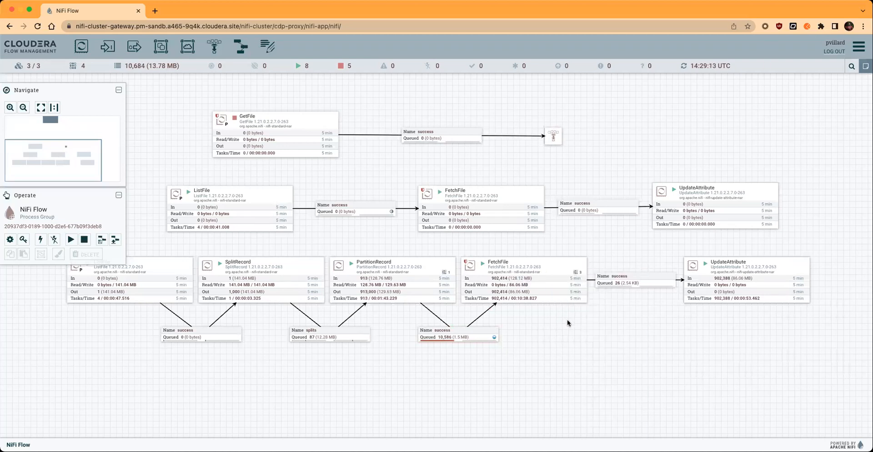
right_click(566, 266)
left_click(585, 272)
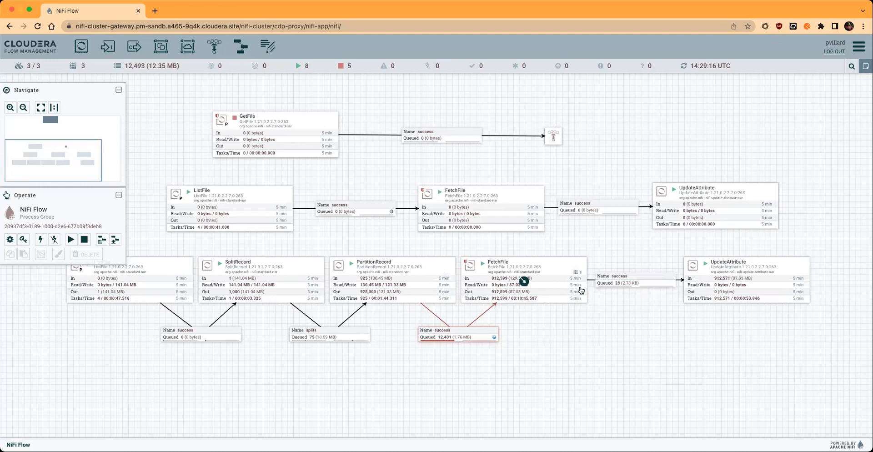
right_click(586, 268)
left_click(618, 273)
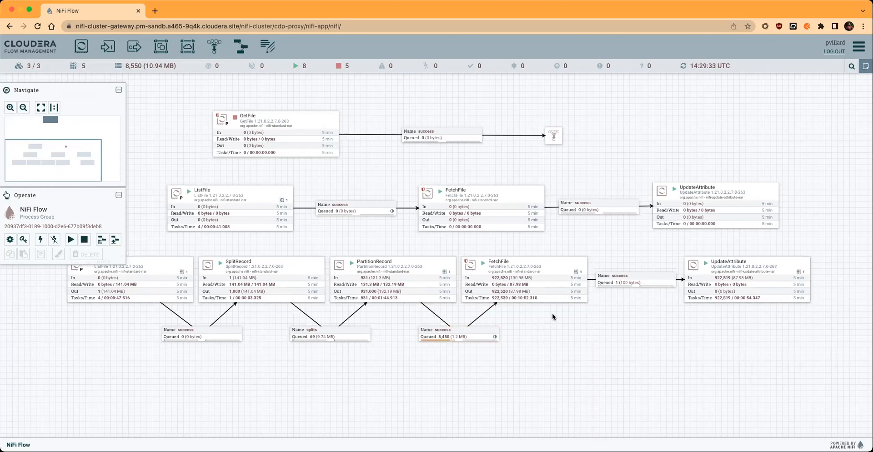
scroll(566, 319, "left", 2)
scroll(567, 319, "up", 1)
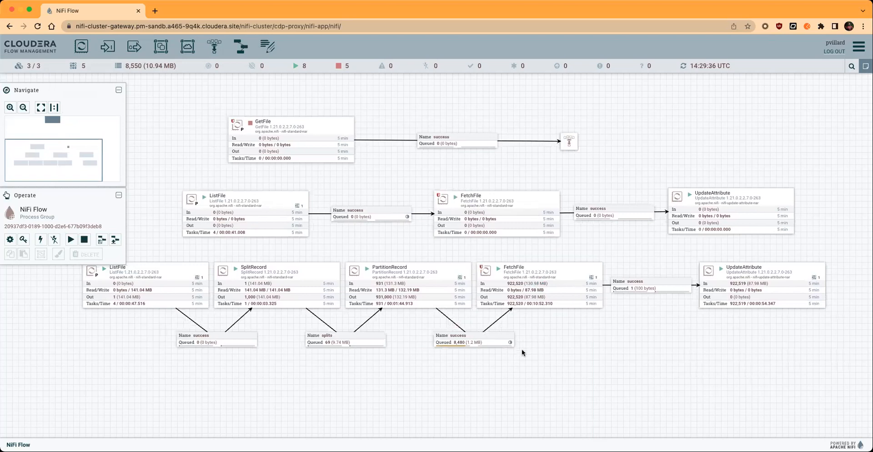
Step: Check the load balance strategy in the settings of the success connection between PartitionRecord and the bottom-row FetchFile, and close the connection details
right_click(502, 339)
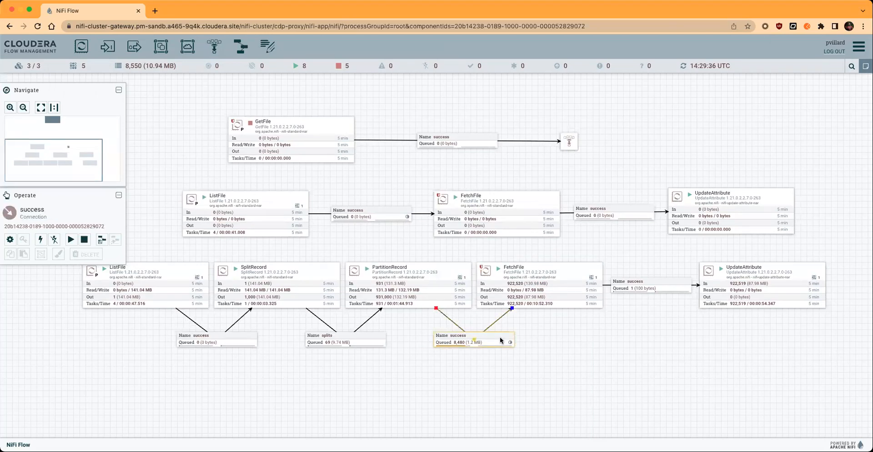
left_click(538, 344)
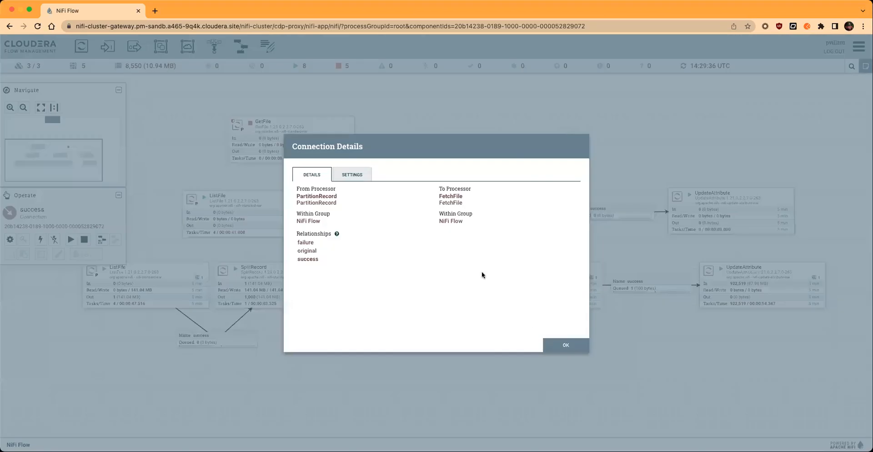
left_click(359, 182)
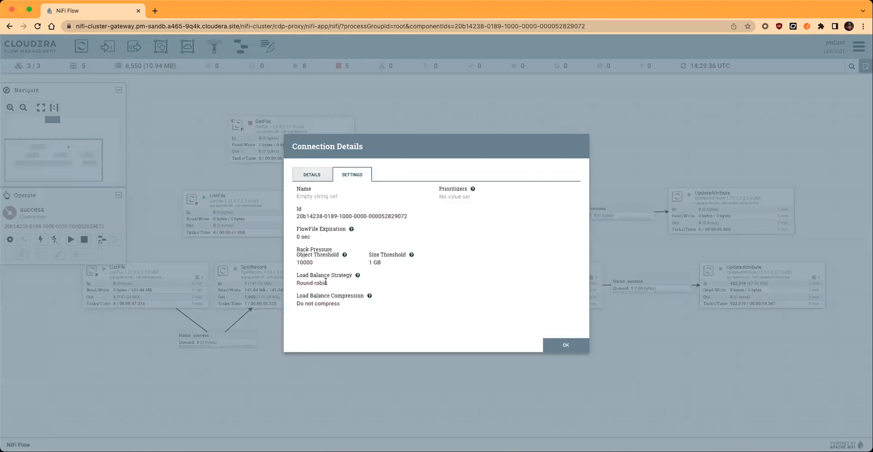
left_click(566, 346)
mouse_move(491, 341)
left_click(550, 338)
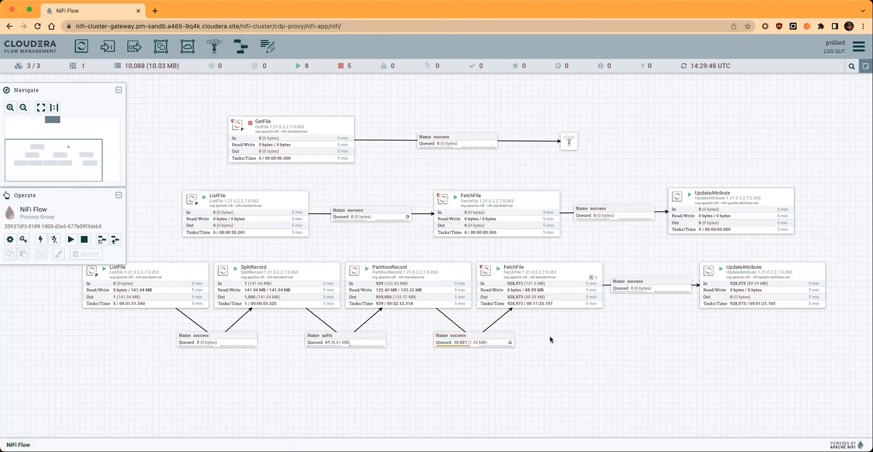
Step: Examine FlowFiles In (5 mins) in the bottom-row FetchFile's status history, narrowed to the period from about 14:23, and close the history
left_click_drag(544, 324, 565, 337)
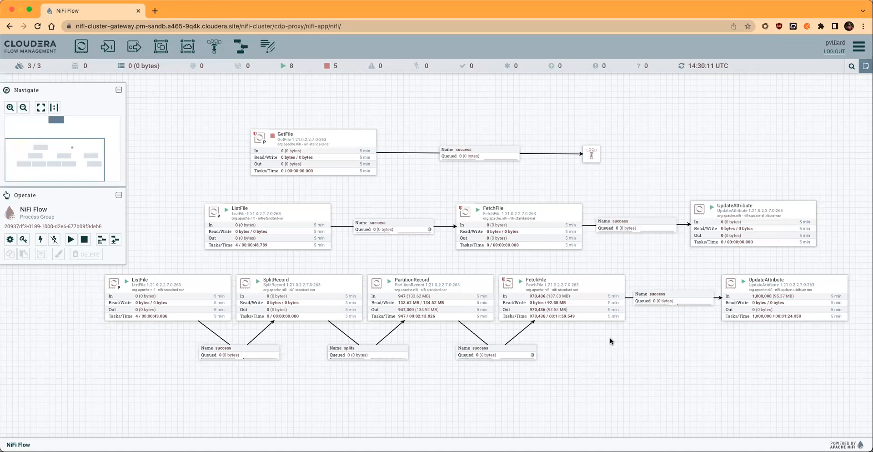
right_click(596, 287)
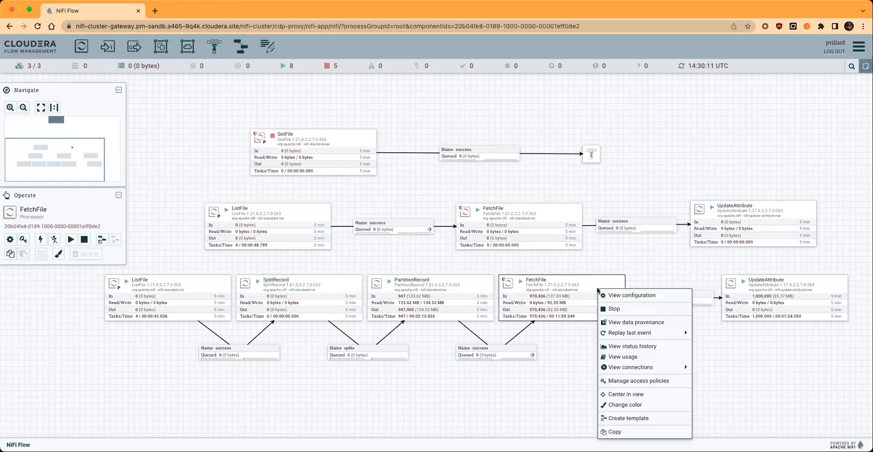
left_click(641, 346)
left_click(584, 163)
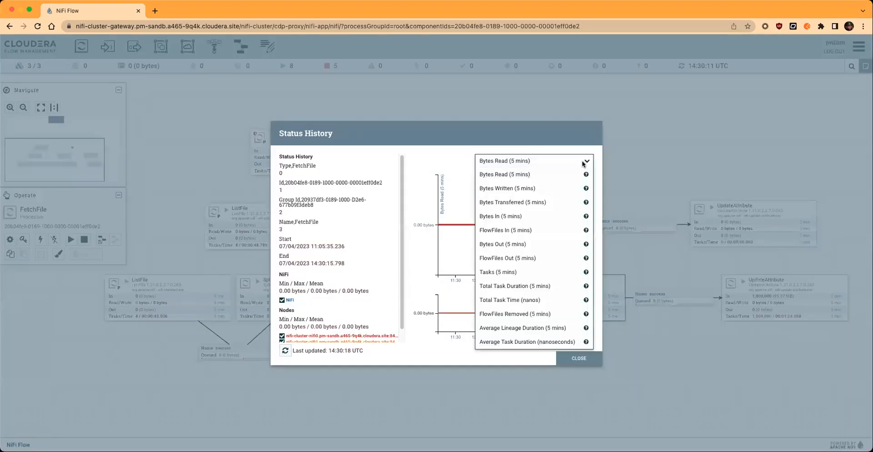
left_click(548, 230)
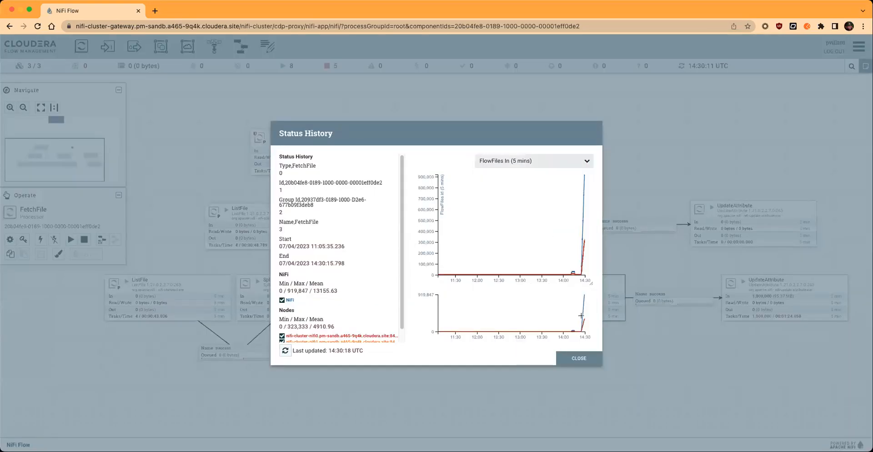
left_click_drag(580, 315, 592, 335)
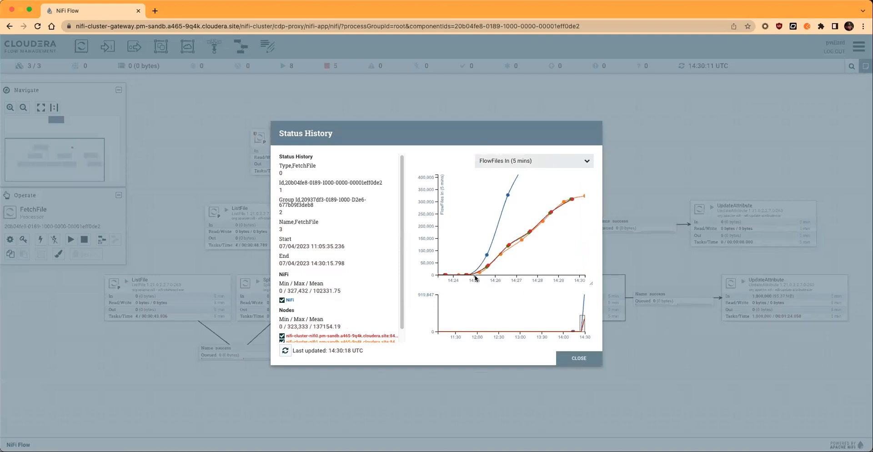
left_click(573, 359)
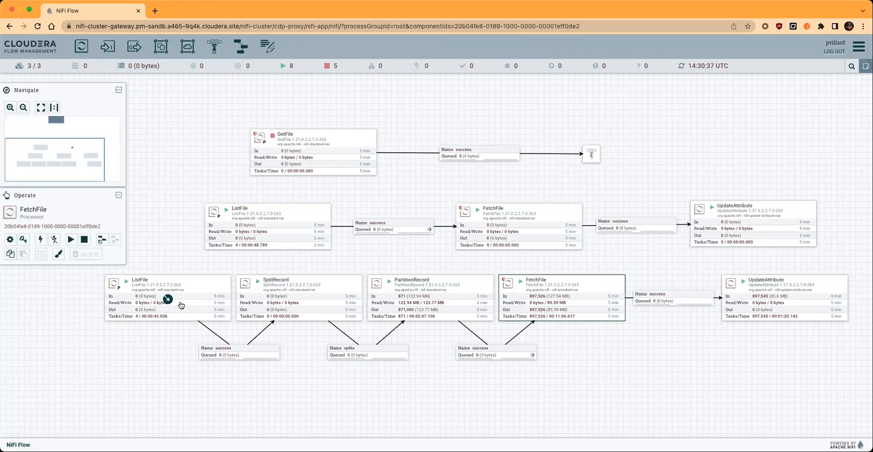
mouse_move(167, 298)
mouse_move(564, 316)
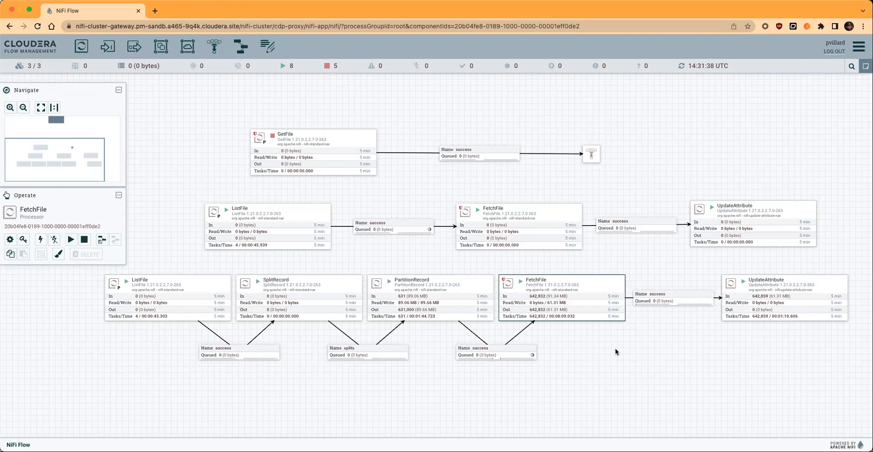
scroll(641, 353, "up", 2)
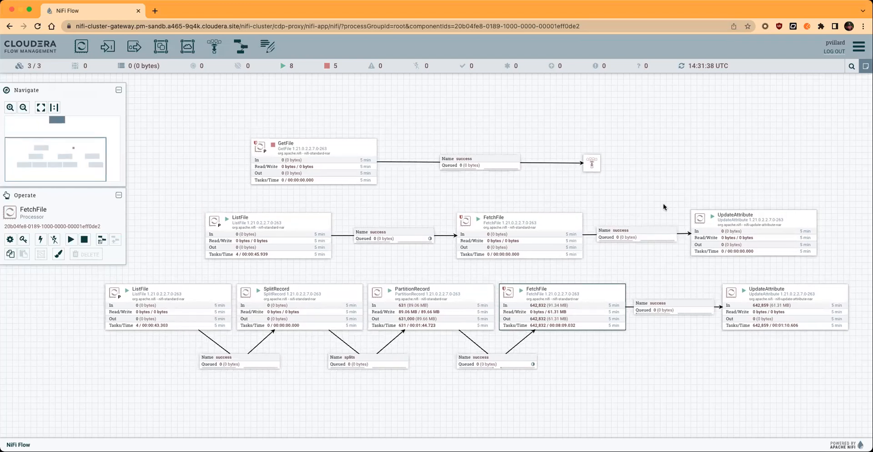
scroll(663, 203, "left", 2)
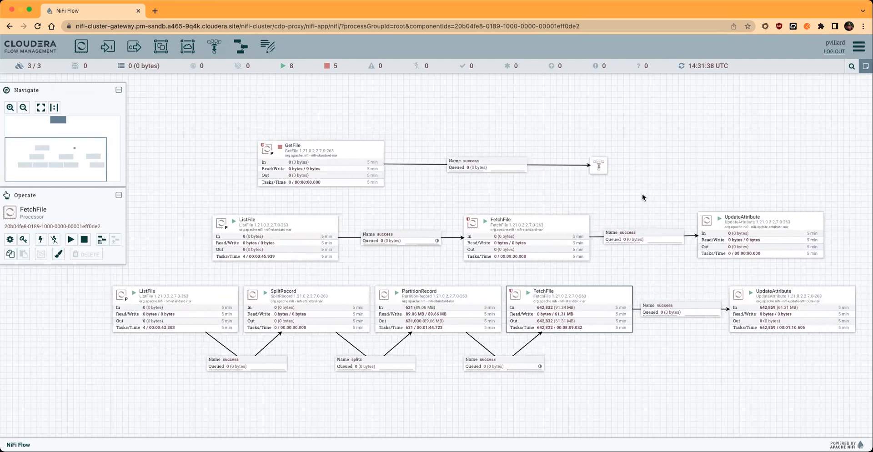